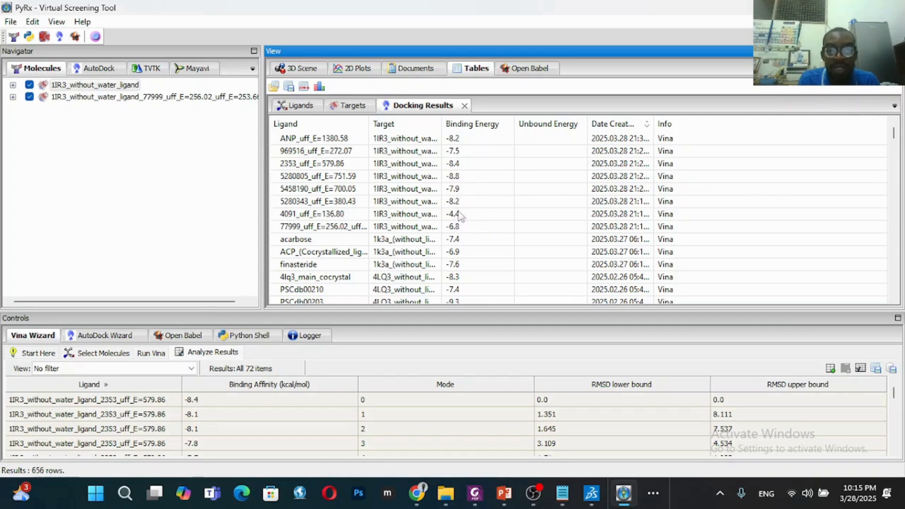
Highlight the docking result for ligand 5280805_uff_E=751.59 and enlarge the Vina Wizard results table.
{"action": "left_click", "coordinate": [433, 181]}
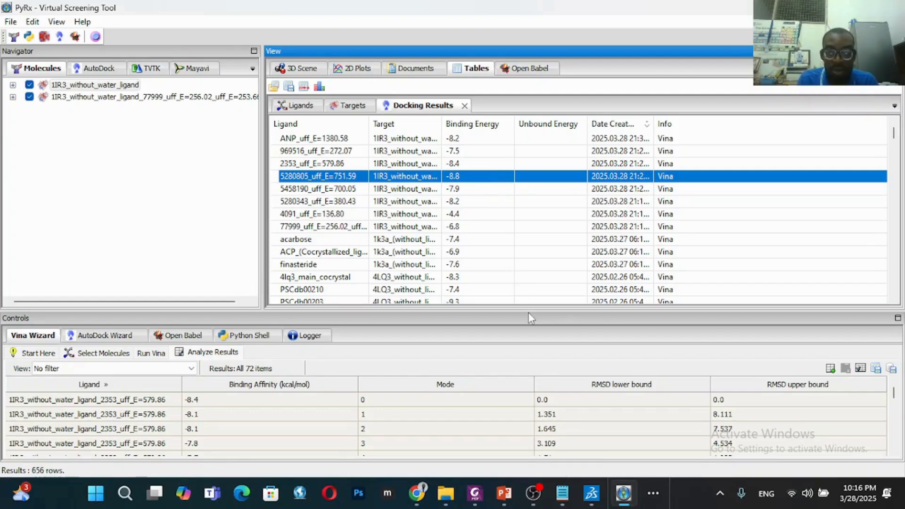
{"action": "left_click_drag", "start_coordinate": [528, 311], "coordinate": [522, 255]}
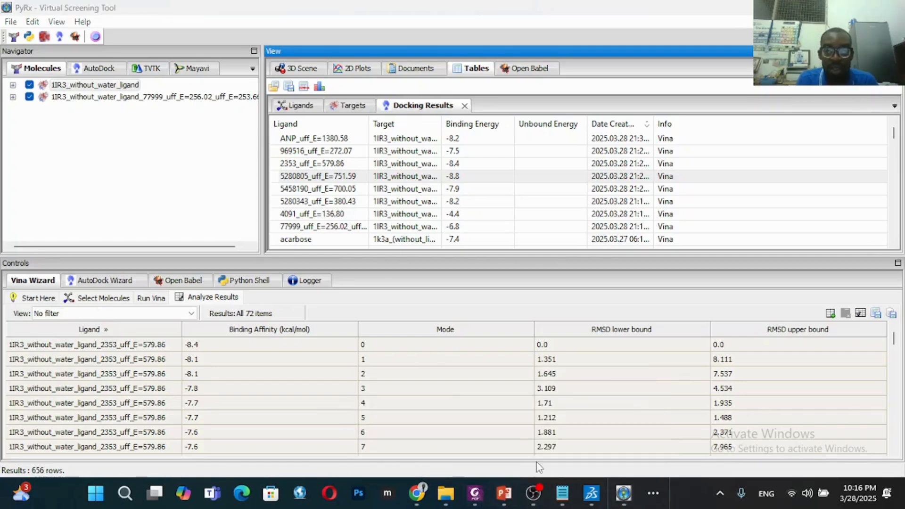
Switch to PowerPoint to review the RMSD criteria on the docking analysis slide, and return to PyRx.
{"action": "mouse_move", "coordinate": [513, 498]}
{"action": "left_click", "coordinate": [574, 425]}
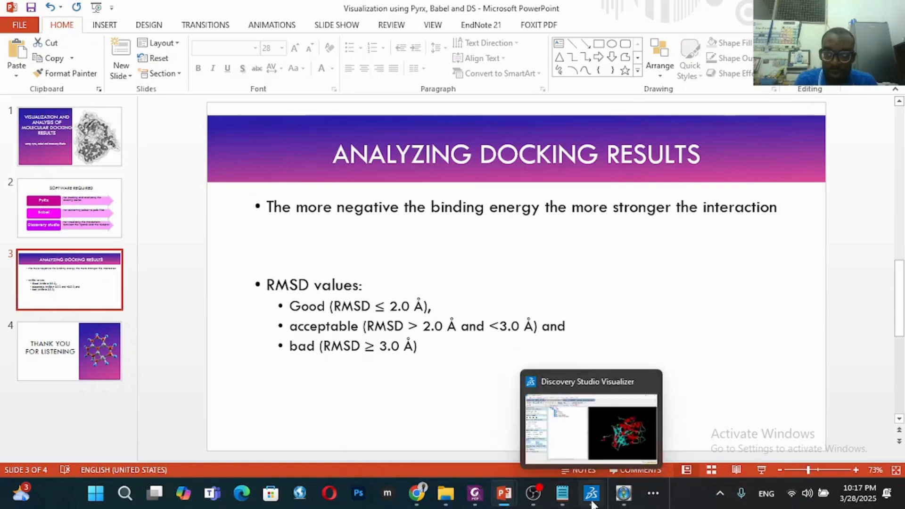
{"action": "left_click", "coordinate": [621, 499]}
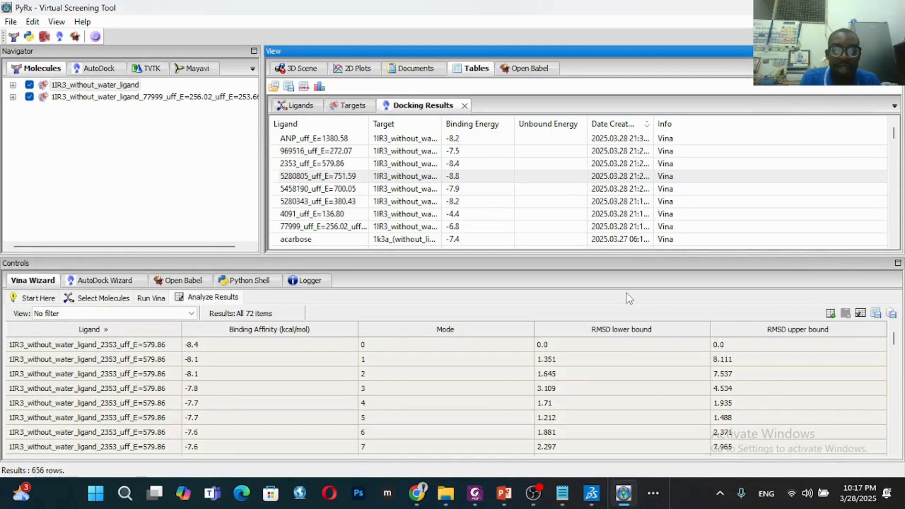
Switch to the MDocking Results (1iR3) workbook in Excel and go to the first rows of Sheet1.
{"action": "left_click", "coordinate": [655, 491]}
{"action": "left_click", "coordinate": [668, 453]}
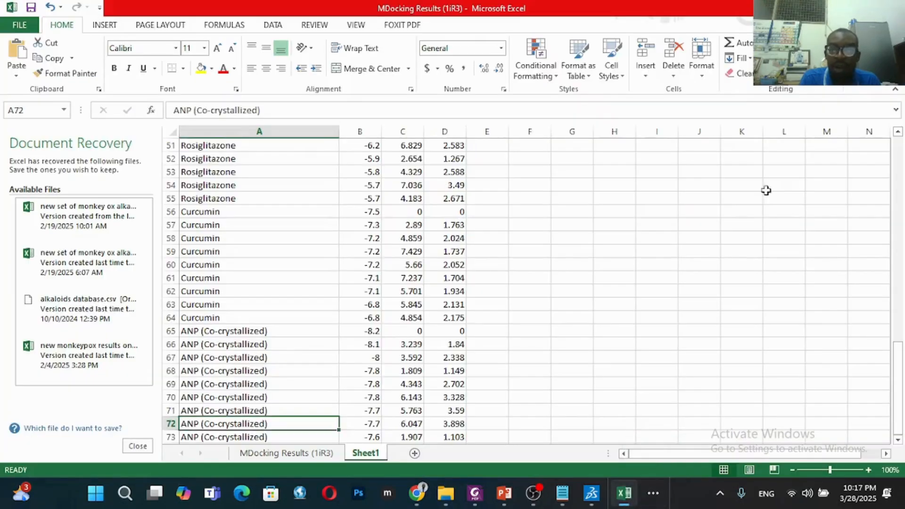
{"action": "scroll", "coordinate": [901, 178], "scroll_direction": "up", "scroll_amount": 7}
{"action": "left_click", "coordinate": [901, 172]}
{"action": "left_click_drag", "start_coordinate": [901, 173], "coordinate": [899, 150]}
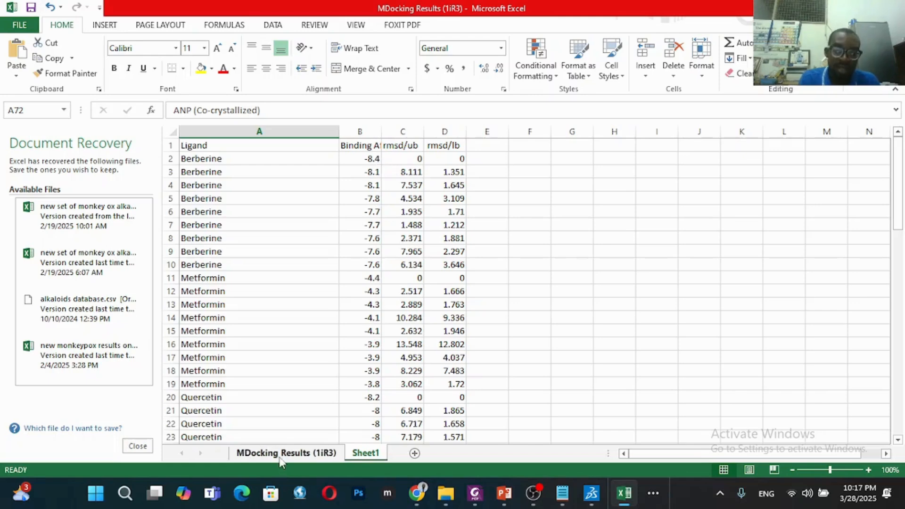
Check the raw data in the MDocking Results (1iR3) sheet and widen Sheet1's Binding Affinity column to fit its header.
{"action": "key", "text": "ctrl+a"}
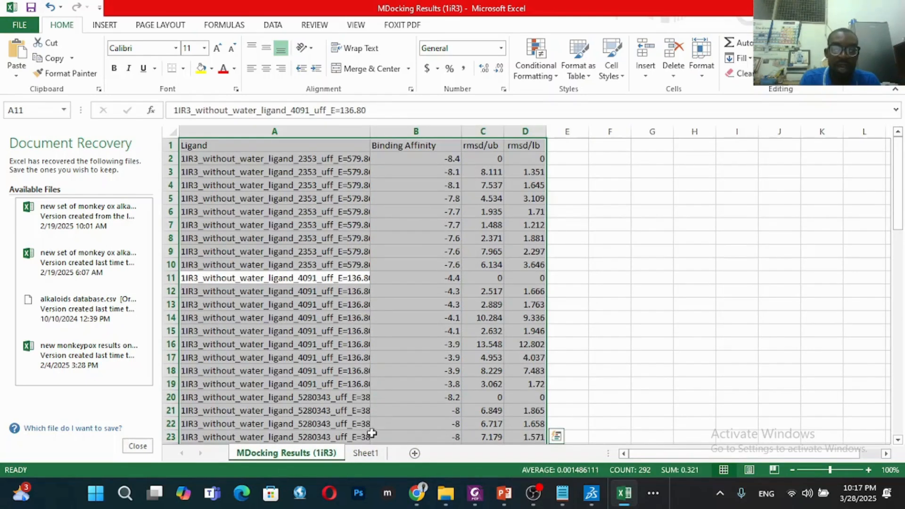
{"action": "left_click", "coordinate": [366, 453]}
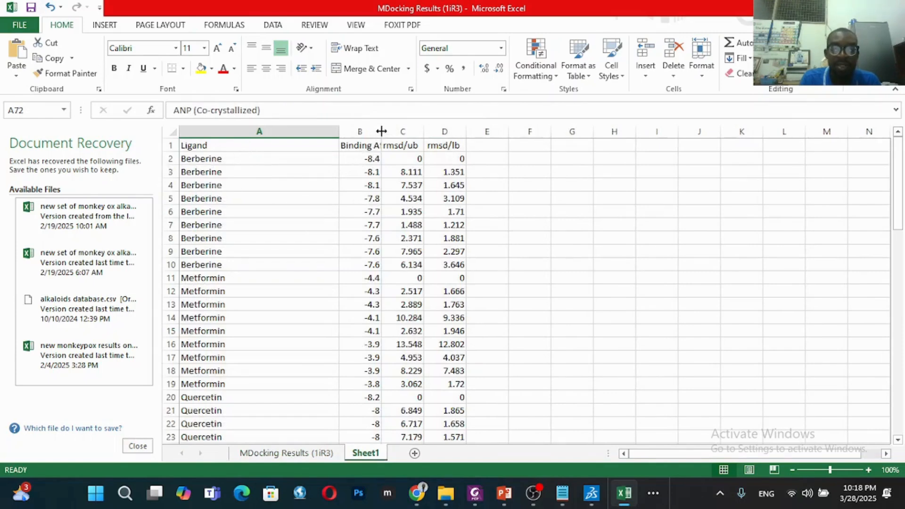
{"action": "left_click_drag", "start_coordinate": [381, 131], "coordinate": [432, 129]}
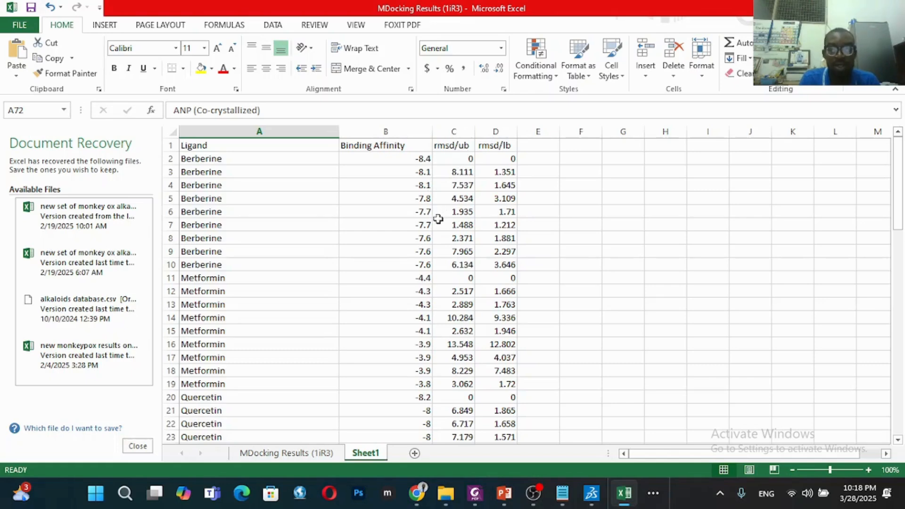
Examine the binding affinity and RMSD values of the Berberine poses row by row in rows 2 to 10.
{"action": "left_click", "coordinate": [170, 211]}
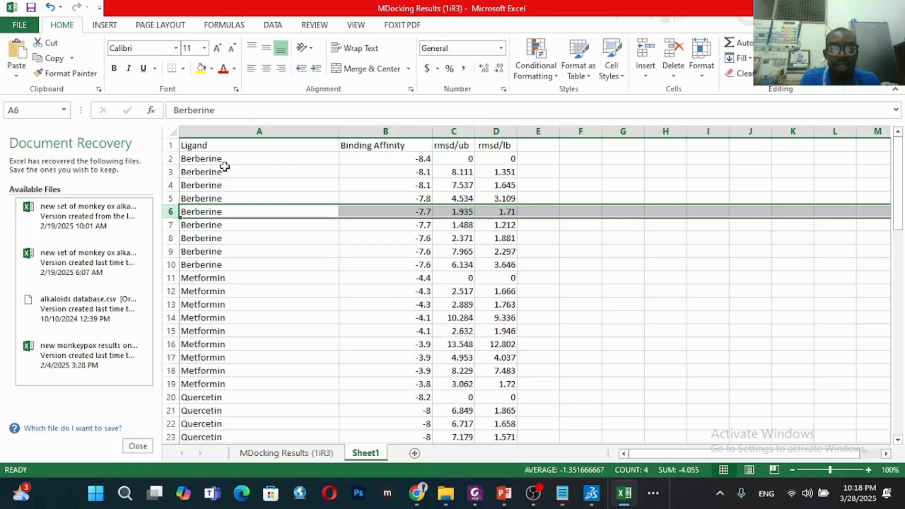
{"action": "left_click", "coordinate": [184, 160]}
{"action": "key", "text": "shift+space"}
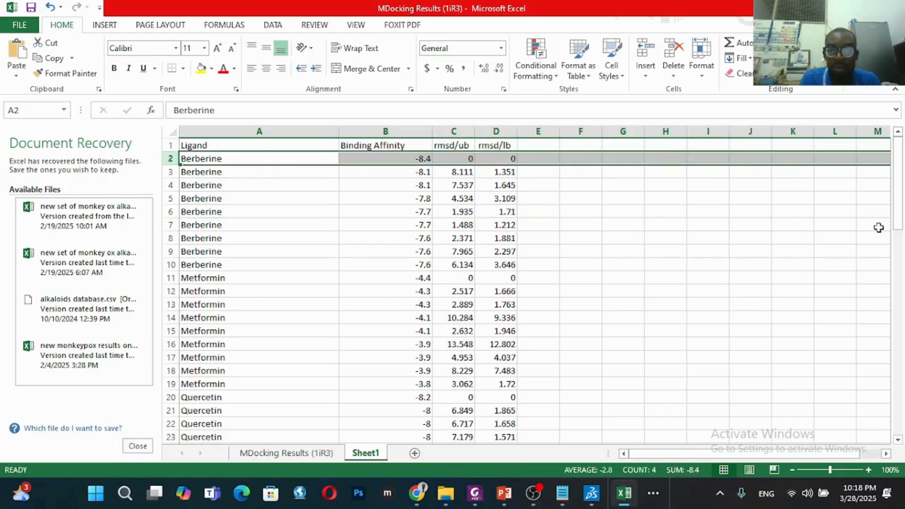
{"action": "left_click_drag", "start_coordinate": [897, 204], "coordinate": [897, 184]}
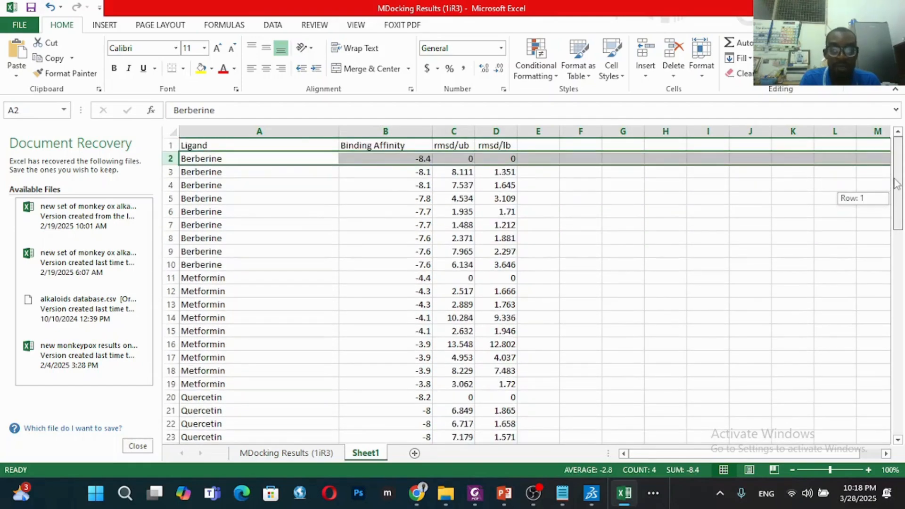
{"action": "left_click_drag", "start_coordinate": [896, 184], "coordinate": [895, 184]}
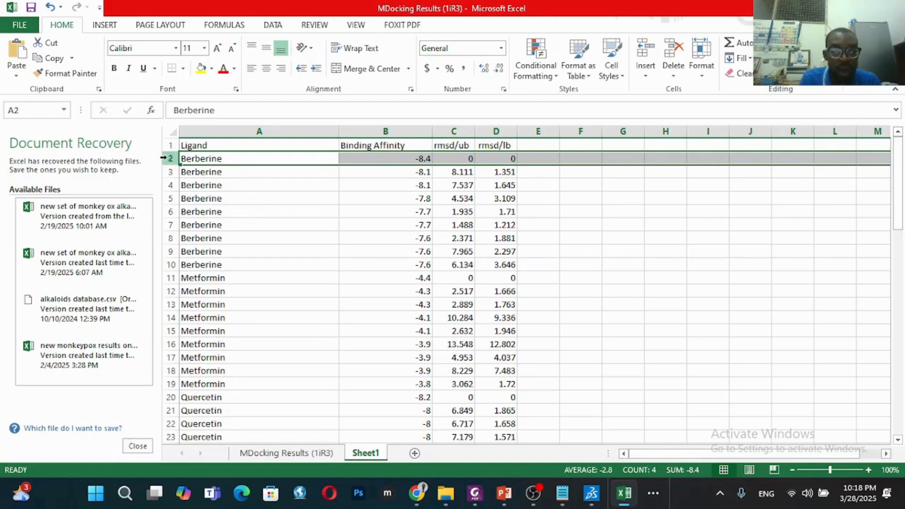
{"action": "left_click", "coordinate": [168, 171]}
{"action": "left_click", "coordinate": [169, 185]}
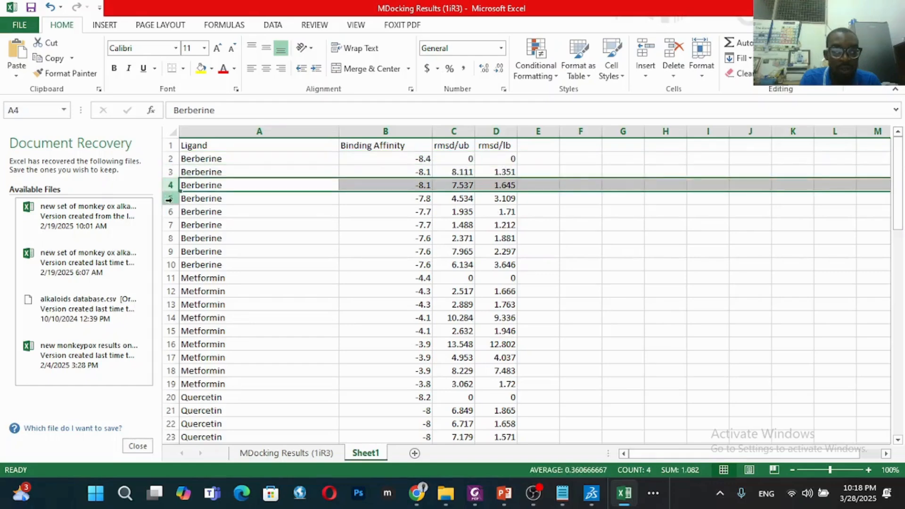
{"action": "left_click", "coordinate": [170, 199]}
{"action": "left_click", "coordinate": [170, 211]}
{"action": "left_click", "coordinate": [171, 225]}
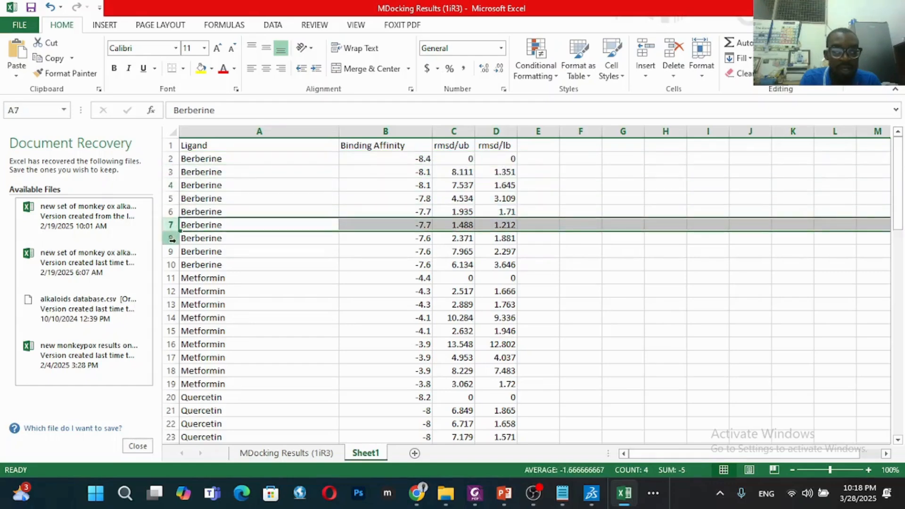
{"action": "left_click", "coordinate": [171, 238]}
{"action": "left_click", "coordinate": [171, 251]}
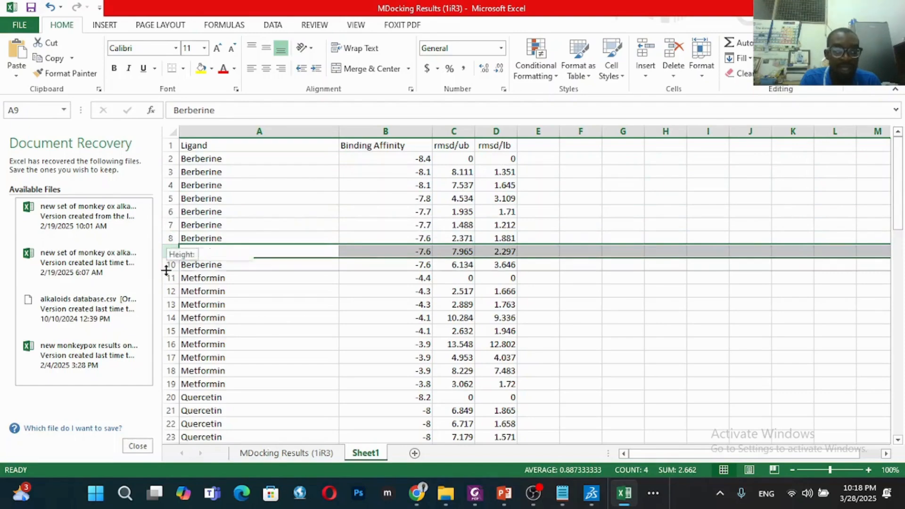
{"action": "left_click", "coordinate": [163, 265]}
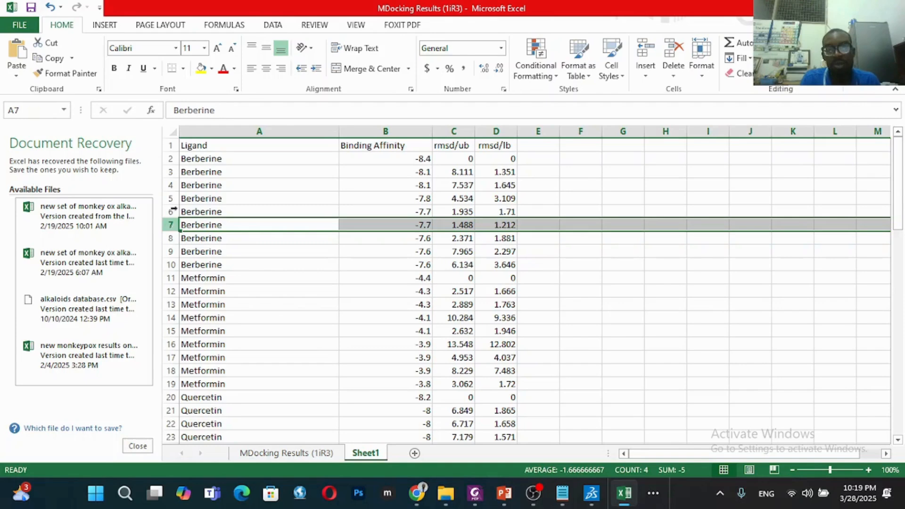
{"action": "left_click", "coordinate": [169, 159]}
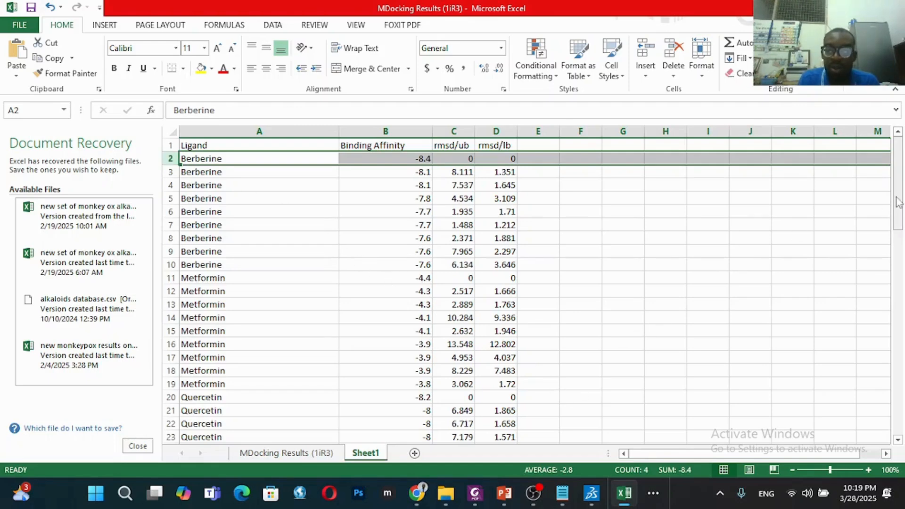
{"action": "left_click", "coordinate": [110, 28]}
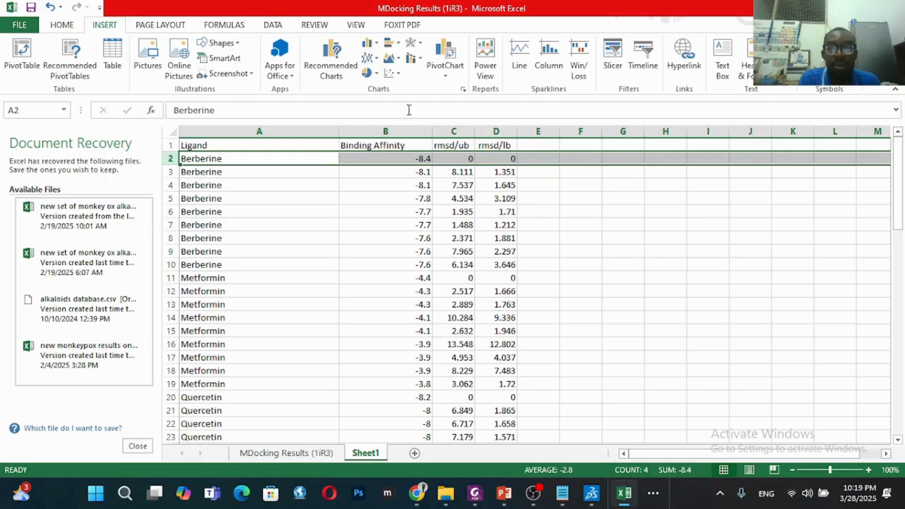
{"action": "left_click", "coordinate": [446, 76]}
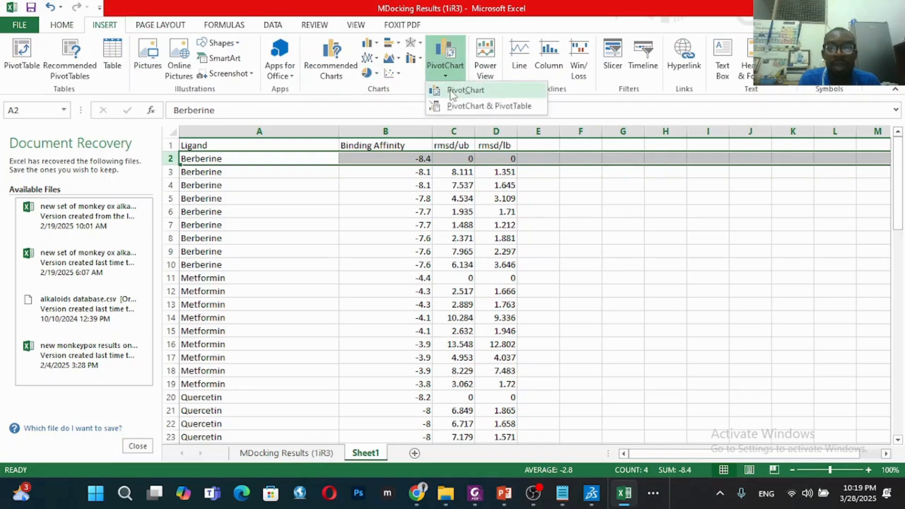
{"action": "left_click", "coordinate": [465, 90]}
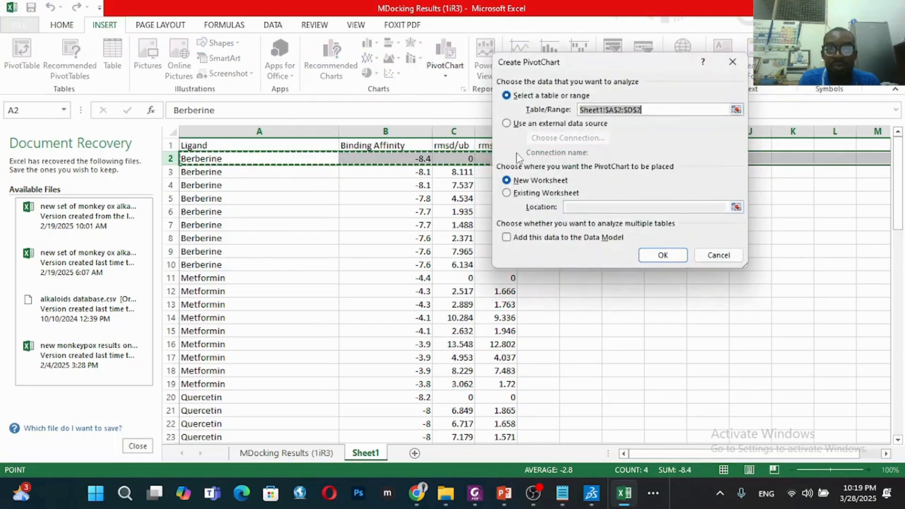
{"action": "left_click", "coordinate": [732, 61]}
{"action": "left_click", "coordinate": [460, 71]}
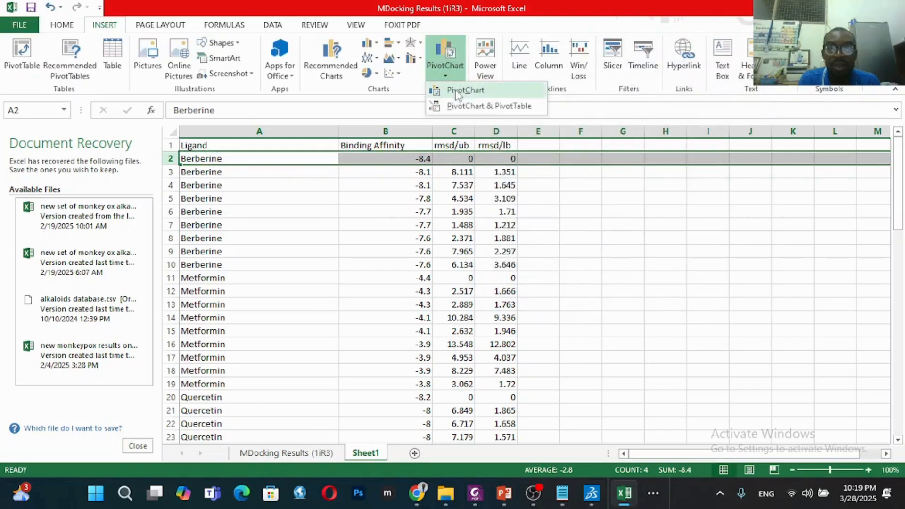
{"action": "left_click", "coordinate": [460, 107]}
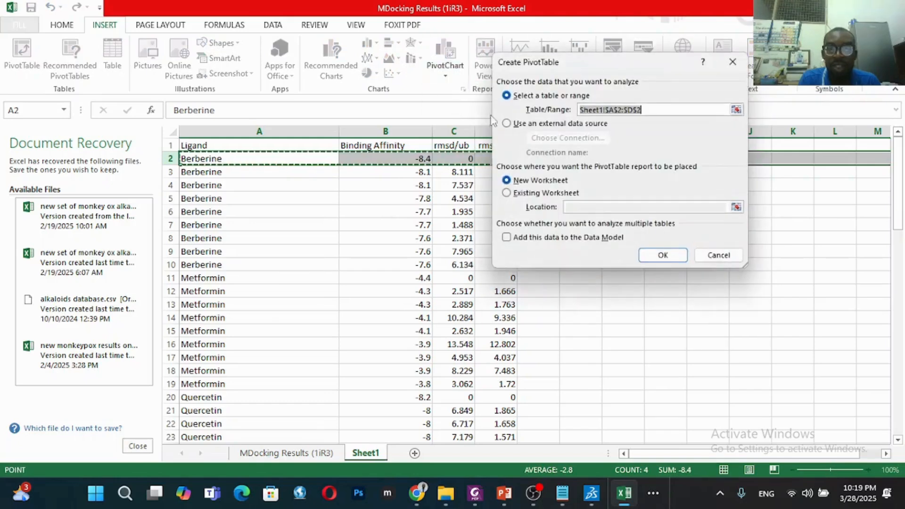
{"action": "left_click", "coordinate": [650, 256]}
{"action": "left_click", "coordinate": [451, 286]}
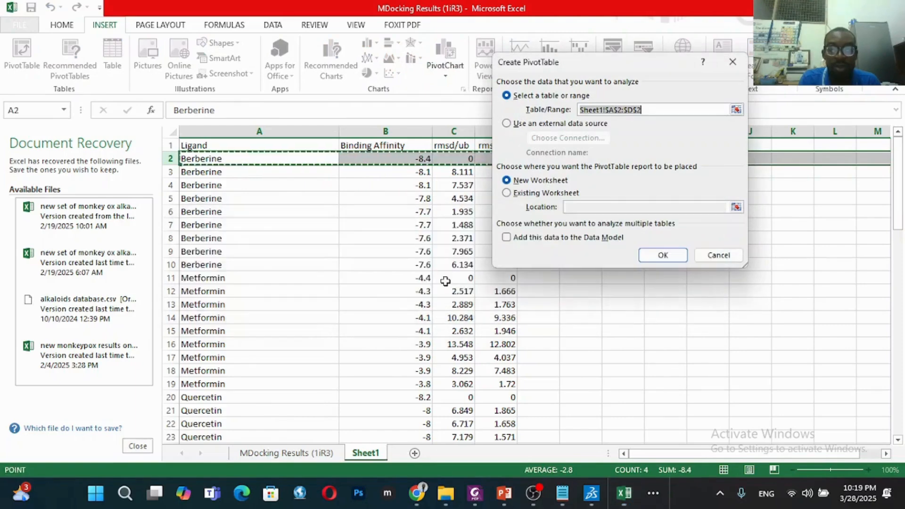
{"action": "left_click", "coordinate": [331, 214]}
{"action": "left_click", "coordinate": [255, 143]}
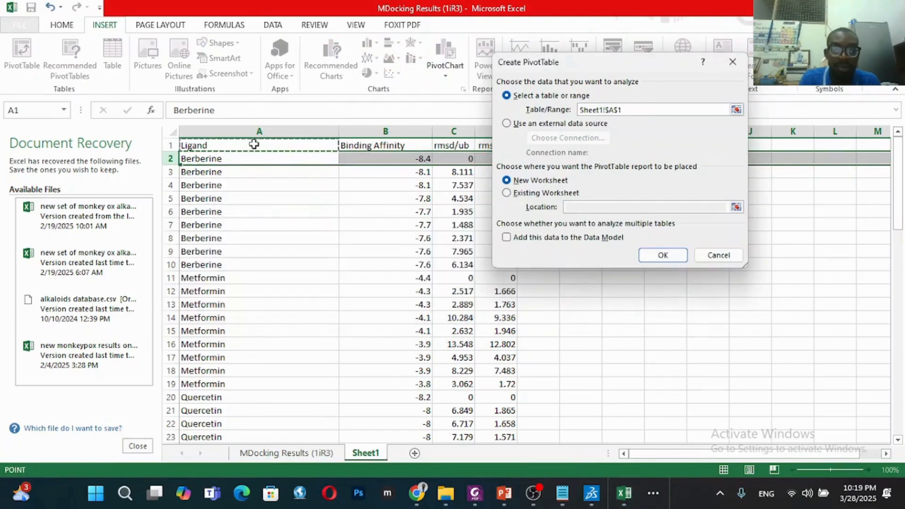
{"action": "key", "text": "ctrl+a"}
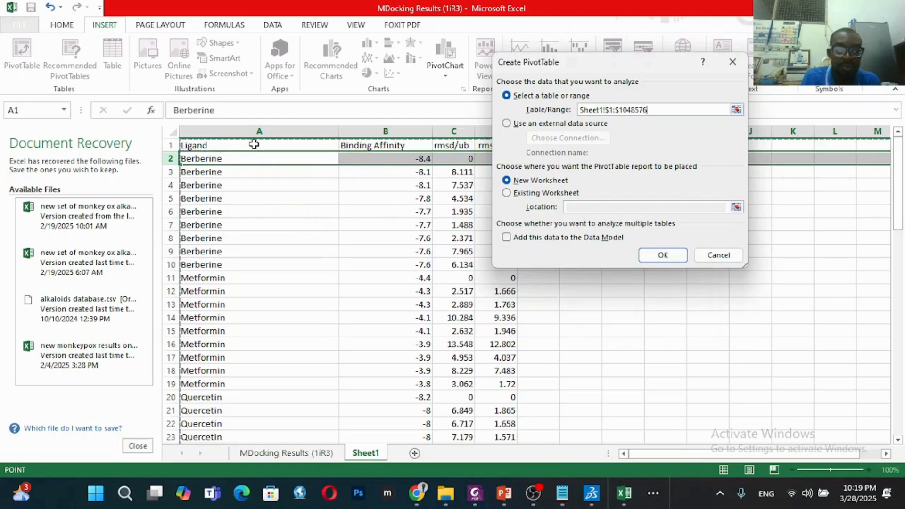
{"action": "left_click", "coordinate": [732, 61]}
Create a PivotChart with PivotTable on a new worksheet from the Sheet1 data range A1:D73.
{"action": "left_click", "coordinate": [262, 149]}
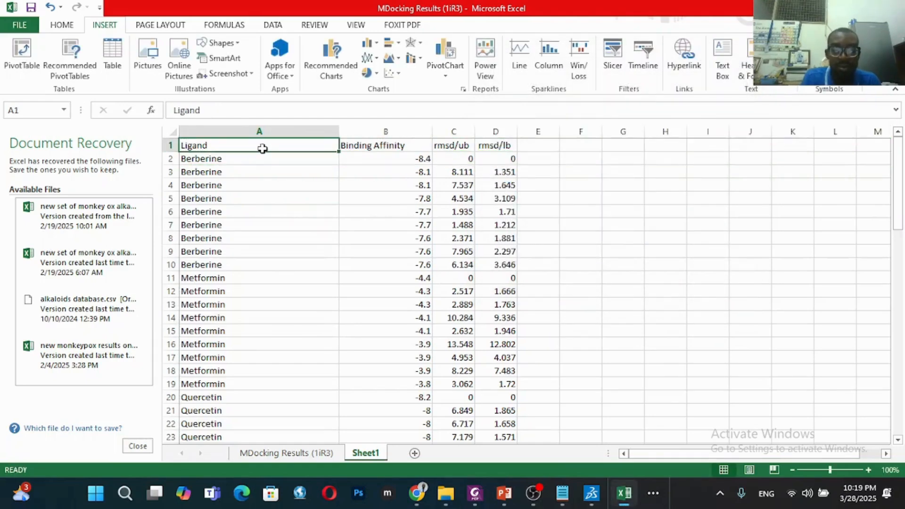
{"action": "key", "text": "ctrl+shift+End"}
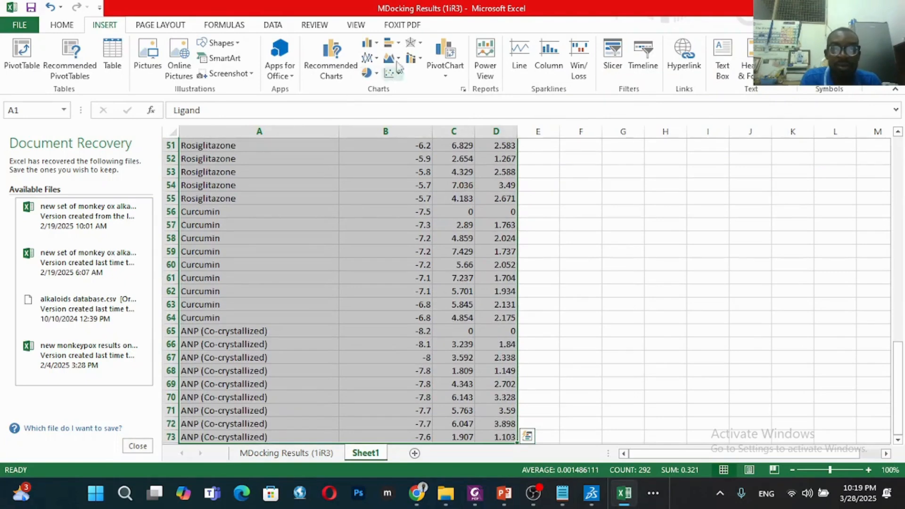
{"action": "left_click", "coordinate": [445, 68]}
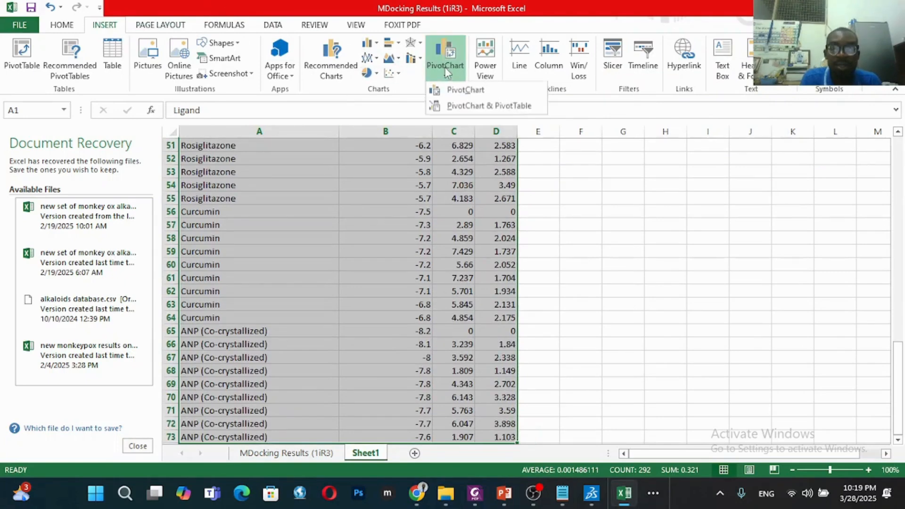
{"action": "left_click", "coordinate": [461, 105]}
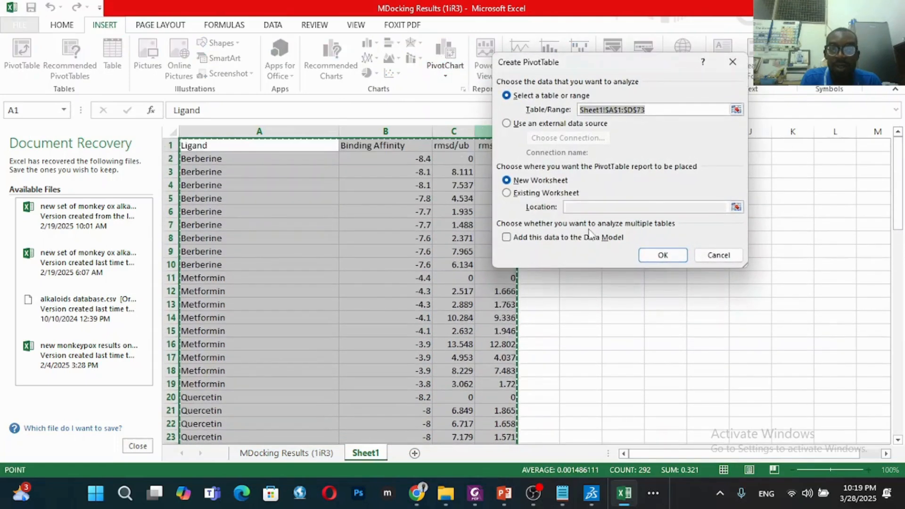
{"action": "left_click", "coordinate": [662, 255]}
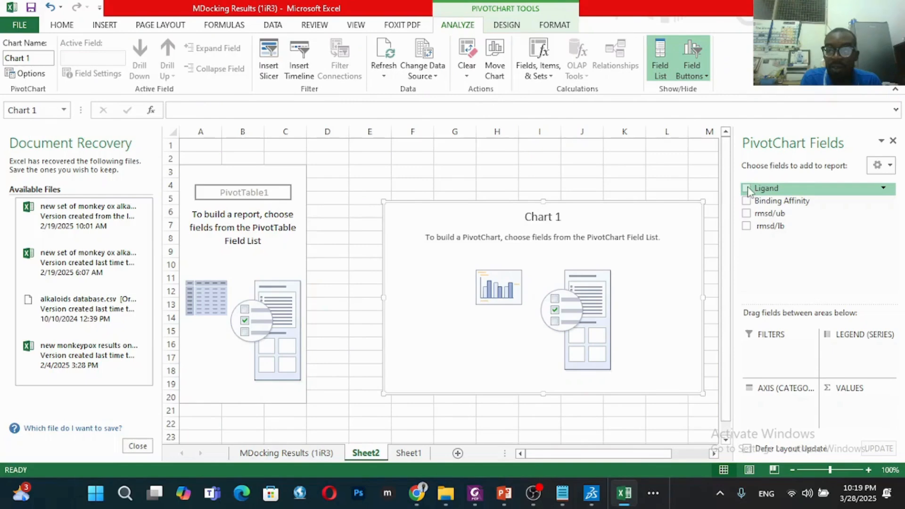
Add Ligand as the axis category and Binding Affinity as the values of the PivotChart.
{"action": "left_click", "coordinate": [747, 189]}
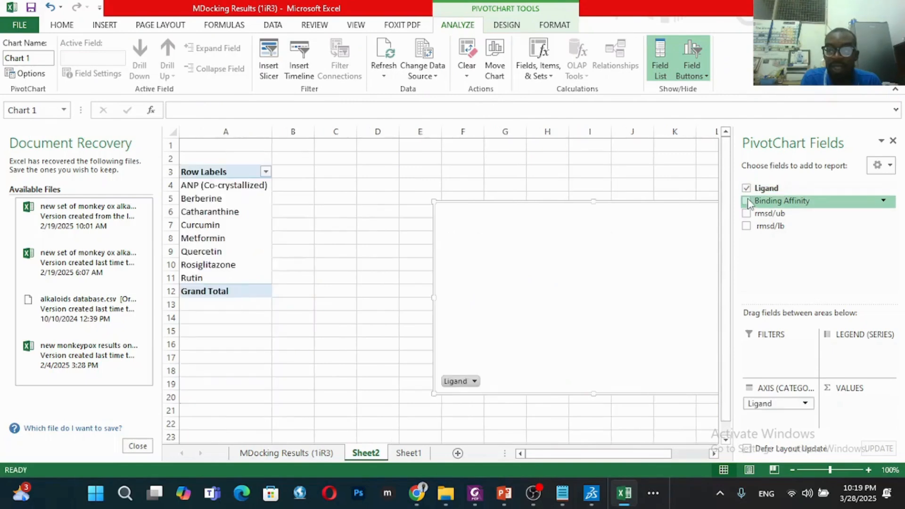
{"action": "left_click", "coordinate": [747, 201]}
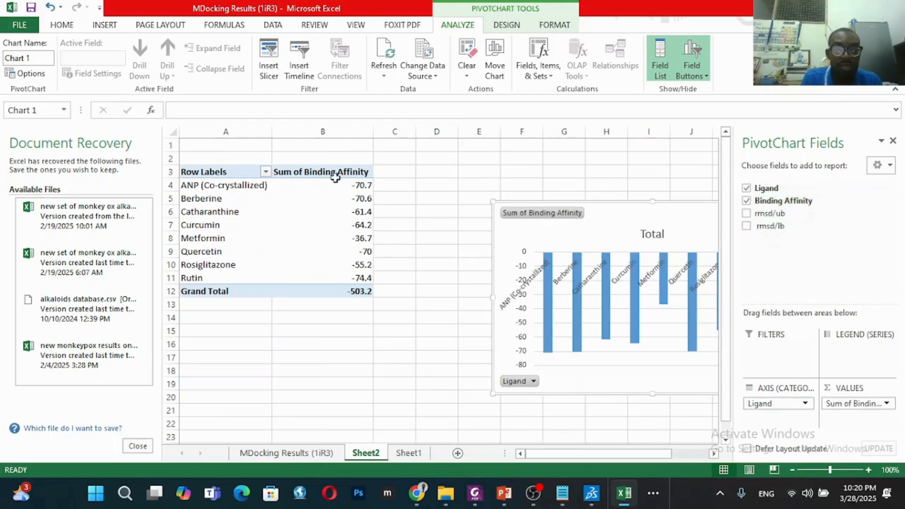
Summarize the Binding Affinity values by Min and move the PivotChart beside the pivot table so it covers no table values.
{"action": "left_click", "coordinate": [882, 403]}
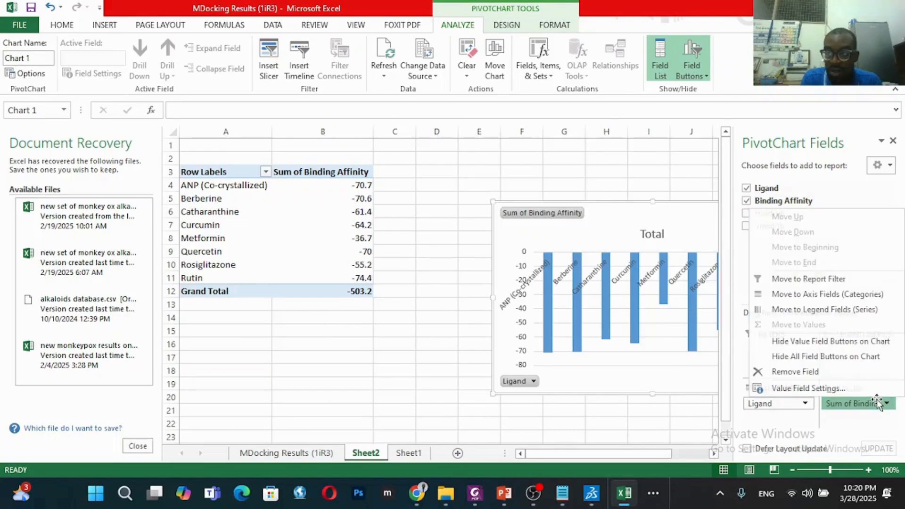
{"action": "left_click", "coordinate": [826, 388]}
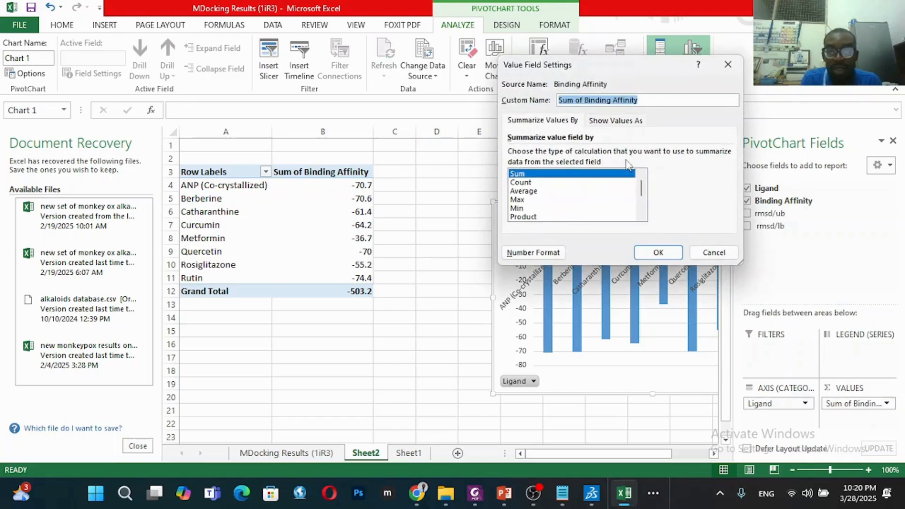
{"action": "mouse_move", "coordinate": [641, 186]}
{"action": "left_mouse_down"}
{"action": "mouse_move", "coordinate": [644, 202]}
{"action": "mouse_move", "coordinate": [646, 191]}
{"action": "left_mouse_up"}
{"action": "left_click", "coordinate": [538, 200]}
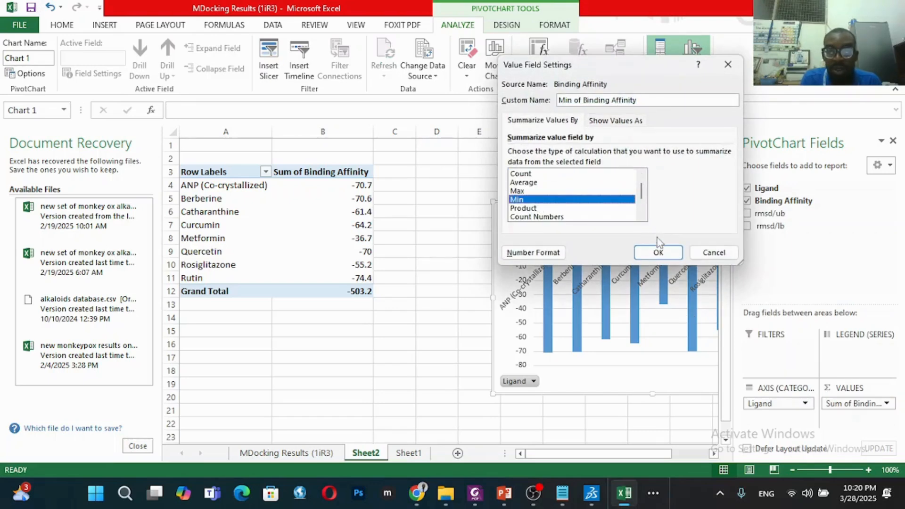
{"action": "left_click", "coordinate": [658, 252]}
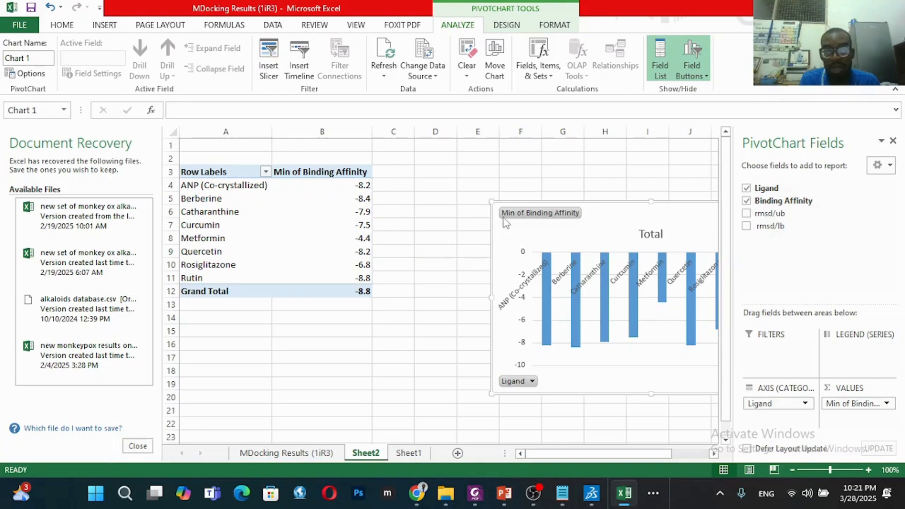
{"action": "left_click_drag", "start_coordinate": [487, 220], "coordinate": [352, 203]}
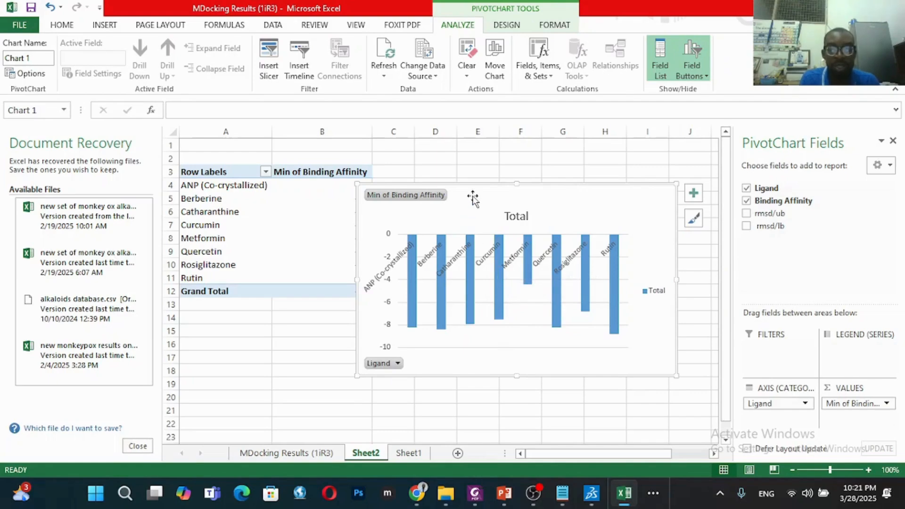
{"action": "left_click_drag", "start_coordinate": [472, 187], "coordinate": [521, 165]}
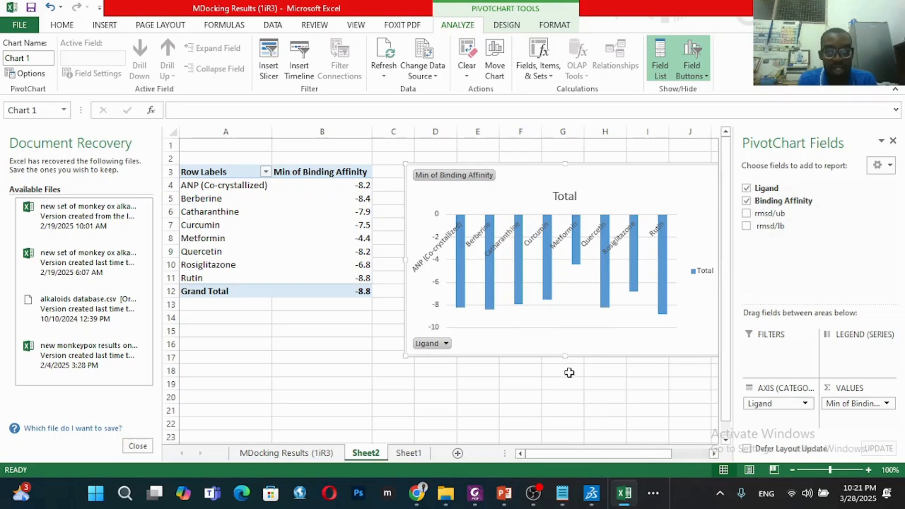
Switch to Discovery Studio Visualizer and create a new molecule window.
{"action": "left_click", "coordinate": [591, 495]}
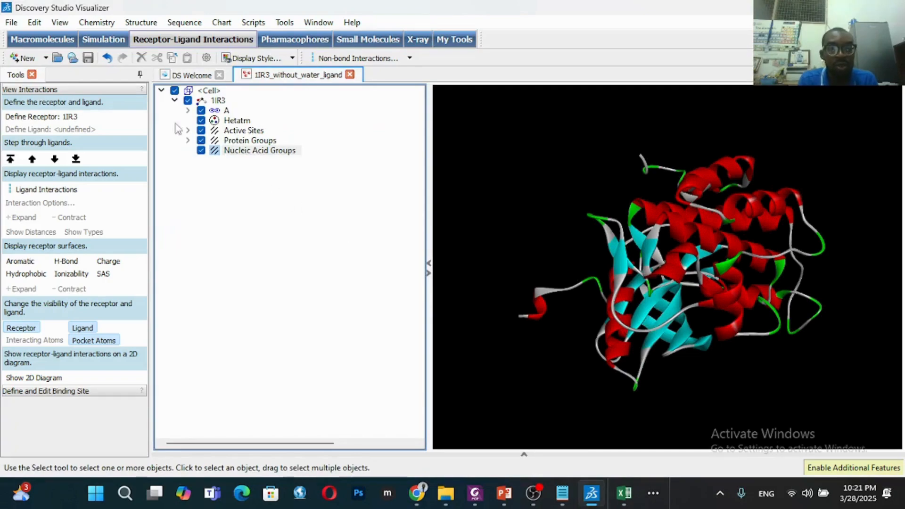
{"action": "left_click", "coordinate": [10, 23]}
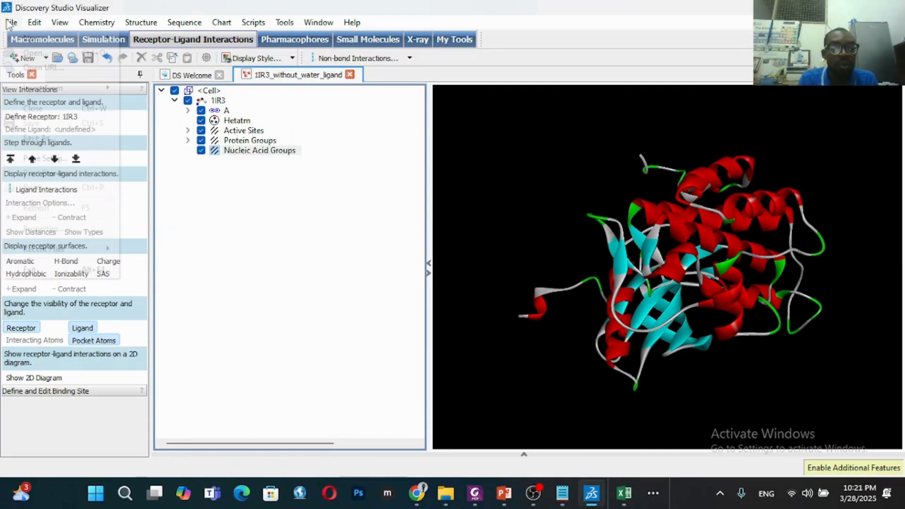
{"action": "mouse_move", "coordinate": [32, 41]}
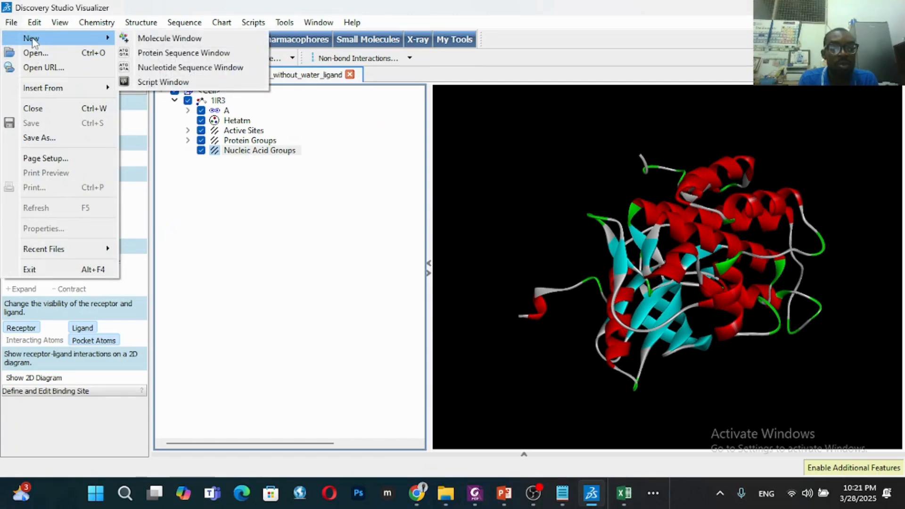
{"action": "left_click", "coordinate": [179, 41]}
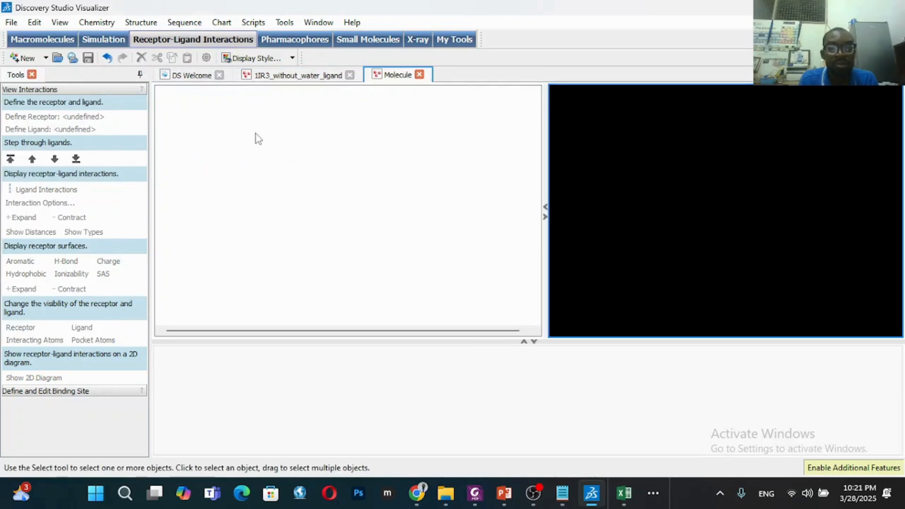
Insert the 1ir3 PDB file from the Molecular Docking folder into the empty molecule window and check its Cell hierarchy.
{"action": "left_click", "coordinate": [12, 23]}
{"action": "mouse_move", "coordinate": [53, 87]}
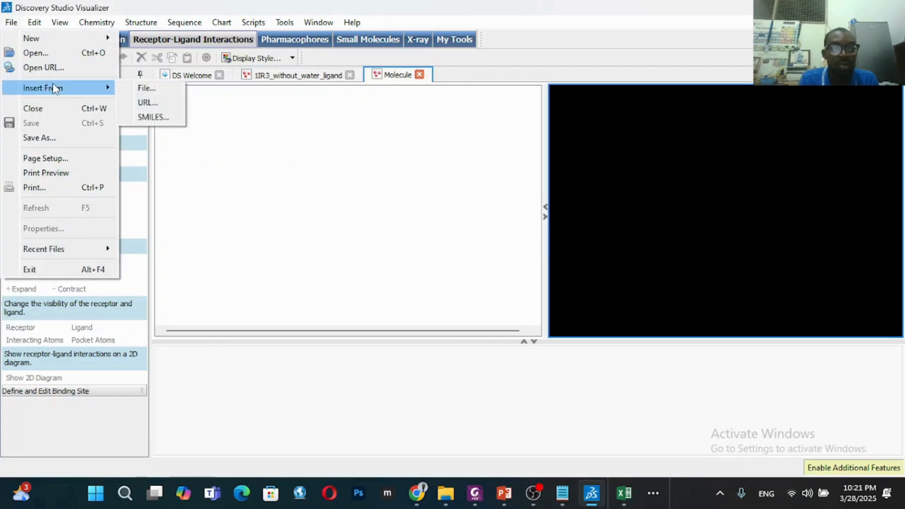
{"action": "left_click", "coordinate": [130, 87]}
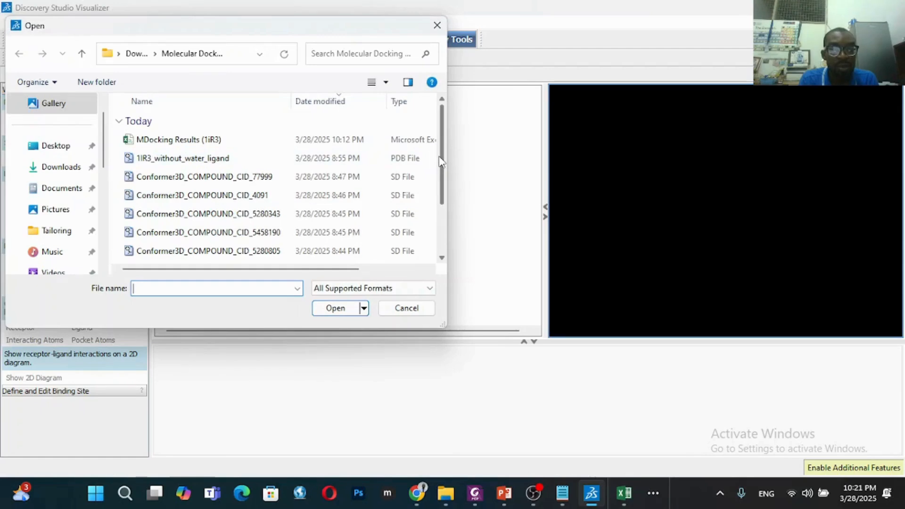
{"action": "left_click_drag", "start_coordinate": [441, 155], "coordinate": [445, 207]}
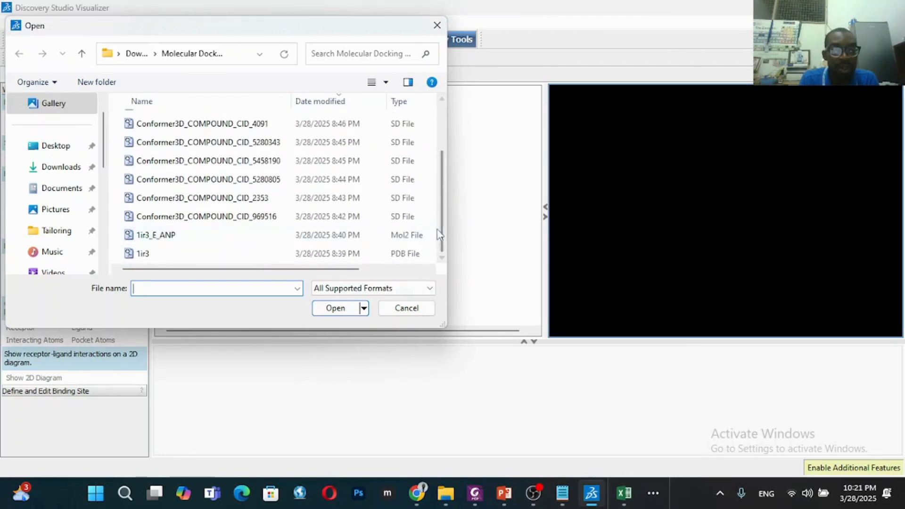
{"action": "left_click", "coordinate": [288, 254]}
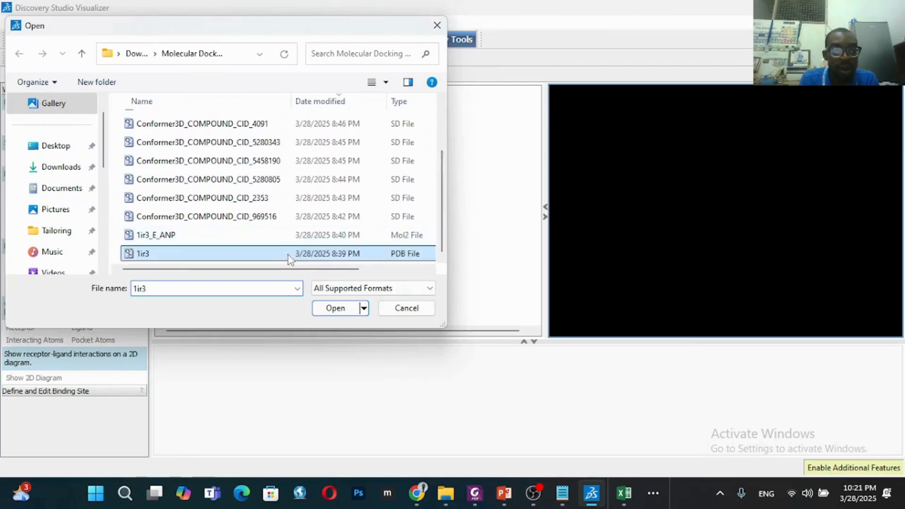
{"action": "left_click", "coordinate": [335, 308]}
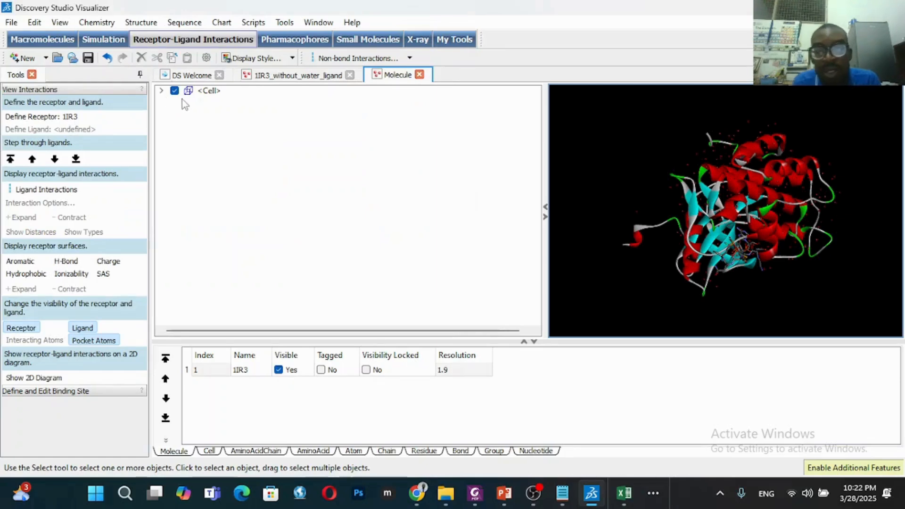
{"action": "left_click", "coordinate": [161, 90]}
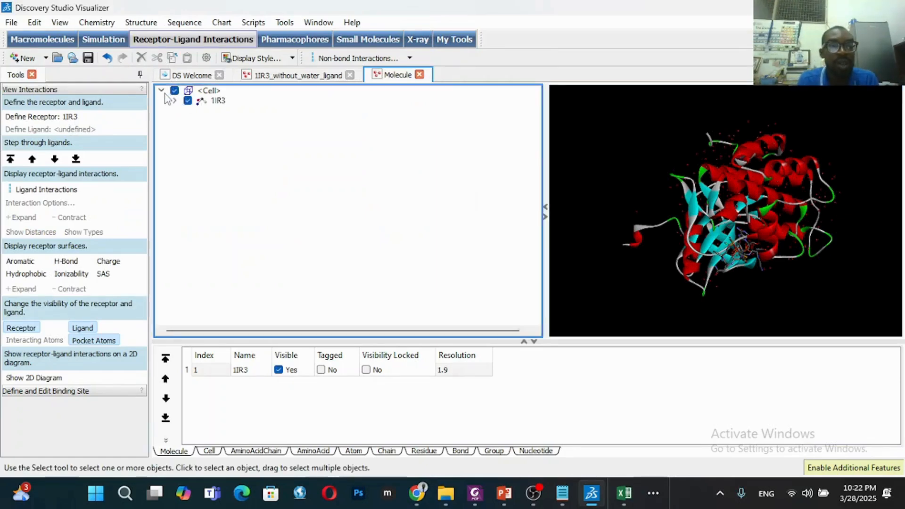
{"action": "left_click", "coordinate": [162, 90]}
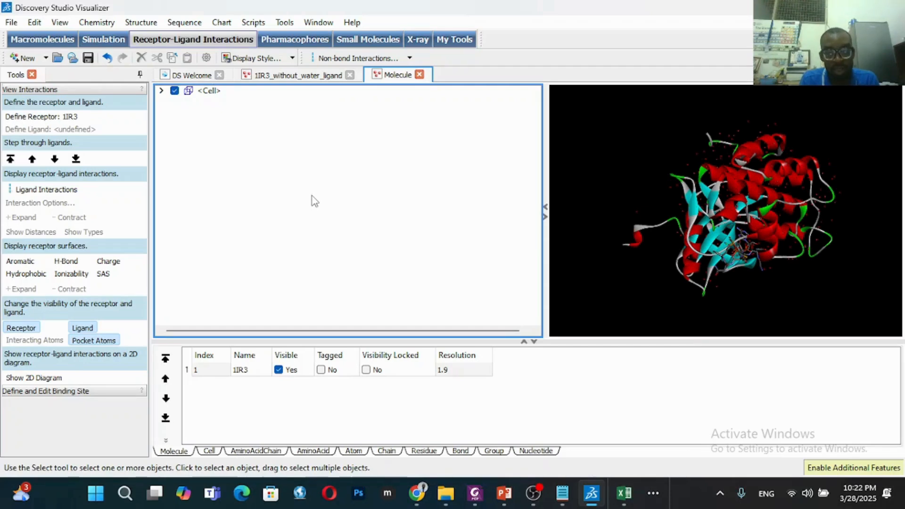
Switch to the File Explorer window showing Documents and open the User folder under Users on Local Disk (C:).
{"action": "mouse_move", "coordinate": [442, 494]}
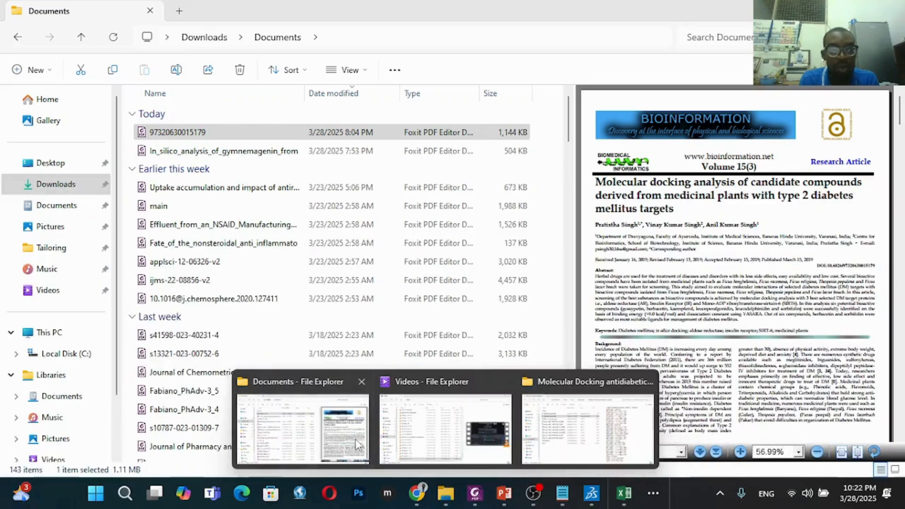
{"action": "left_click", "coordinate": [357, 444]}
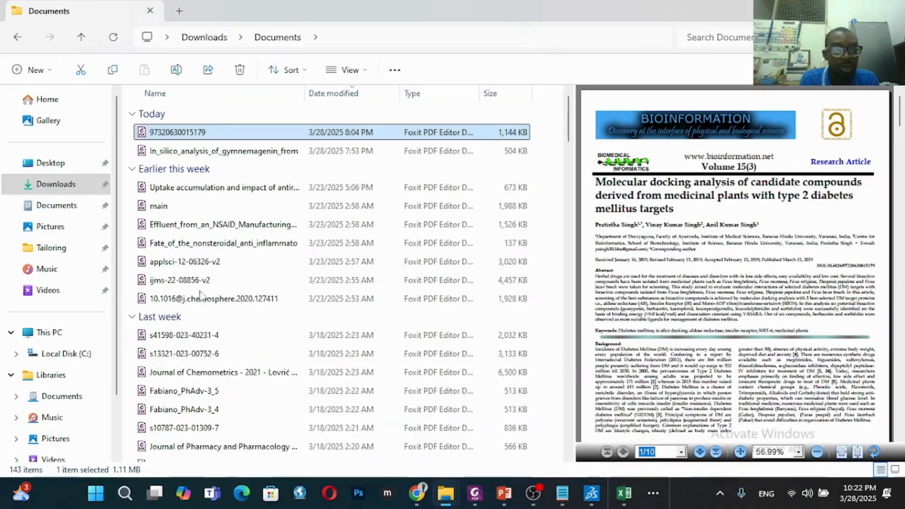
{"action": "left_click", "coordinate": [71, 335]}
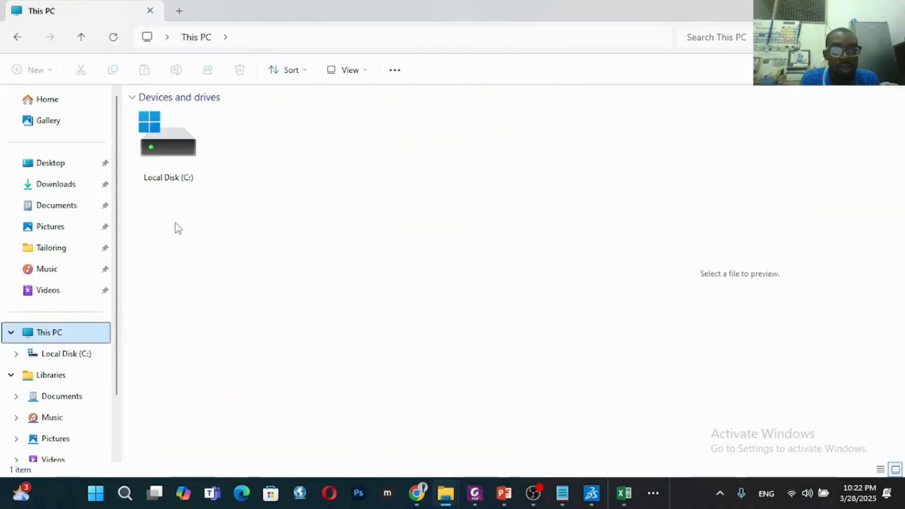
{"action": "double_click", "coordinate": [162, 174]}
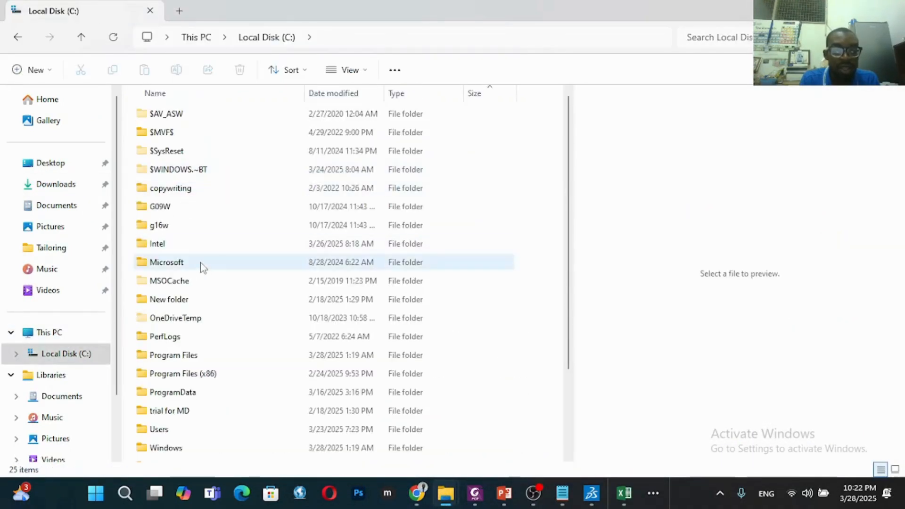
{"action": "left_click", "coordinate": [199, 429]}
{"action": "double_click", "coordinate": [199, 429]}
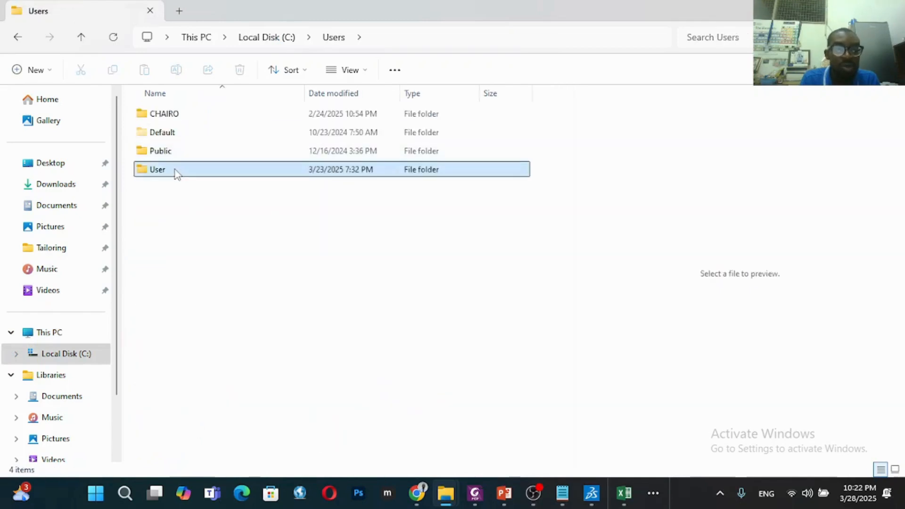
{"action": "double_click", "coordinate": [175, 169]}
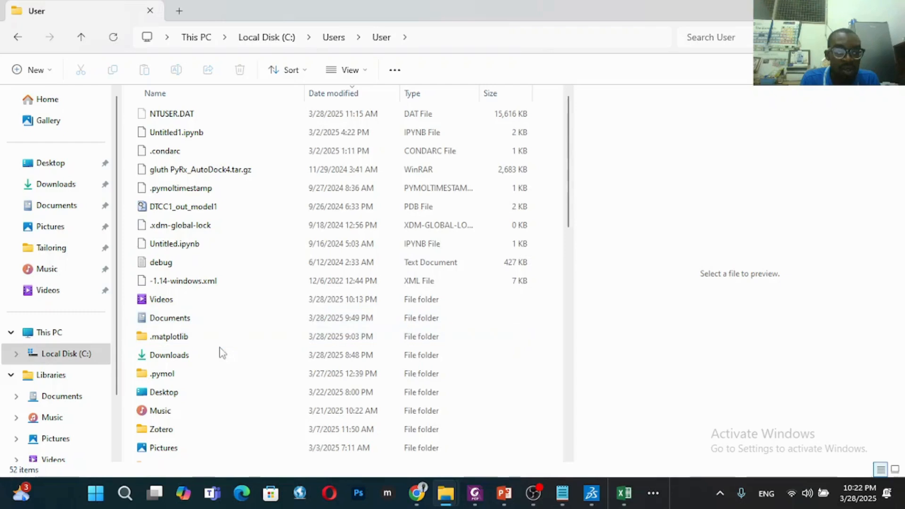
Open the Macromolecules folder inside the PyRx folder of .mgltools.
{"action": "scroll", "coordinate": [569, 218], "scroll_direction": "down", "scroll_amount": 1}
{"action": "scroll", "coordinate": [571, 226], "scroll_direction": "down", "scroll_amount": 2}
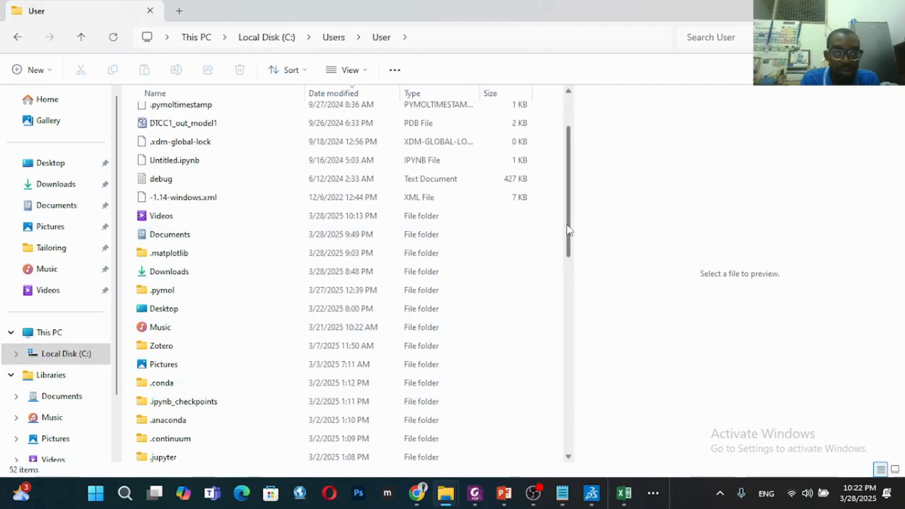
{"action": "scroll", "coordinate": [570, 238], "scroll_direction": "down", "scroll_amount": 2}
{"action": "scroll", "coordinate": [575, 264], "scroll_direction": "down", "scroll_amount": 1}
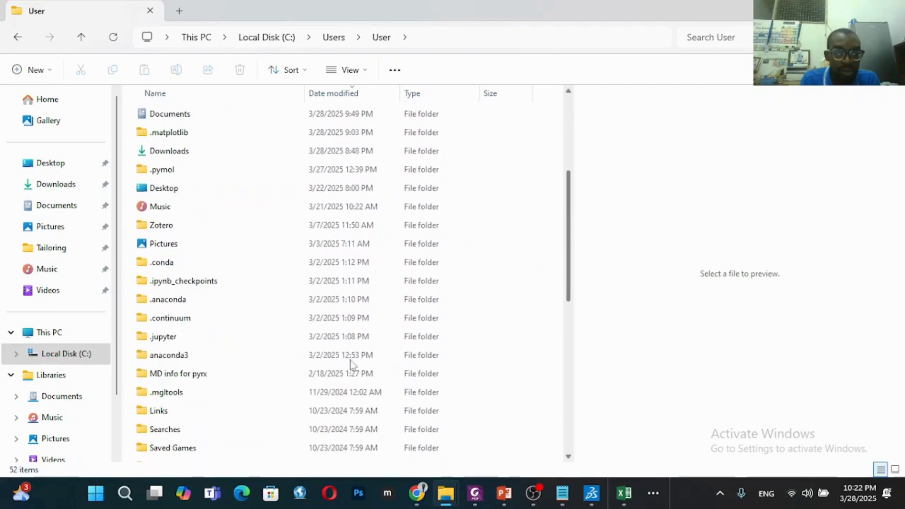
{"action": "double_click", "coordinate": [289, 393]}
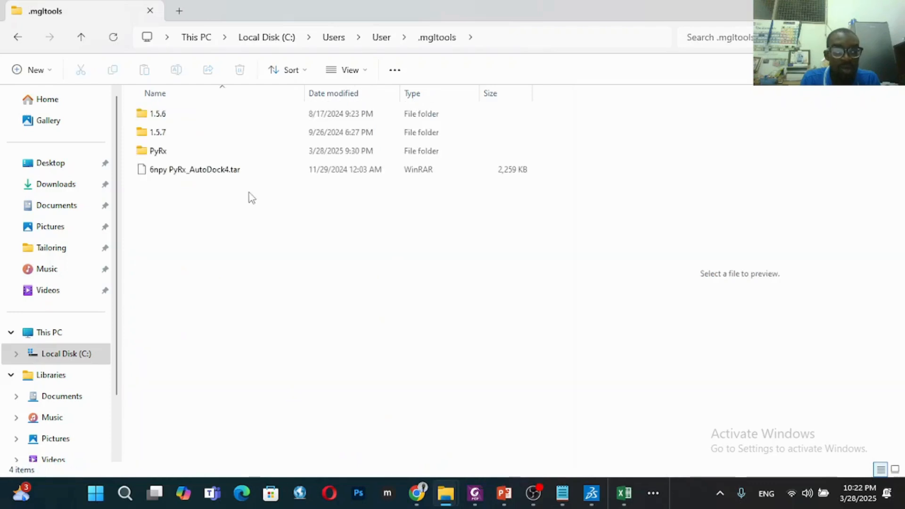
{"action": "double_click", "coordinate": [193, 150]}
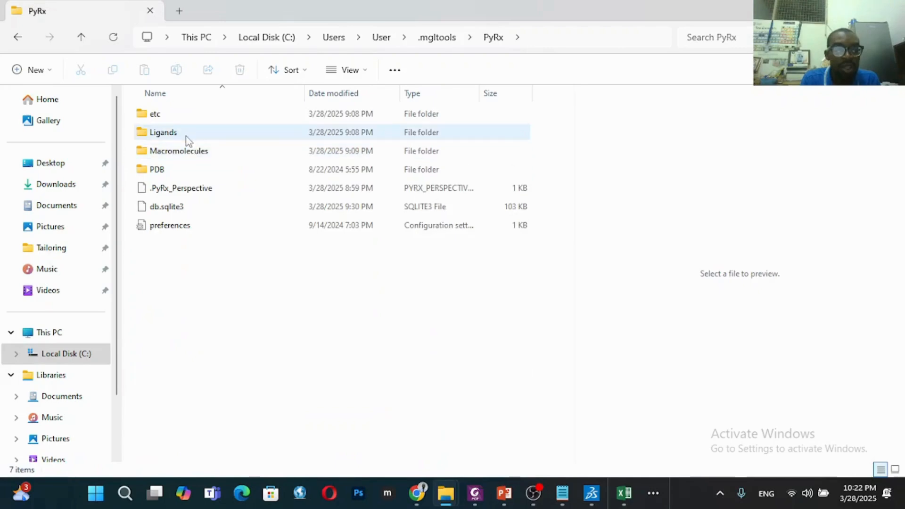
{"action": "double_click", "coordinate": [193, 150]}
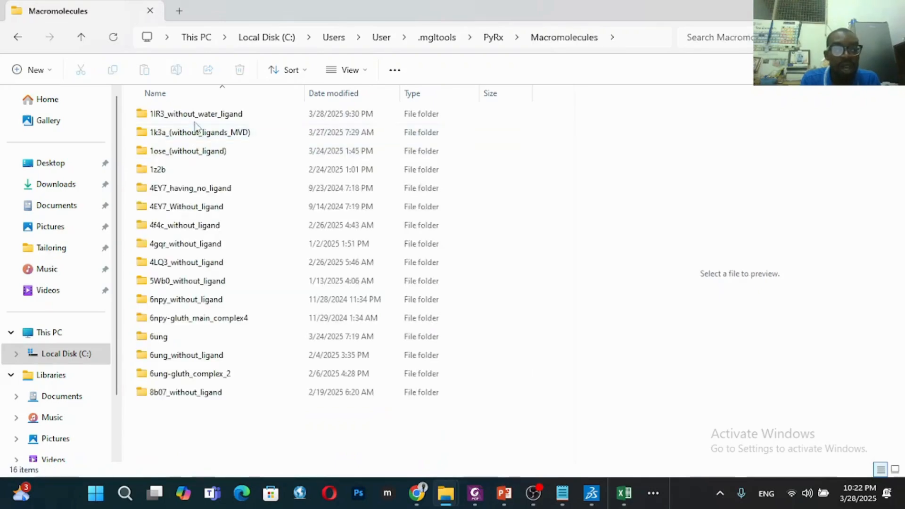
Open the 1IR3_without_water_ligand folder and select the 1IR3_without_water_ligand.pdbqt file.
{"action": "left_click", "coordinate": [194, 116]}
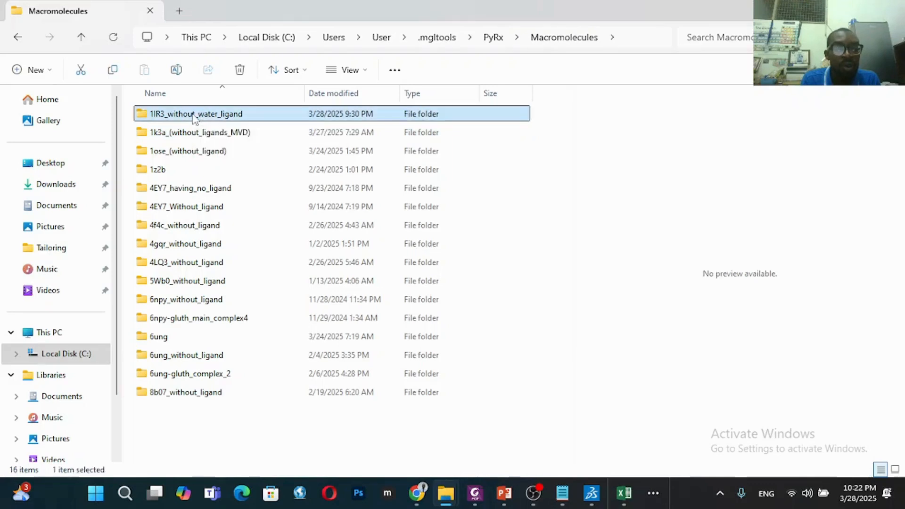
{"action": "left_click", "coordinate": [168, 115]}
{"action": "double_click", "coordinate": [278, 118]}
{"action": "left_click", "coordinate": [276, 118]}
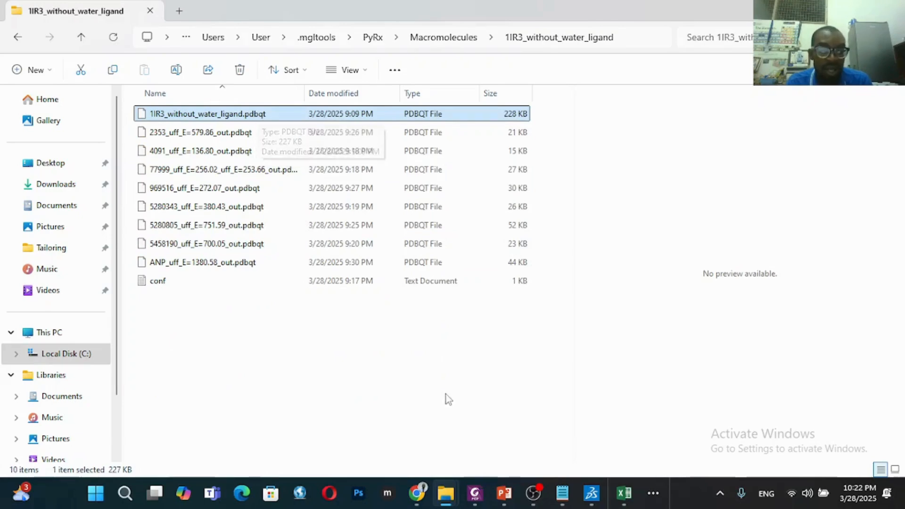
Keep 1IR3_without_water_ligand.pdbqt selected, restore the File Explorer window to a smaller size, and switch back to Discovery Studio Visualizer.
{"action": "left_click", "coordinate": [591, 503]}
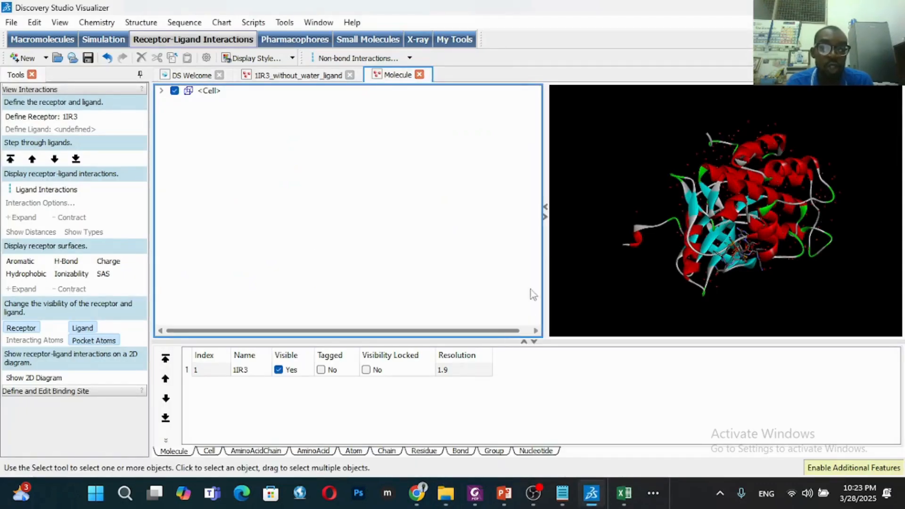
{"action": "left_click", "coordinate": [445, 493]}
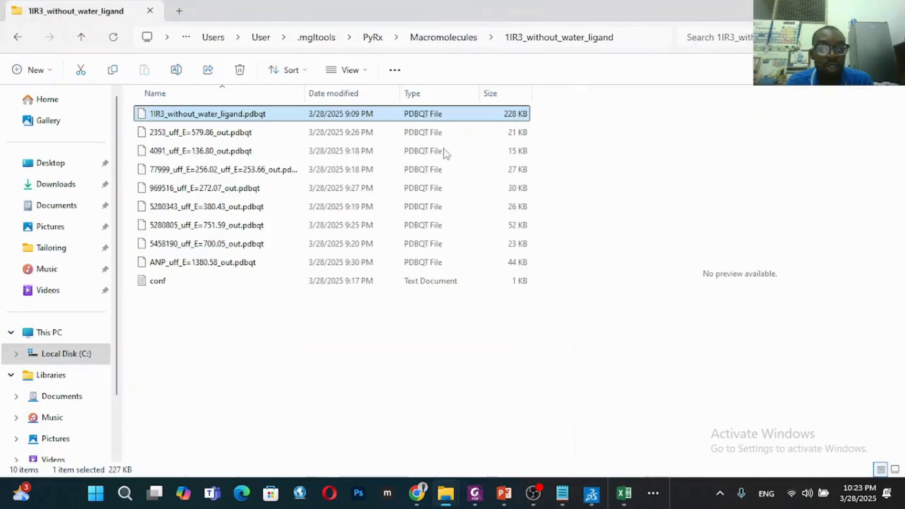
{"action": "left_click", "coordinate": [297, 132]}
{"action": "left_click", "coordinate": [290, 116]}
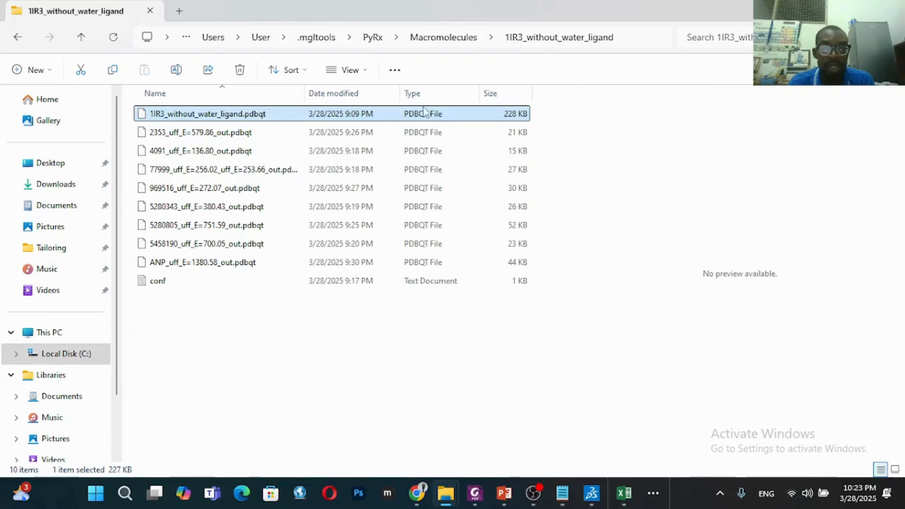
{"action": "left_click", "coordinate": [862, 9]}
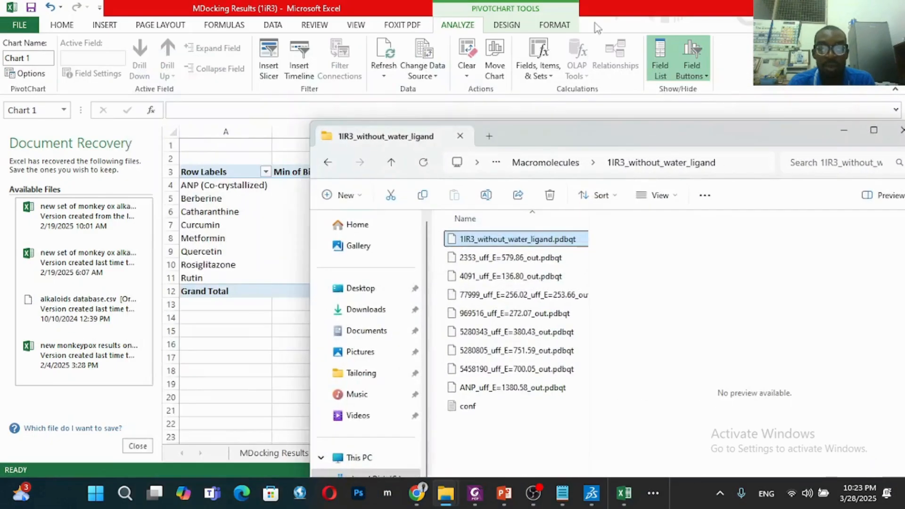
{"action": "left_click", "coordinate": [591, 493]}
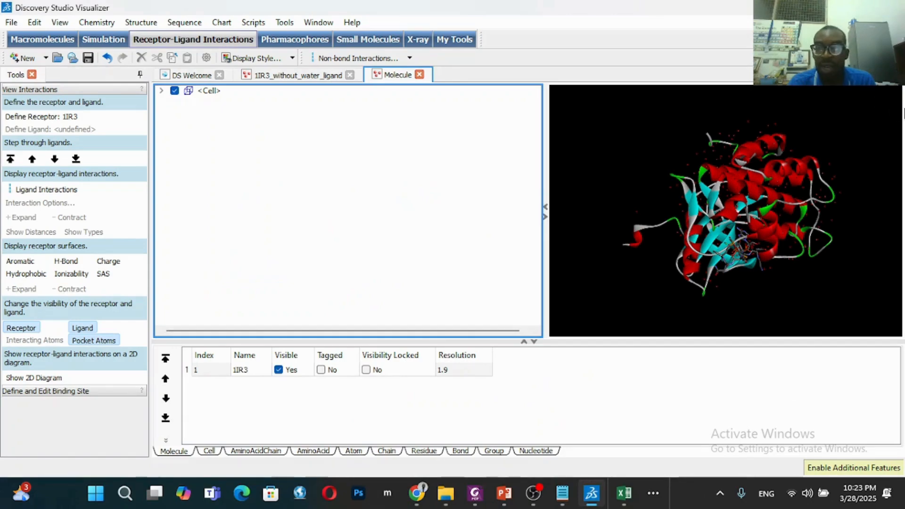
Restore the Discovery Studio Visualizer window to a smaller size and briefly expand and collapse the <Cell> entry.
{"action": "left_click_drag", "start_coordinate": [778, 8], "coordinate": [615, 37]}
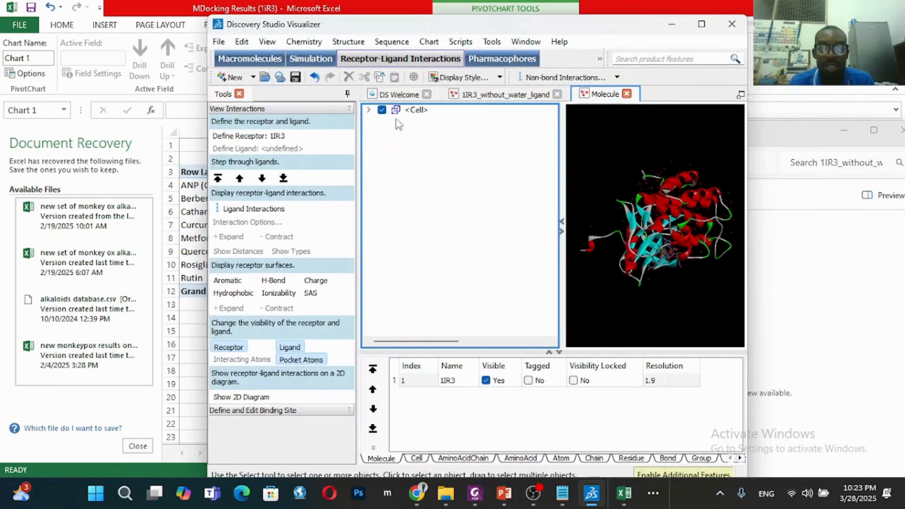
{"action": "left_click", "coordinate": [368, 110]}
{"action": "left_click", "coordinate": [369, 110]}
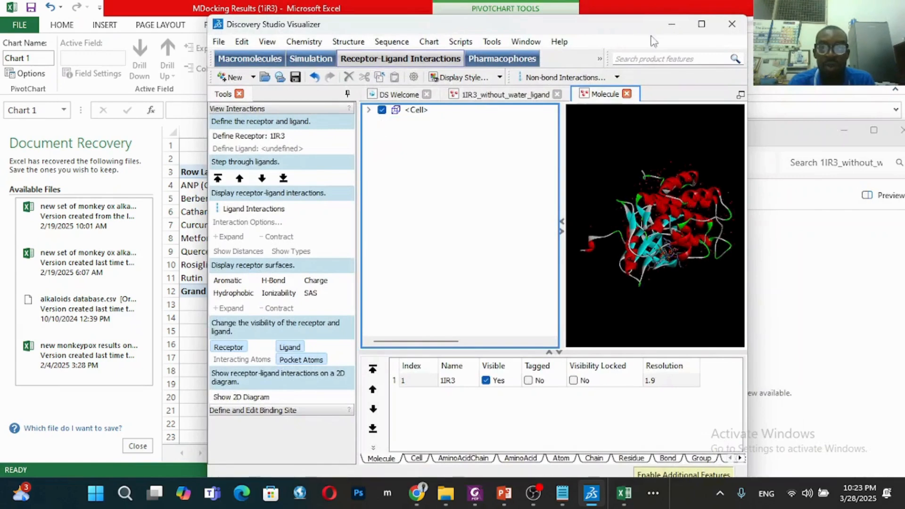
Start inserting a structure from a file into the Molecule view and browse to the User folder under Users on Local Disk (C:).
{"action": "left_click", "coordinate": [219, 41]}
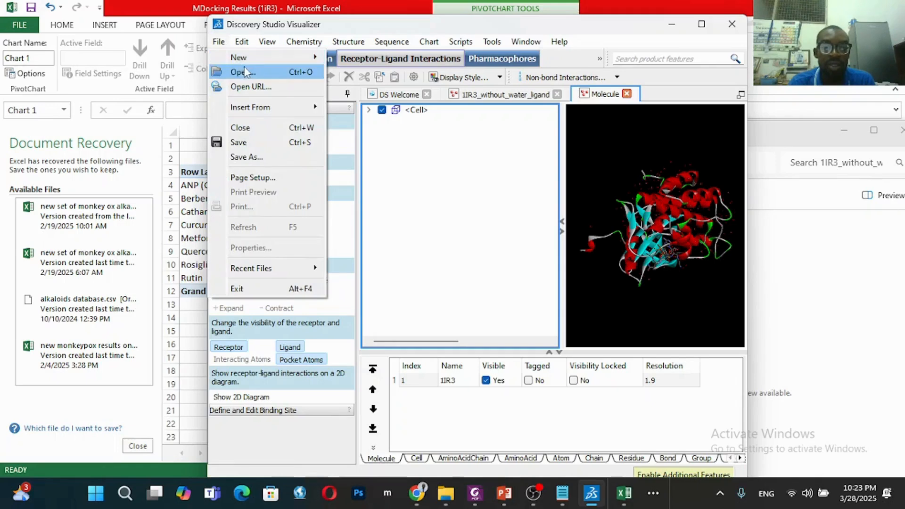
{"action": "mouse_move", "coordinate": [262, 109]}
{"action": "left_click", "coordinate": [354, 107]}
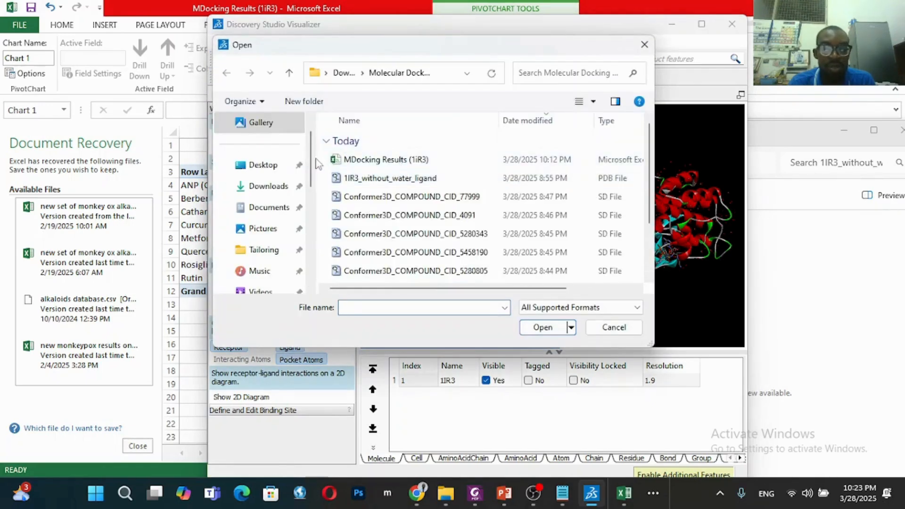
{"action": "scroll", "coordinate": [309, 245], "scroll_direction": "down", "scroll_amount": 2}
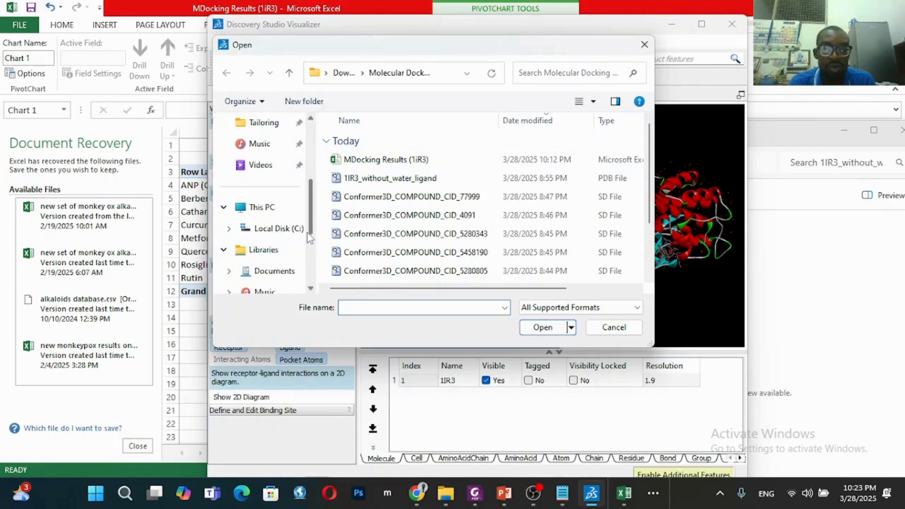
{"action": "left_click", "coordinate": [258, 208]}
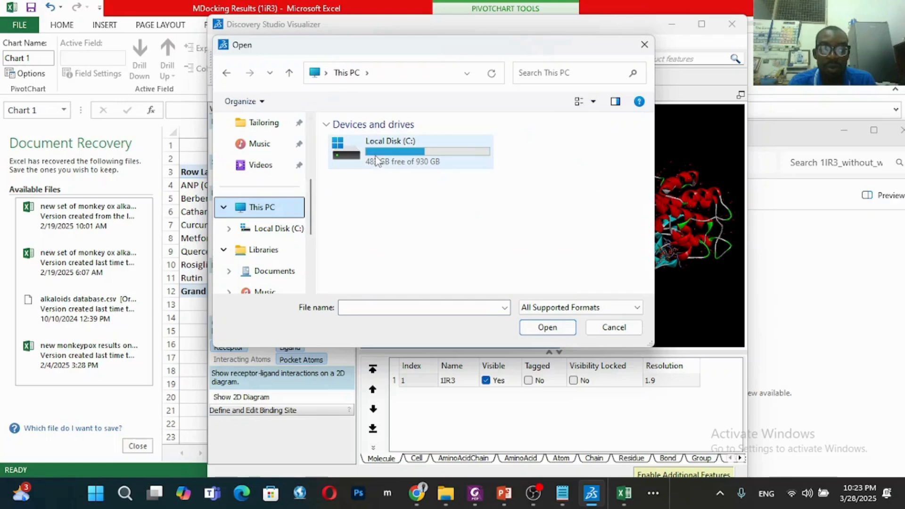
{"action": "double_click", "coordinate": [372, 163]}
{"action": "scroll", "coordinate": [477, 249], "scroll_direction": "down", "scroll_amount": 4}
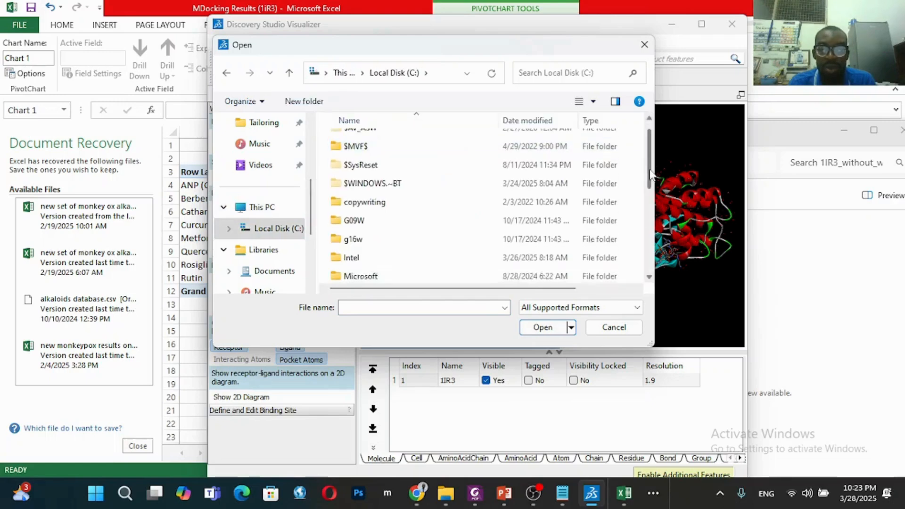
{"action": "double_click", "coordinate": [477, 245]}
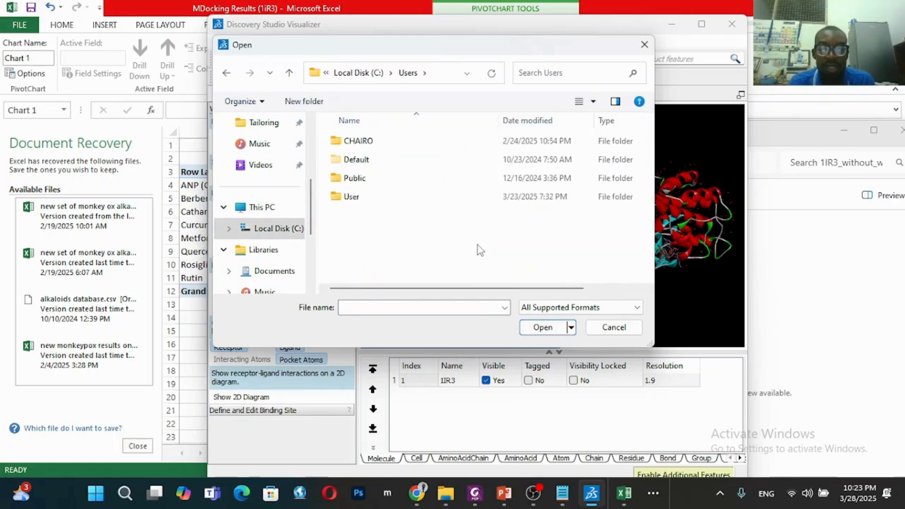
{"action": "left_click", "coordinate": [421, 203]}
{"action": "double_click", "coordinate": [421, 204]}
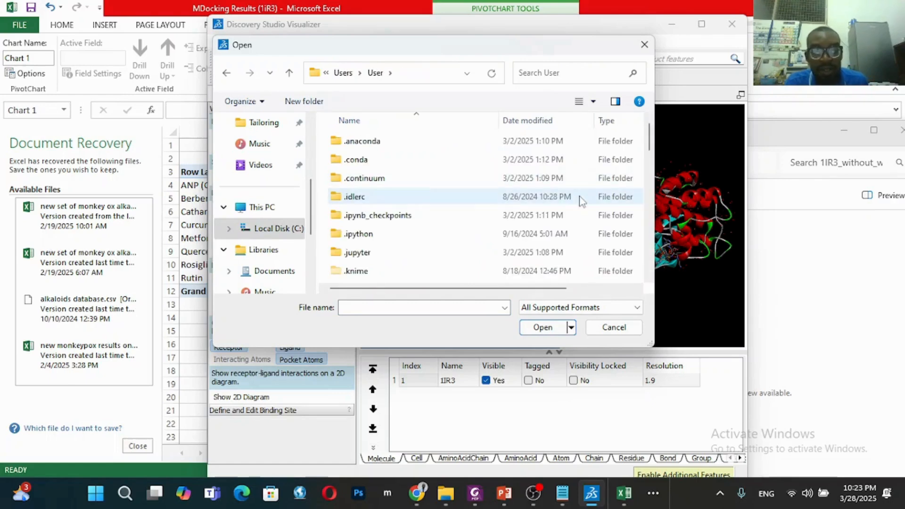
Browse through .mgltools and PyRx to the Macromolecules folder in the file selection dialog.
{"action": "left_click", "coordinate": [650, 162]}
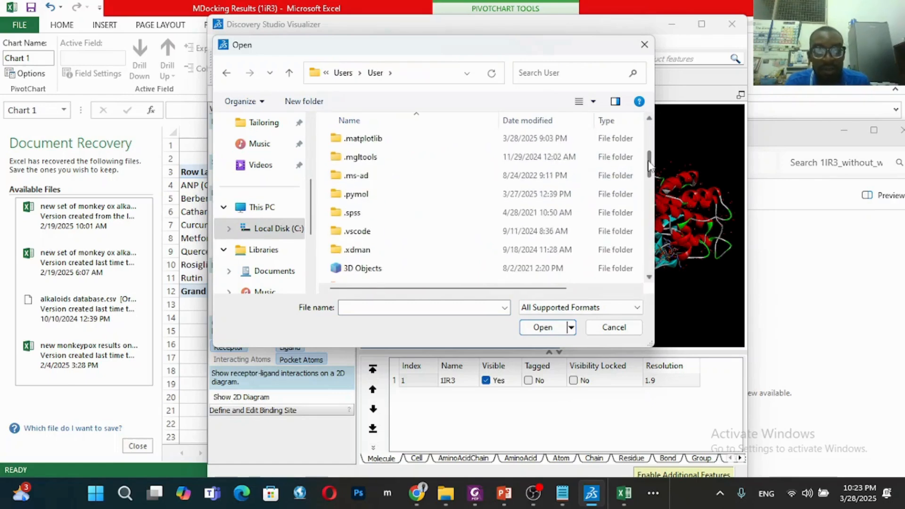
{"action": "left_click", "coordinate": [421, 157]}
{"action": "double_click", "coordinate": [422, 157]}
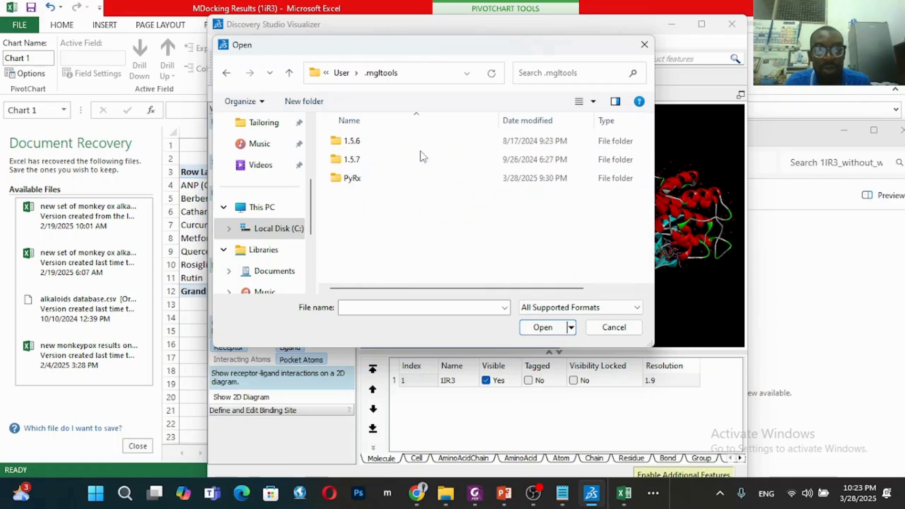
{"action": "double_click", "coordinate": [395, 179]}
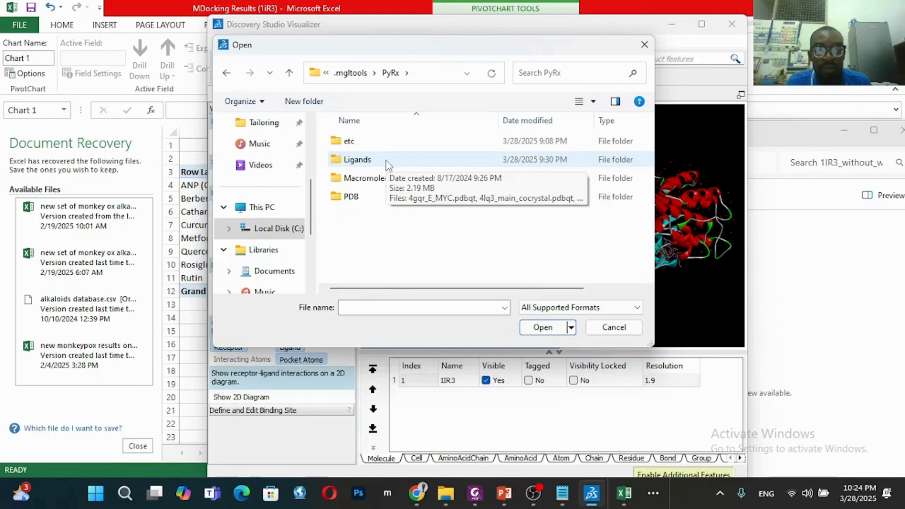
{"action": "left_click", "coordinate": [389, 178]}
{"action": "double_click", "coordinate": [389, 179]}
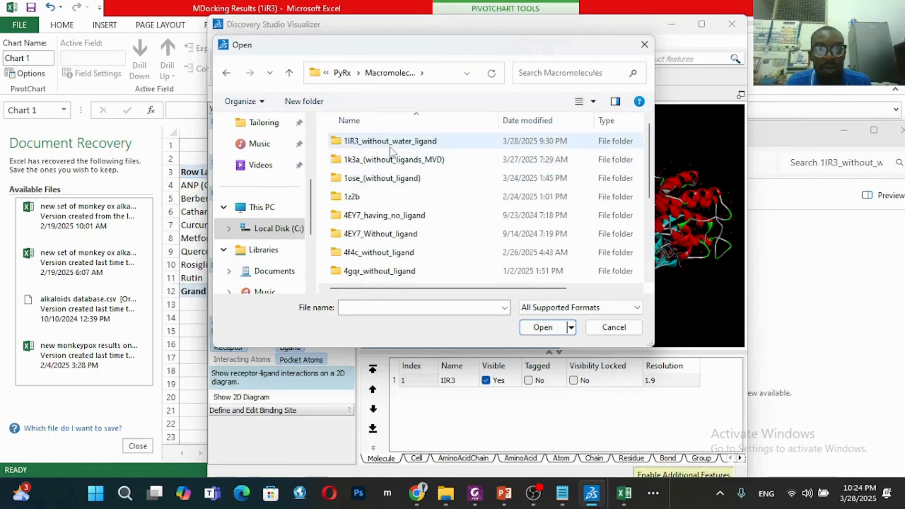
Check the 1IR3_without_water_ligand folder and the supported file formats for PDBQT files, and cancel the file selection.
{"action": "left_click", "coordinate": [394, 161]}
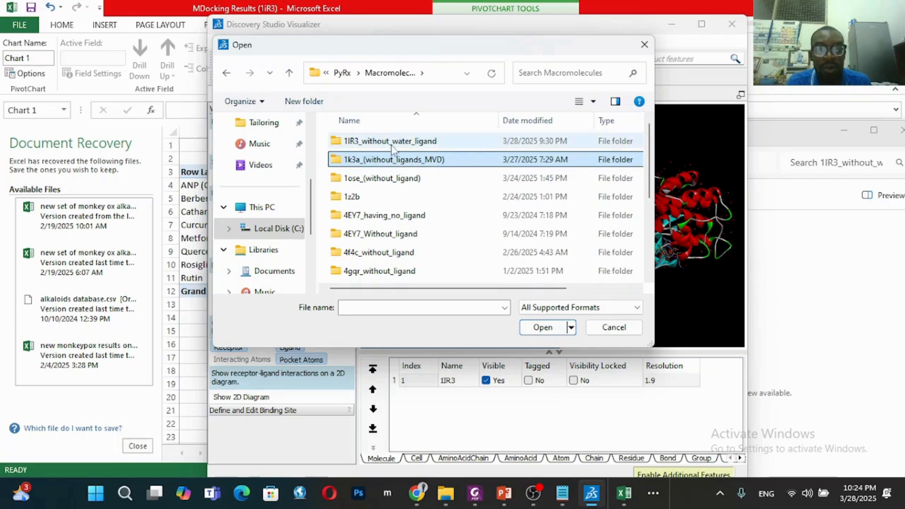
{"action": "double_click", "coordinate": [391, 143]}
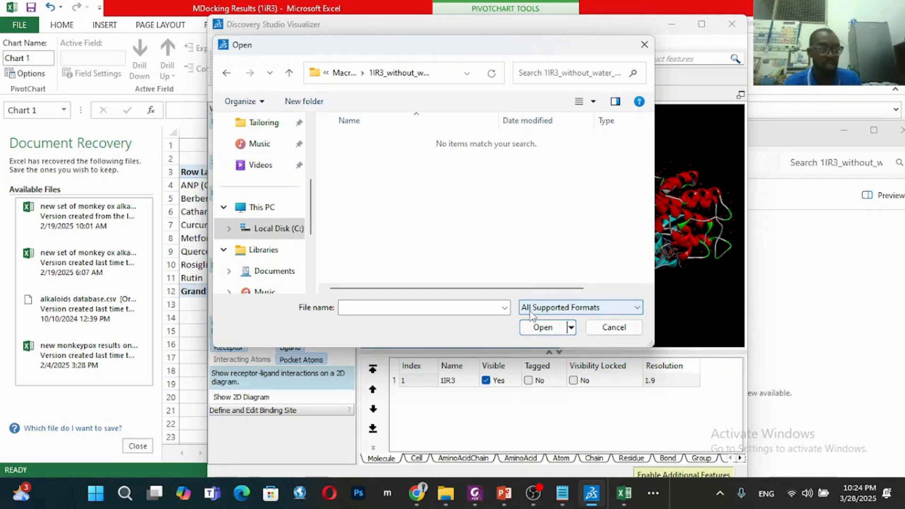
{"action": "left_click", "coordinate": [531, 309]}
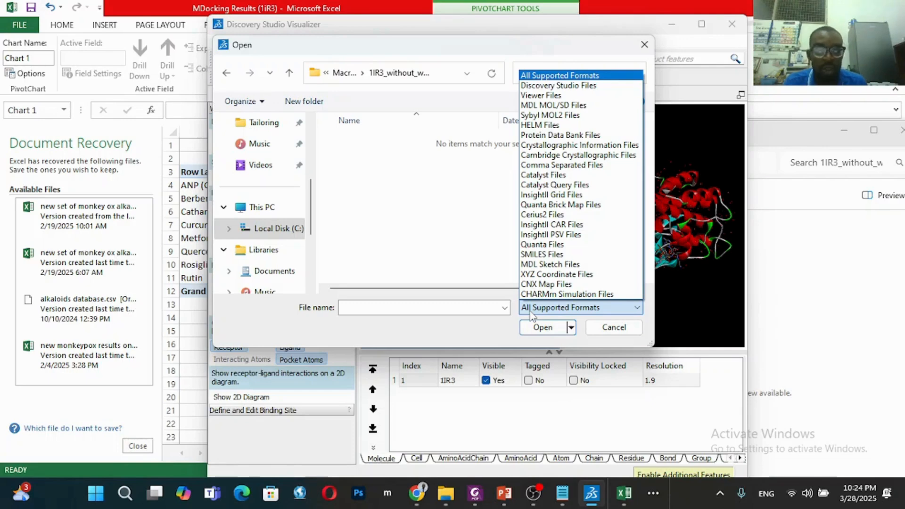
{"action": "left_click", "coordinate": [643, 46]}
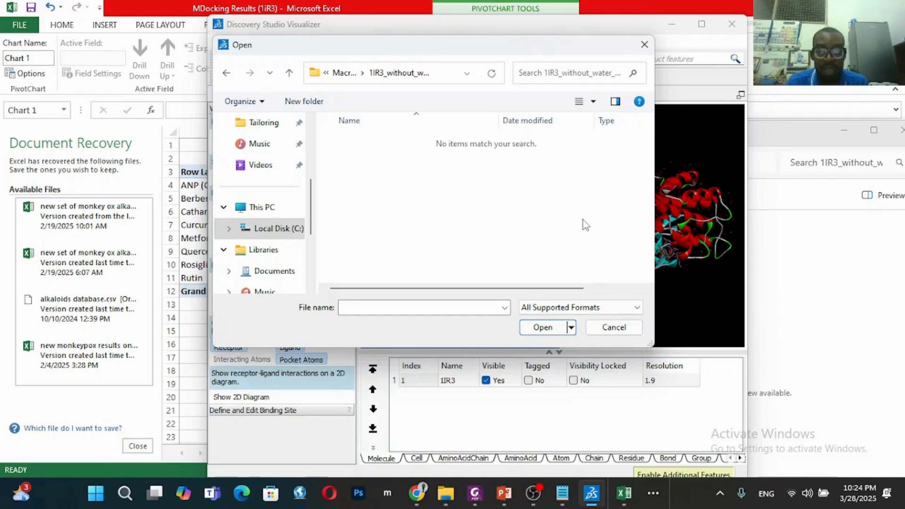
{"action": "left_click", "coordinate": [644, 44]}
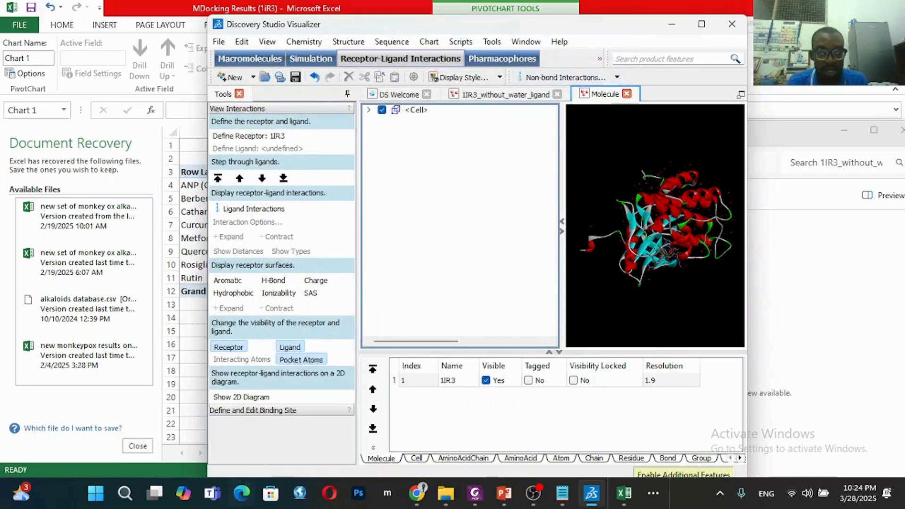
Search the computer for "babel" and launch Open Babel GUI.
{"action": "left_click", "coordinate": [103, 500]}
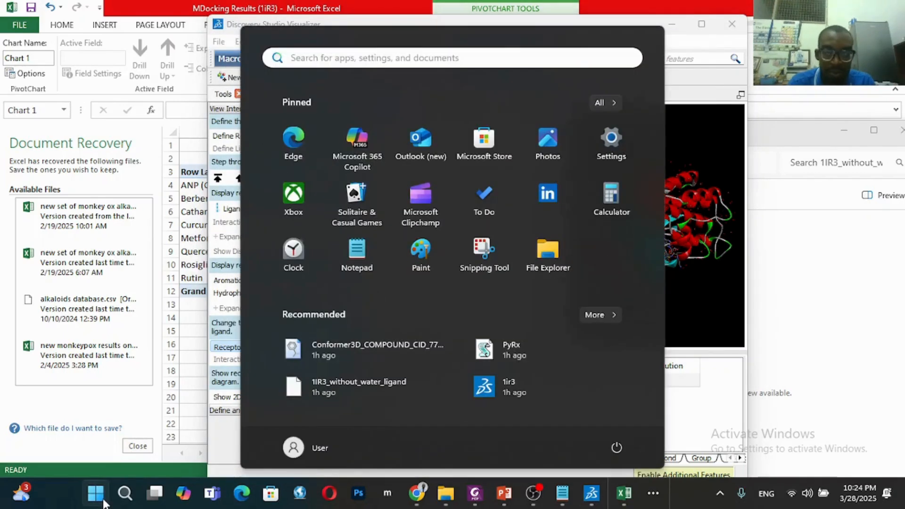
{"action": "type", "text": "babel"}
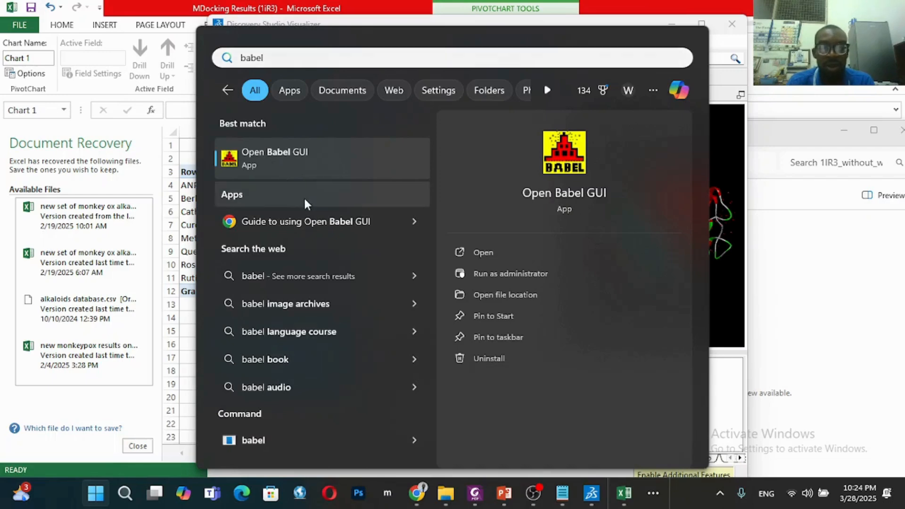
{"action": "left_click", "coordinate": [323, 163]}
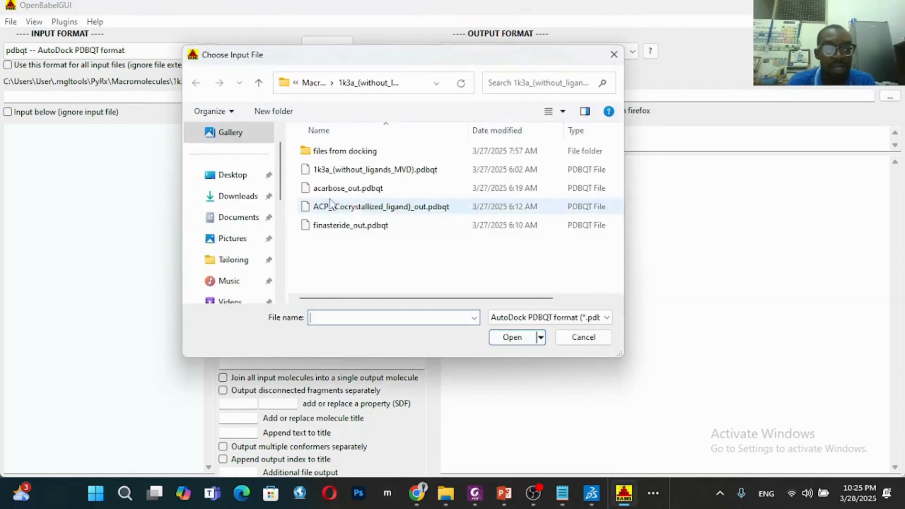
Load 2353_uff_E=579.86_out.pdbqt from the 1IR3_without_water_ligand folder in Macromolecules as the input file.
{"action": "left_click", "coordinate": [313, 83]}
{"action": "double_click", "coordinate": [362, 152]}
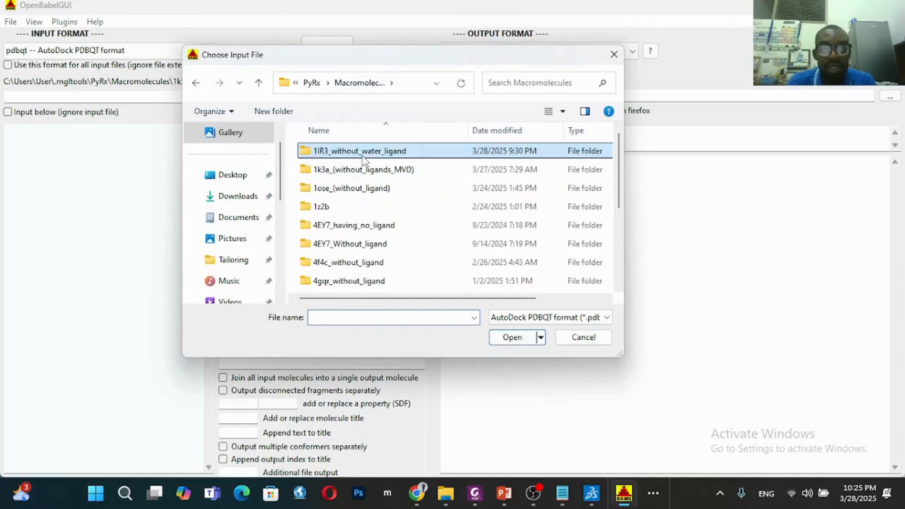
{"action": "left_click", "coordinate": [361, 153]}
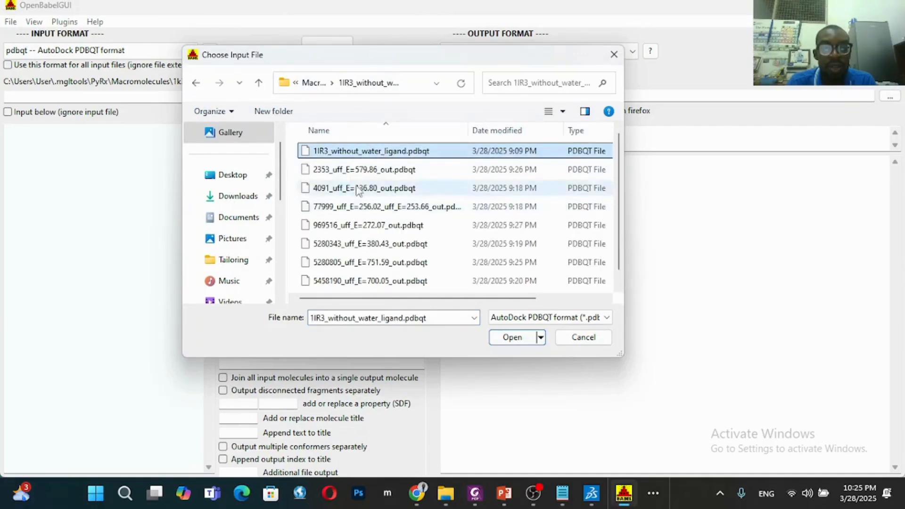
{"action": "left_click", "coordinate": [405, 174]}
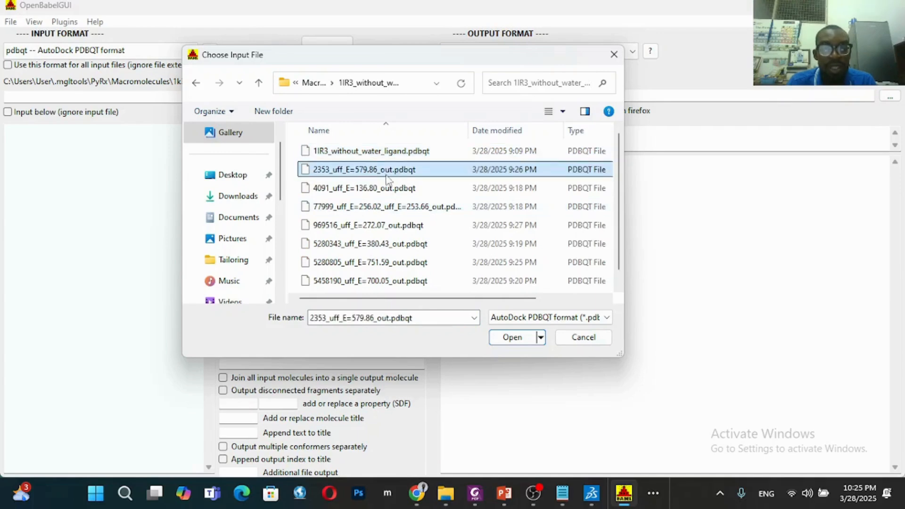
{"action": "left_click", "coordinate": [502, 343]}
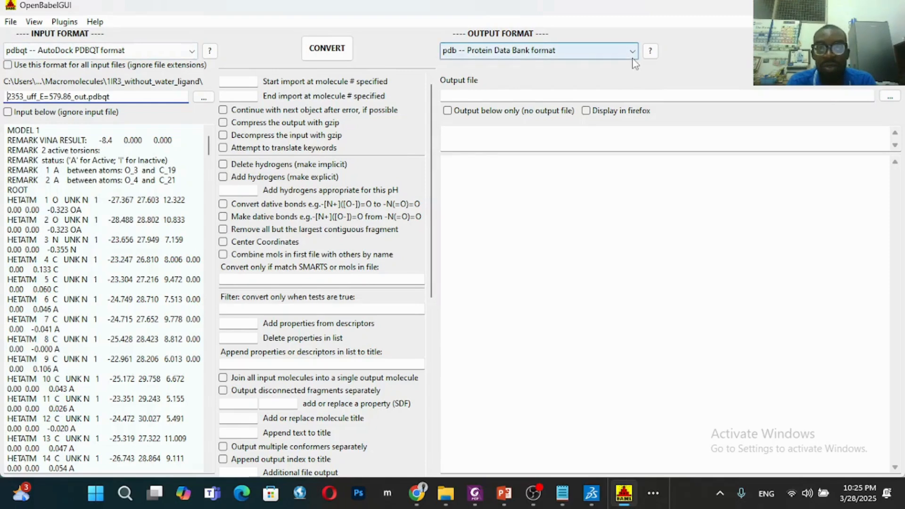
Choose an output location by creating and opening a new folder named PDB files inside the 1IR3_without_water_ligand folder.
{"action": "left_click", "coordinate": [889, 97]}
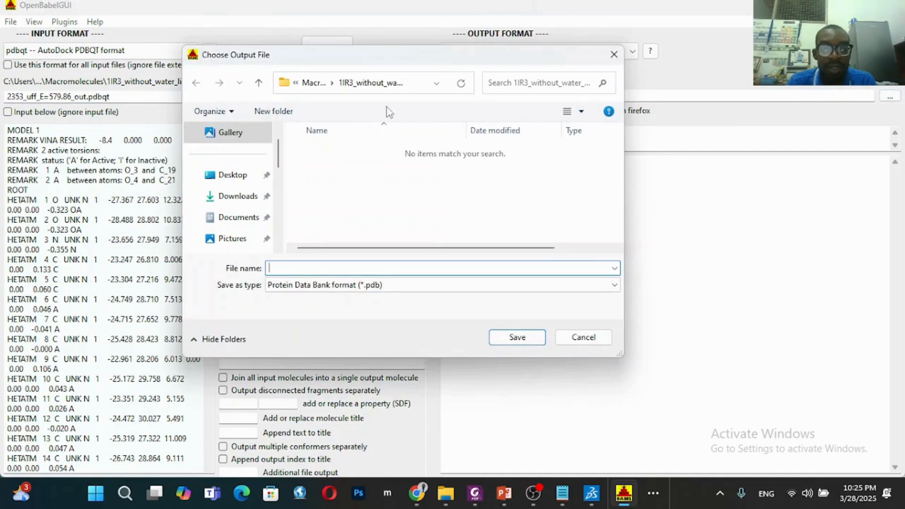
{"action": "left_click", "coordinate": [286, 114]}
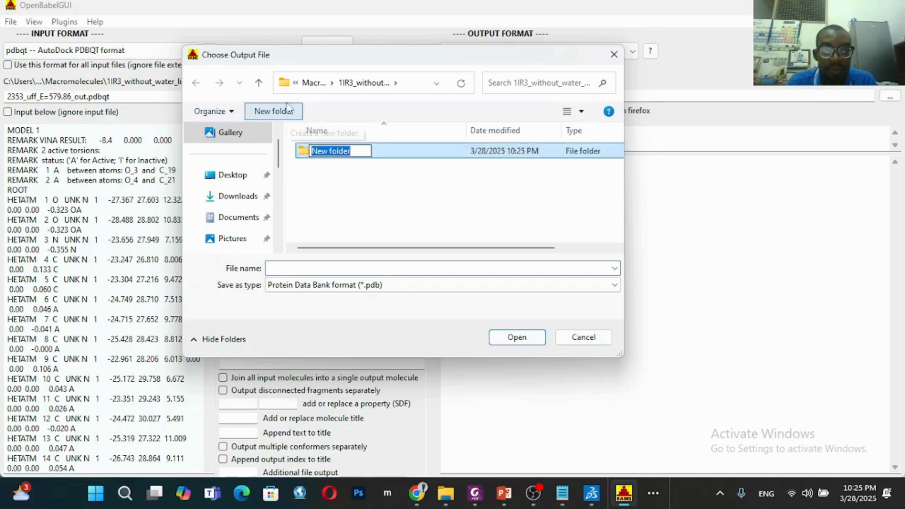
{"action": "type", "text": "P"}
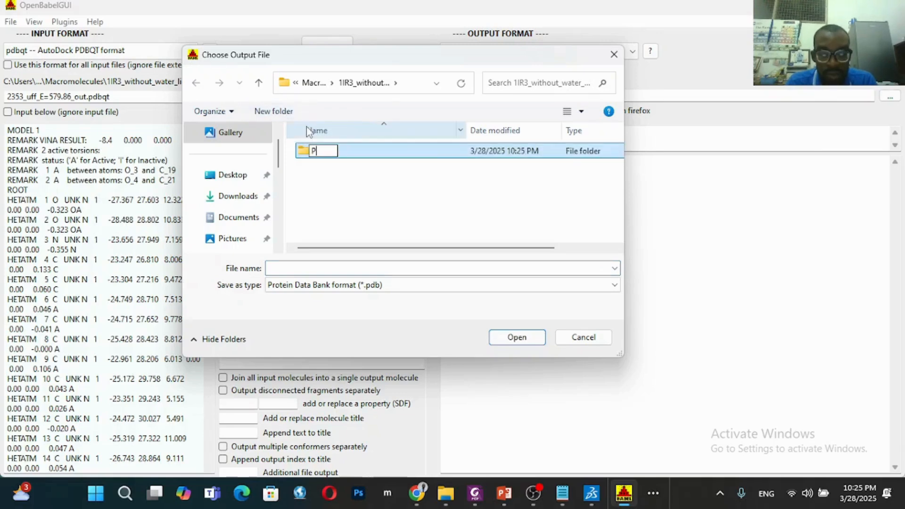
{"action": "type", "text": "DB files"}
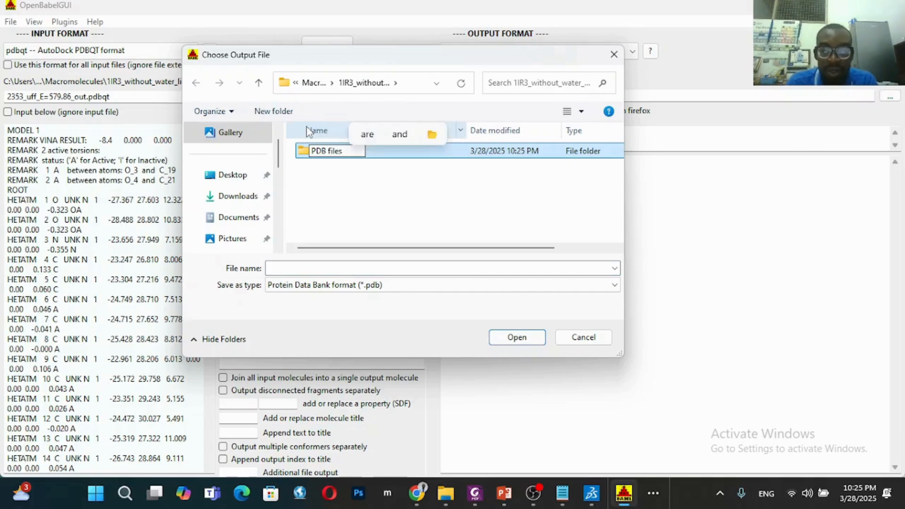
{"action": "key", "text": "Return"}
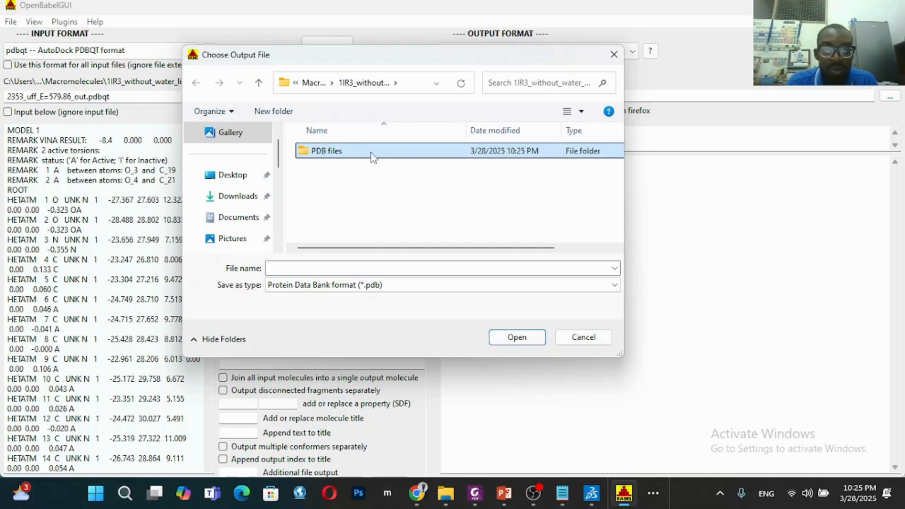
{"action": "double_click", "coordinate": [372, 156]}
Set the output file name to 2353 in Protein Data Bank format inside the PDB files folder.
{"action": "left_click", "coordinate": [356, 290]}
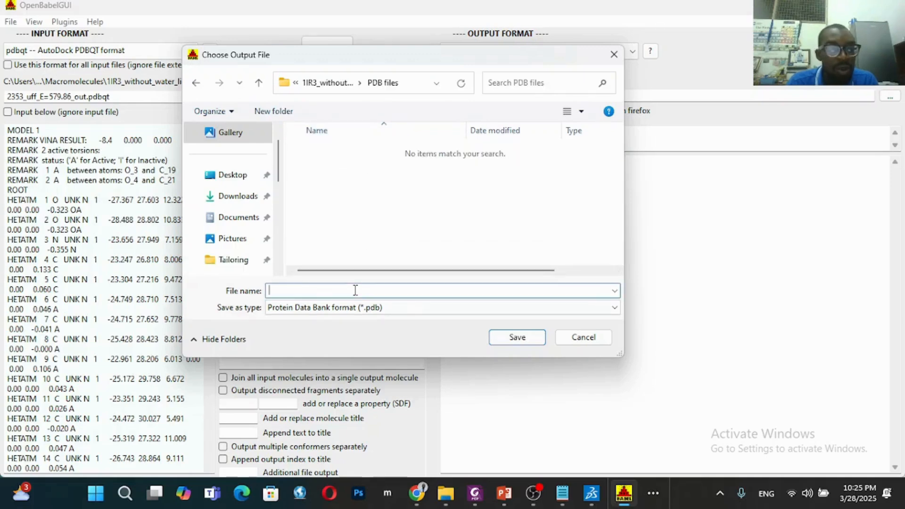
{"action": "left_click_drag", "start_coordinate": [348, 62], "coordinate": [369, 66]}
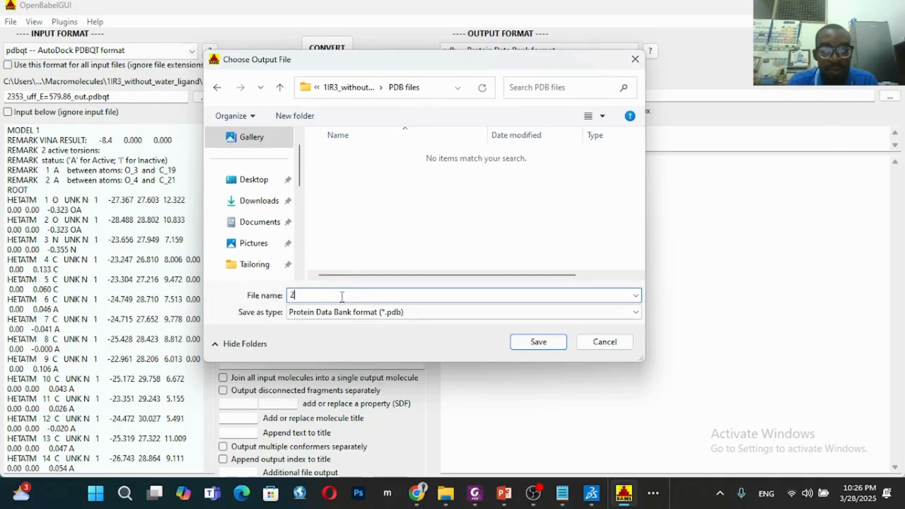
{"action": "type", "text": "2353"}
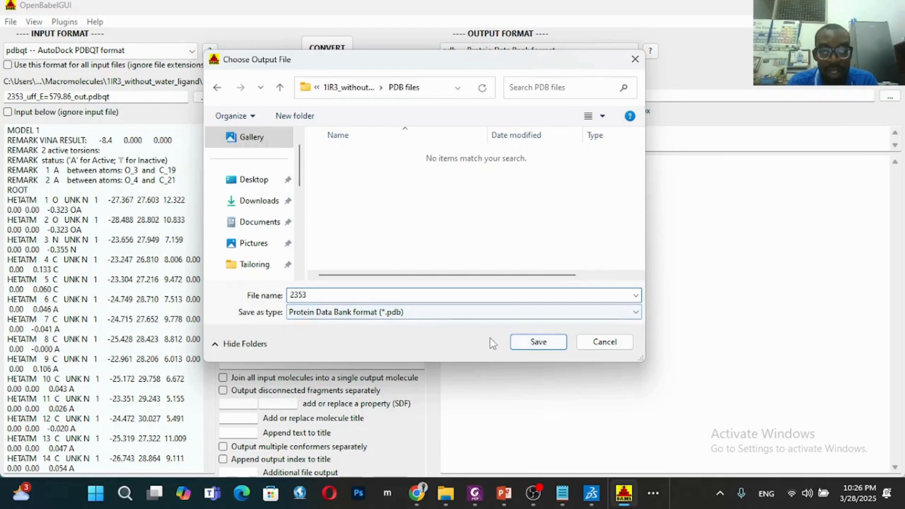
{"action": "left_click", "coordinate": [531, 342]}
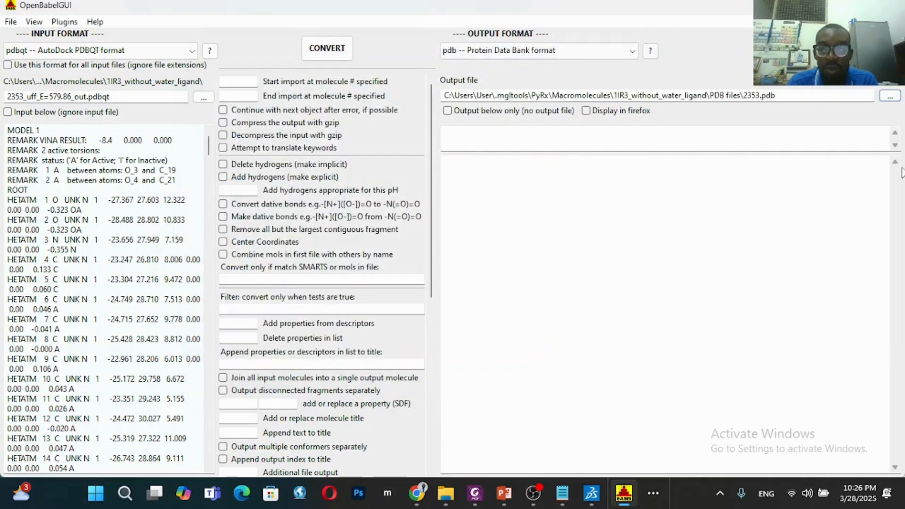
{"action": "left_click_drag", "start_coordinate": [431, 211], "coordinate": [424, 175]}
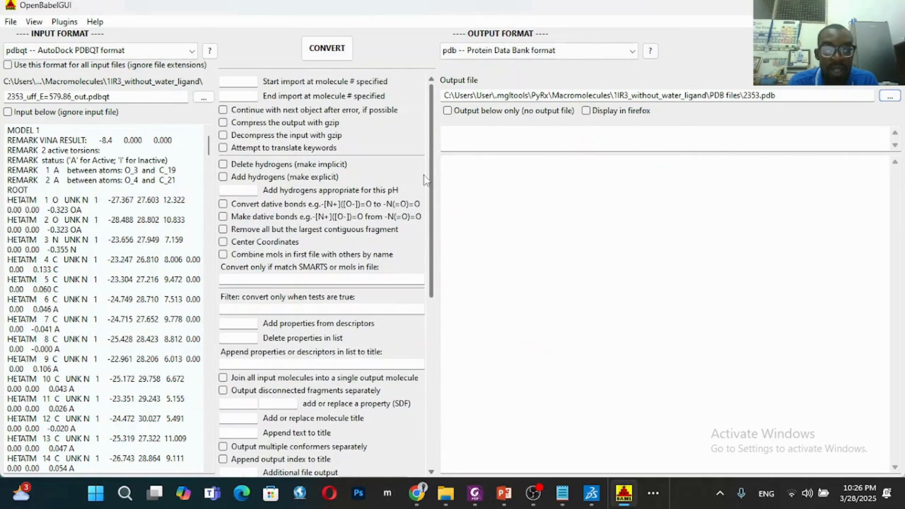
Convert the 2353 docking output to PDB and load 4091_uff_E=136.80_out.pdbqt as the new input file.
{"action": "left_click", "coordinate": [343, 50]}
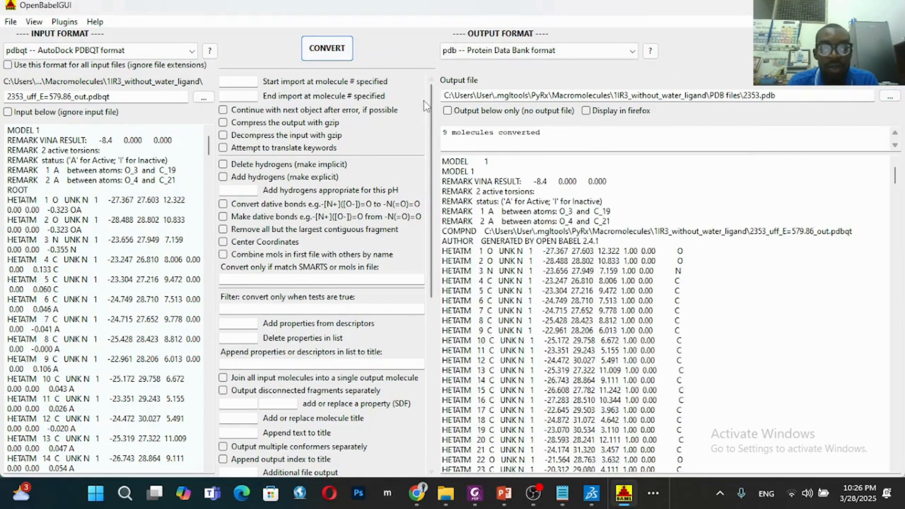
{"action": "left_click", "coordinate": [204, 97]}
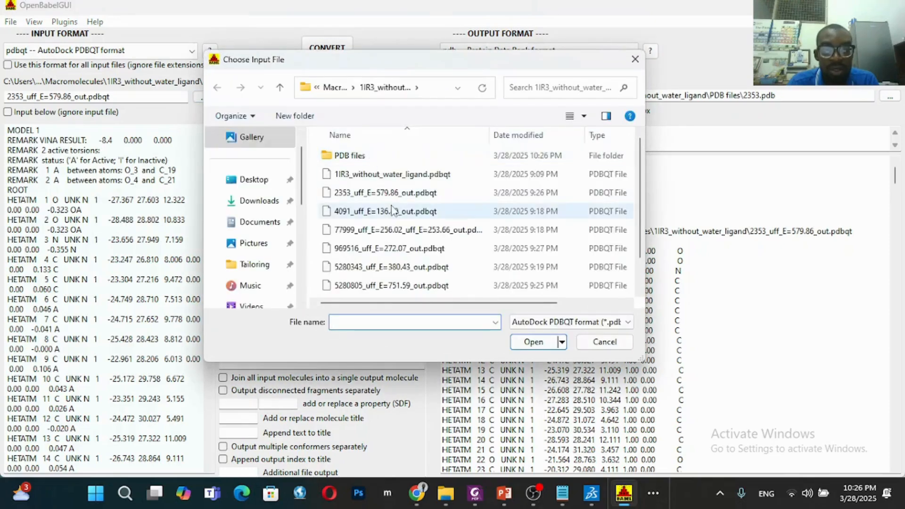
{"action": "left_click", "coordinate": [392, 211]}
{"action": "left_click", "coordinate": [533, 341]}
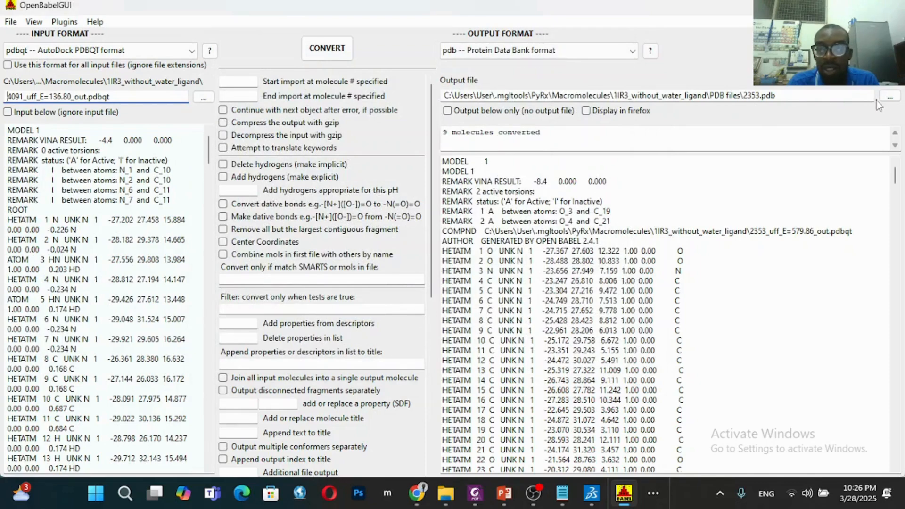
Set the output file to 4091 in Protein Data Bank format inside the PDB files folder and run the conversion.
{"action": "left_click", "coordinate": [887, 97]}
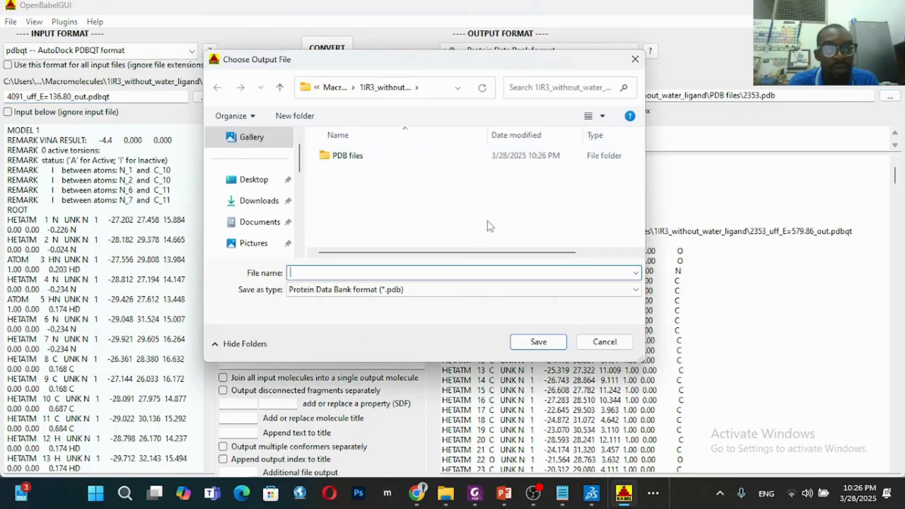
{"action": "double_click", "coordinate": [404, 159]}
{"action": "left_click", "coordinate": [372, 297]}
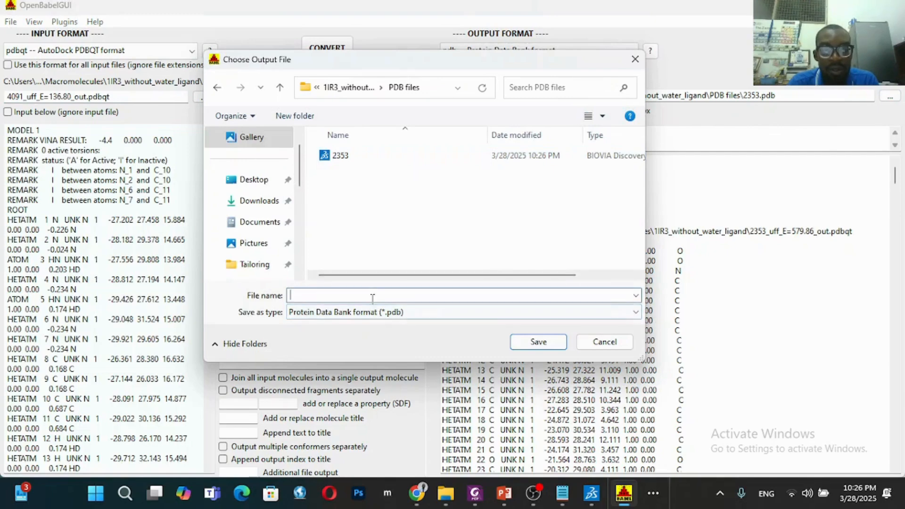
{"action": "type", "text": "4091"}
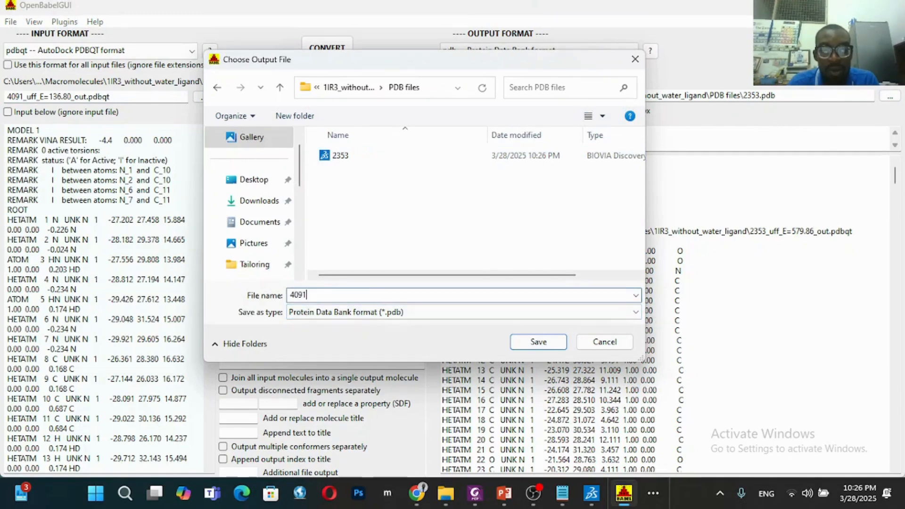
{"action": "left_click", "coordinate": [537, 342]}
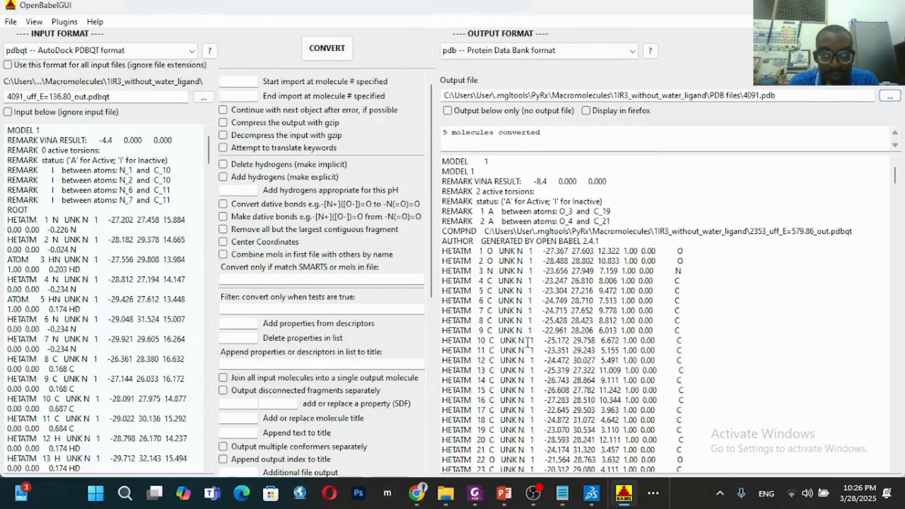
{"action": "left_click", "coordinate": [342, 55]}
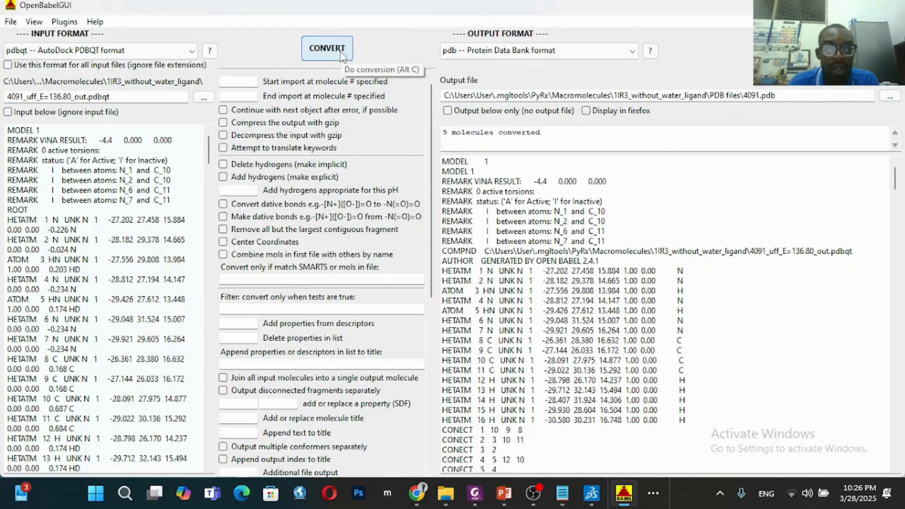
Convert 77999_uff_E=256.02_uff_E=253.66_out.pdbqt to Protein Data Bank format, saved as 77999 in the PDB files folder.
{"action": "left_click", "coordinate": [204, 98]}
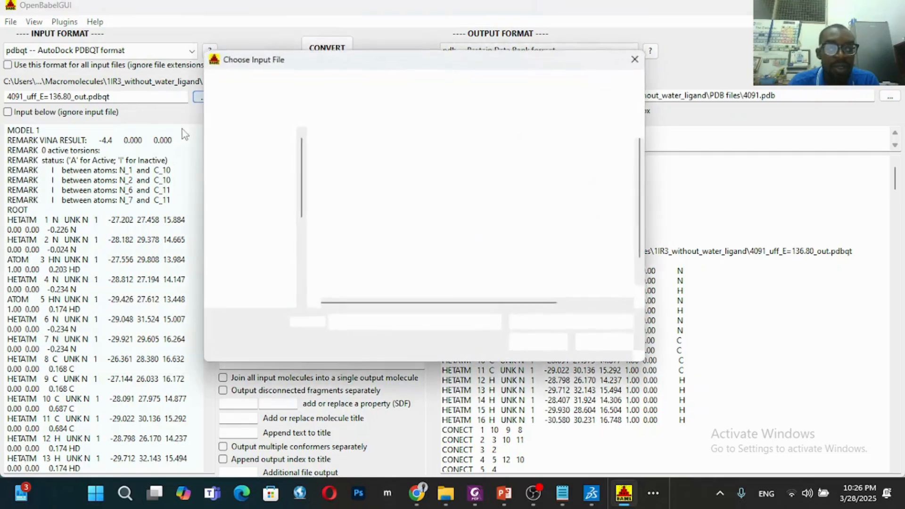
{"action": "left_click", "coordinate": [393, 231]}
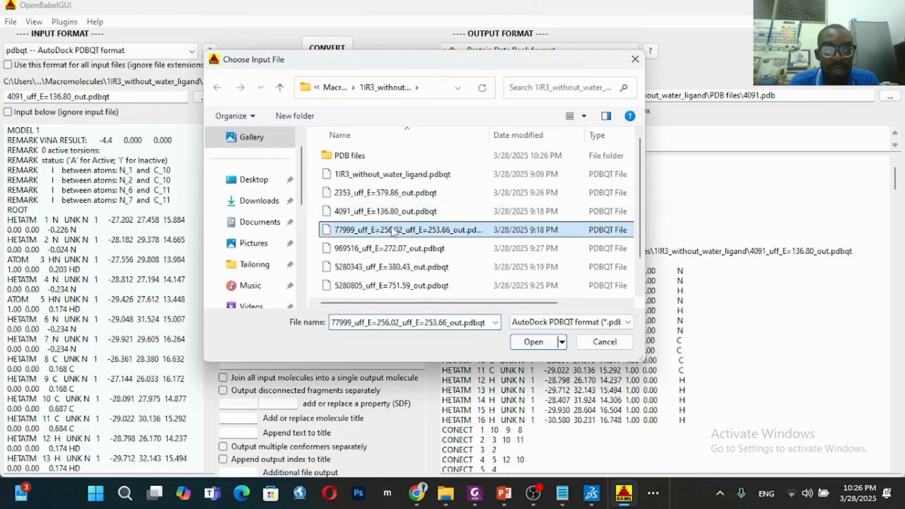
{"action": "left_click", "coordinate": [536, 343]}
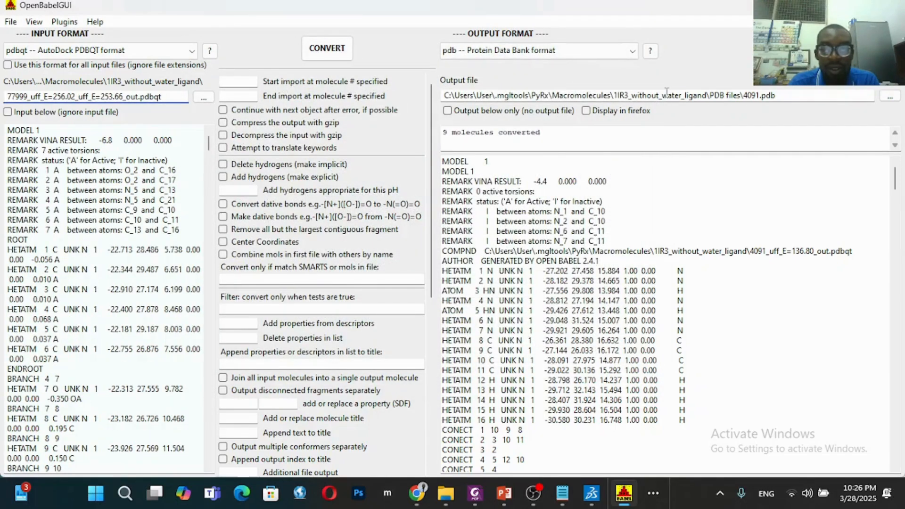
{"action": "left_click", "coordinate": [890, 96]}
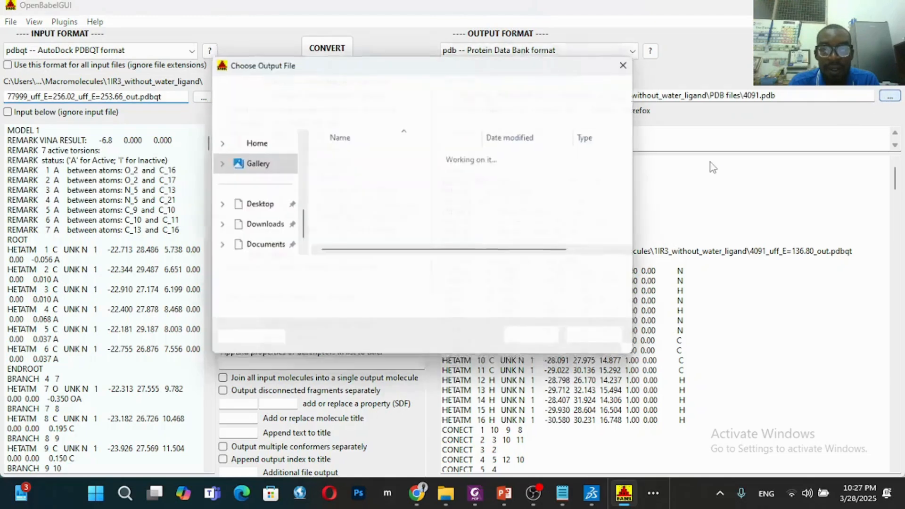
{"action": "double_click", "coordinate": [434, 158]}
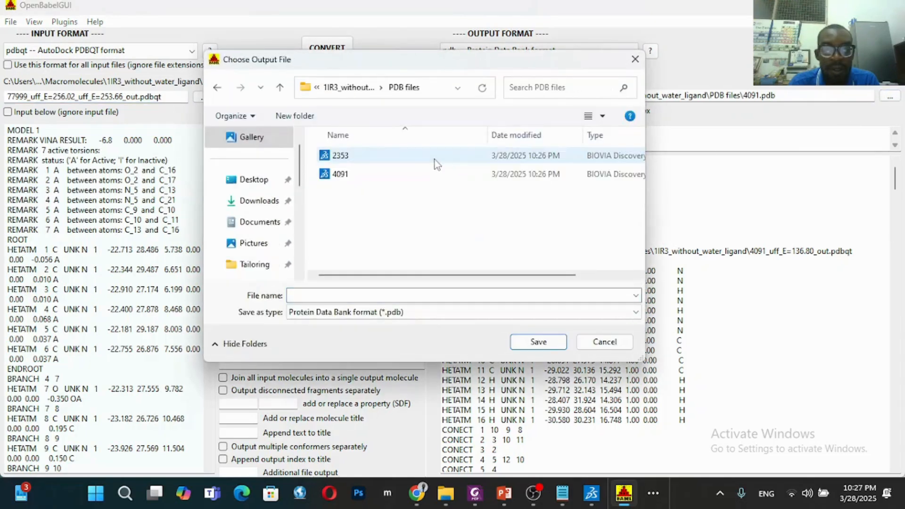
{"action": "left_click", "coordinate": [394, 295]}
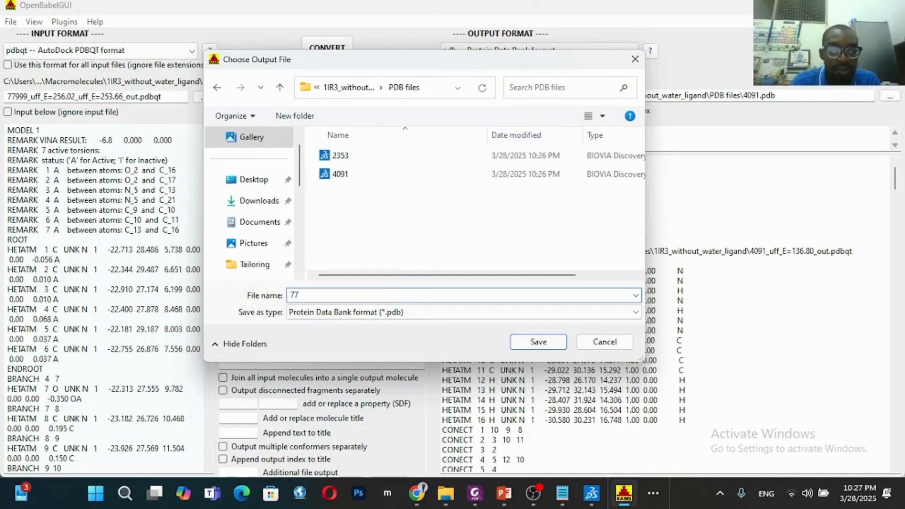
{"action": "type", "text": "77999"}
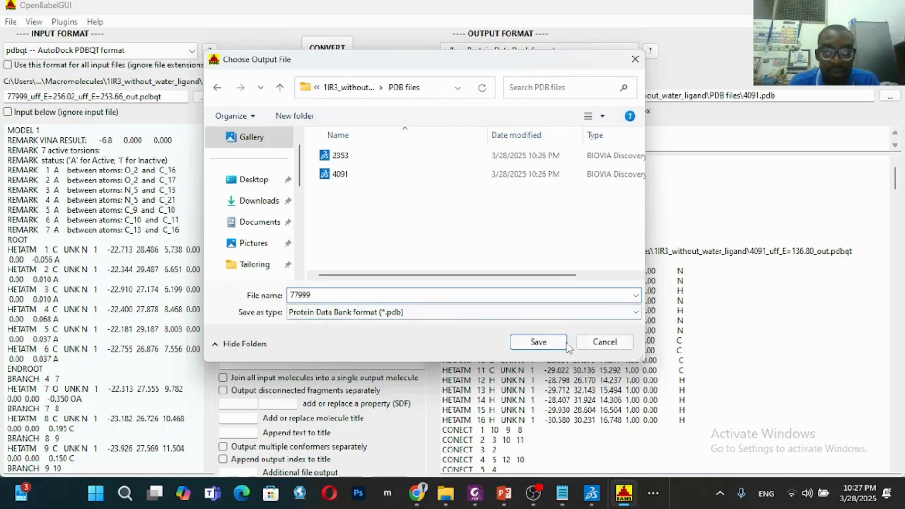
{"action": "left_click", "coordinate": [538, 341]}
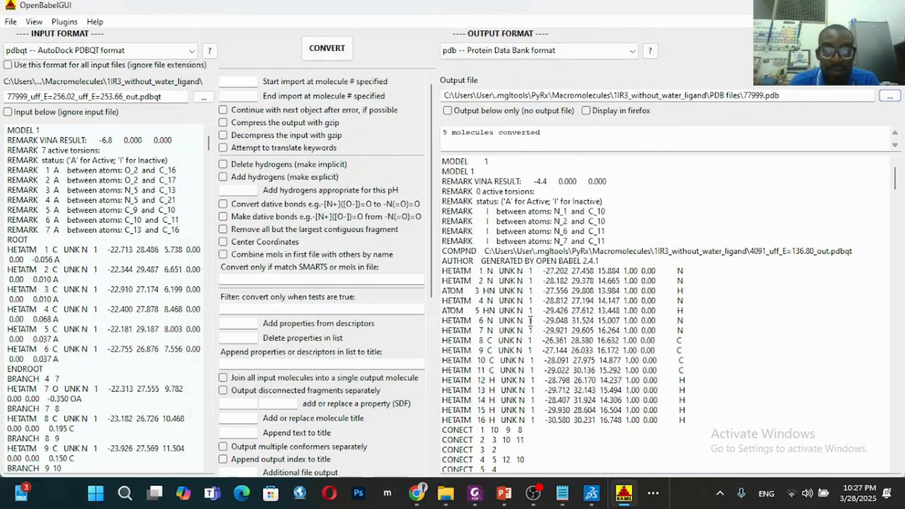
{"action": "left_click", "coordinate": [334, 49]}
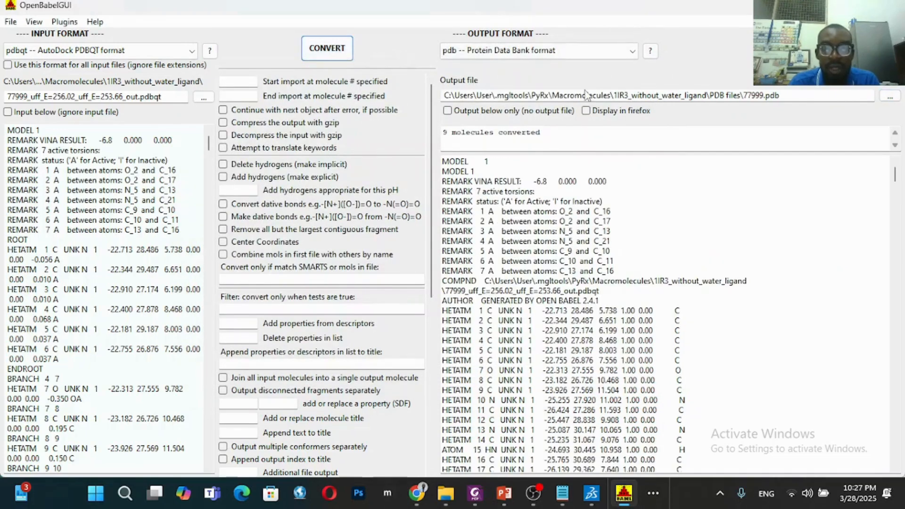
Convert 969516_uff_E=272.07_out.pdbqt to Protein Data Bank format, saved as 969516 in the PDB files folder.
{"action": "left_click", "coordinate": [204, 98]}
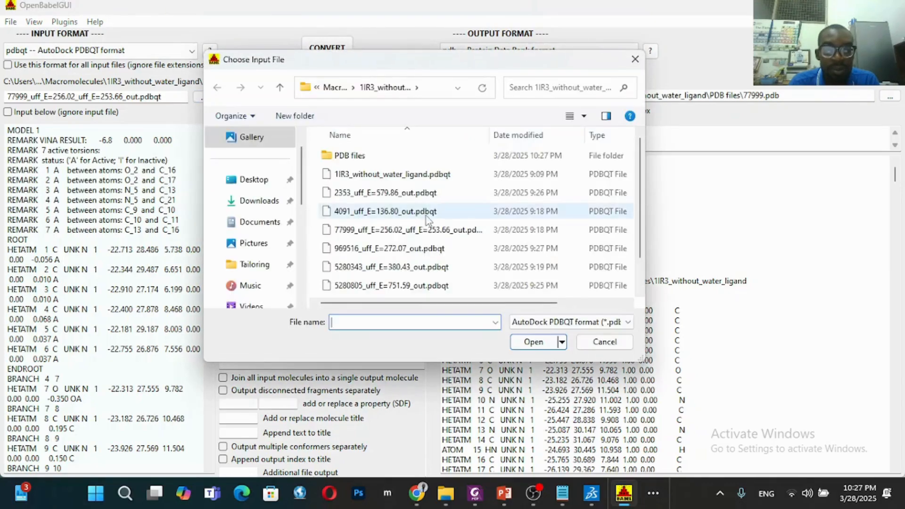
{"action": "left_click", "coordinate": [427, 248]}
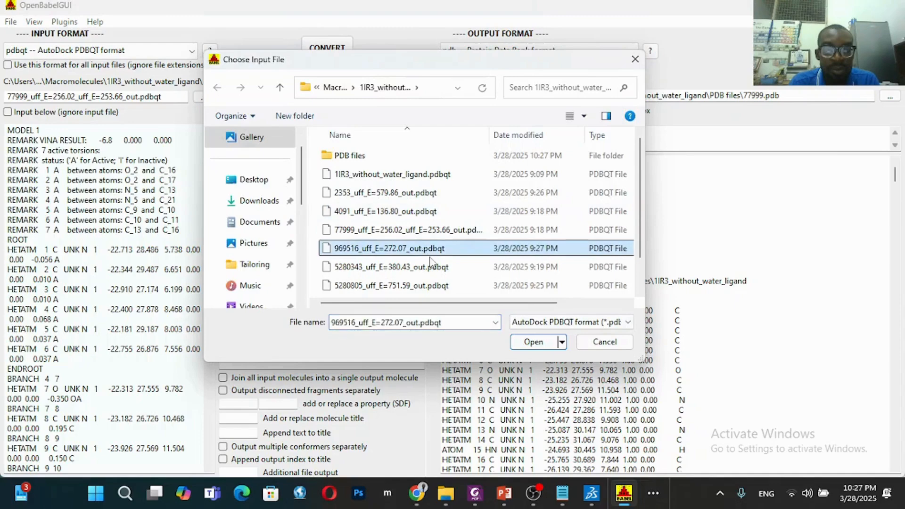
{"action": "left_click", "coordinate": [534, 343]}
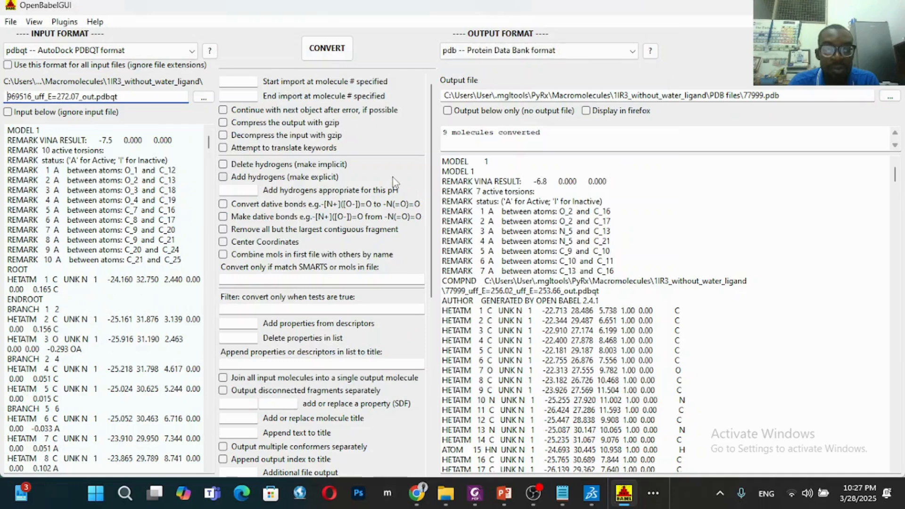
{"action": "left_click", "coordinate": [888, 97]}
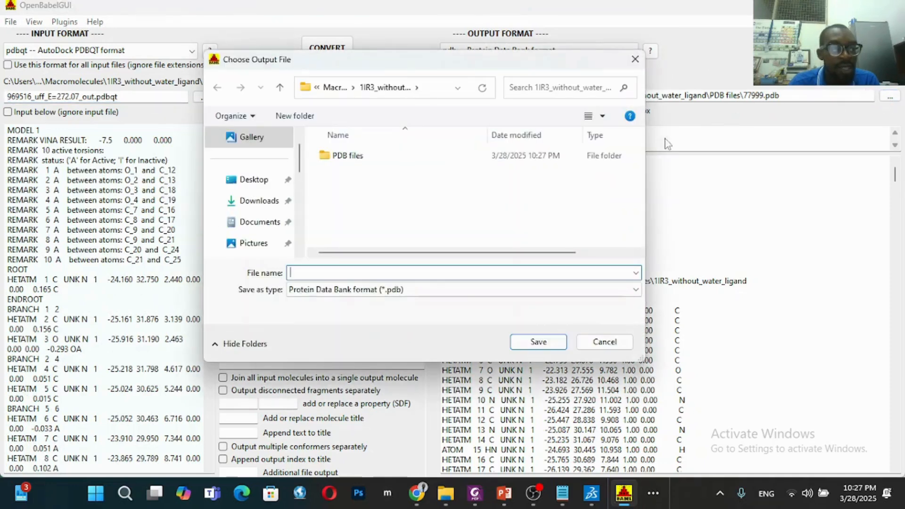
{"action": "double_click", "coordinate": [388, 160]}
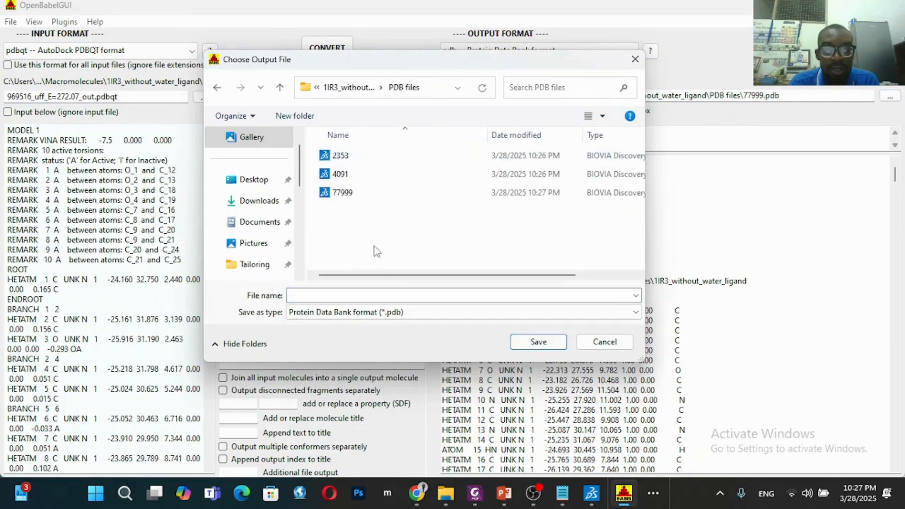
{"action": "left_click", "coordinate": [380, 294]}
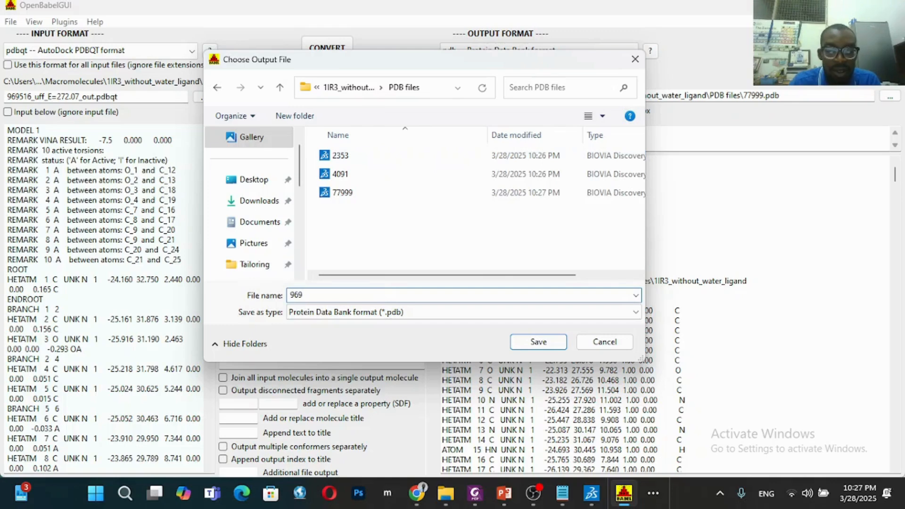
{"action": "type", "text": "969516"}
{"action": "left_click", "coordinate": [543, 344]}
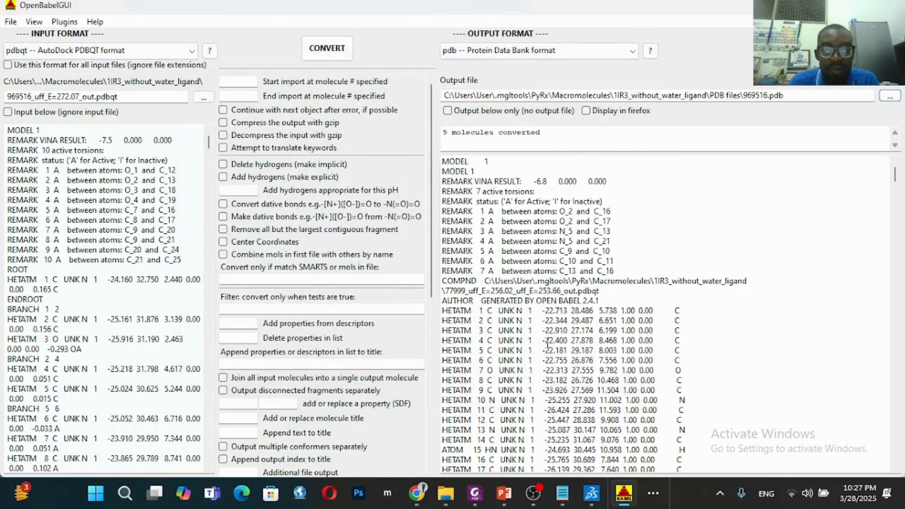
{"action": "left_click", "coordinate": [341, 56]}
Convert 5280343_uff_E=380.43_out.pdbqt to Protein Data Bank format, saved as 5280343 in the PDB files folder.
{"action": "left_click", "coordinate": [204, 98]}
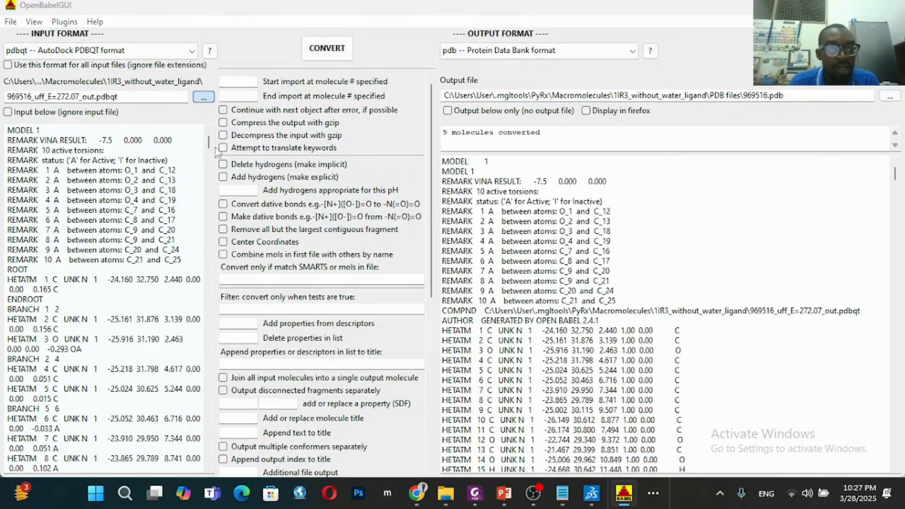
{"action": "left_click", "coordinate": [447, 272]}
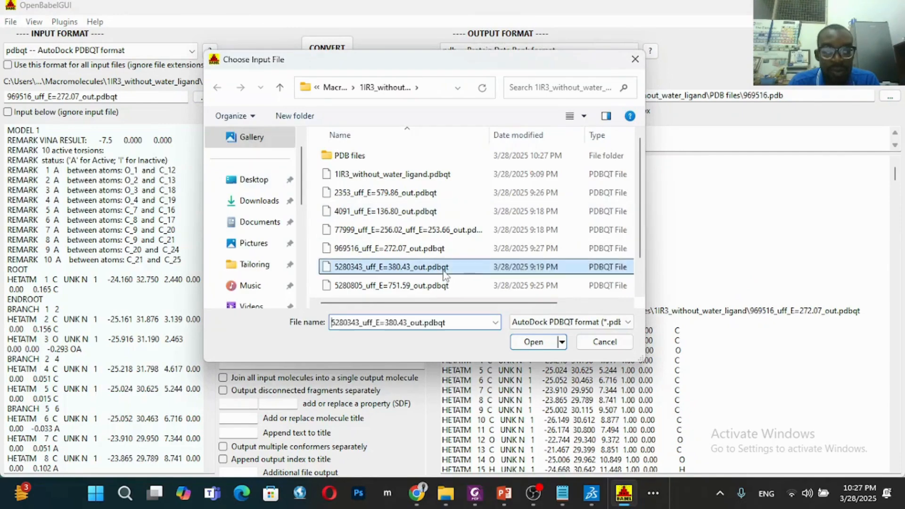
{"action": "left_click", "coordinate": [529, 347]}
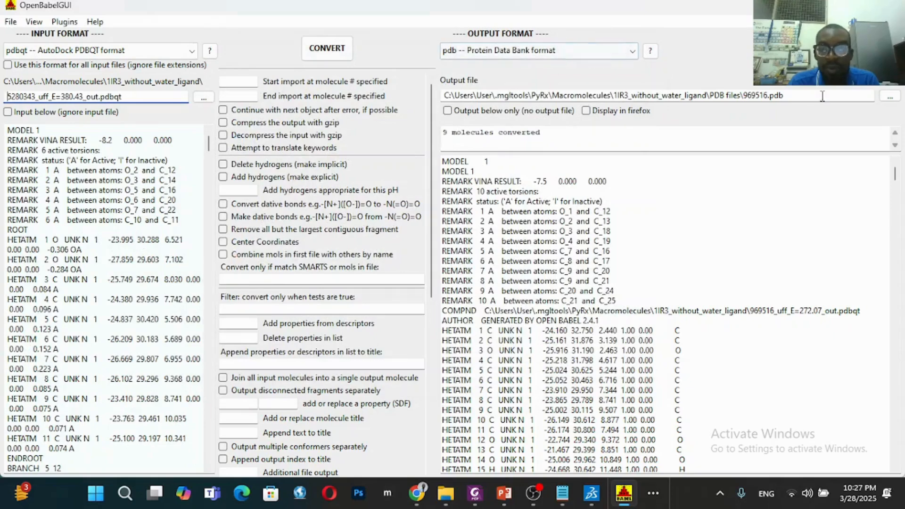
{"action": "left_click", "coordinate": [886, 96]}
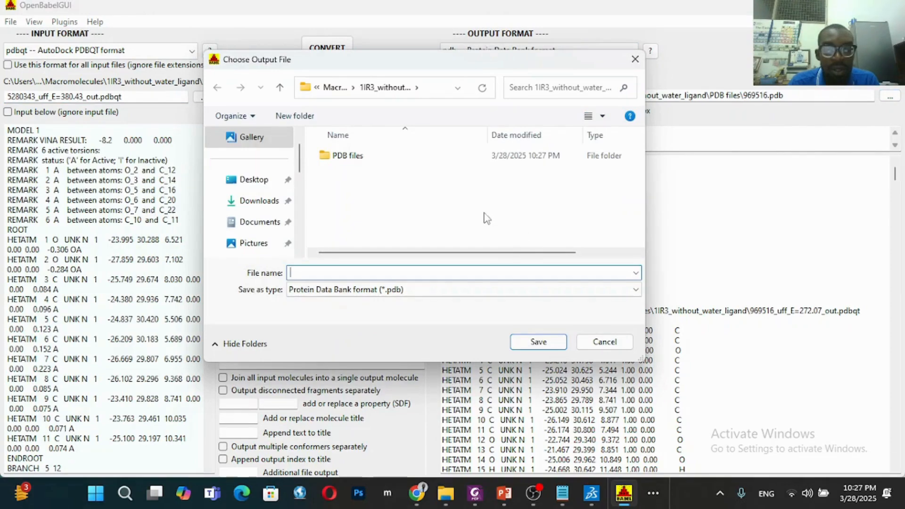
{"action": "double_click", "coordinate": [347, 156]}
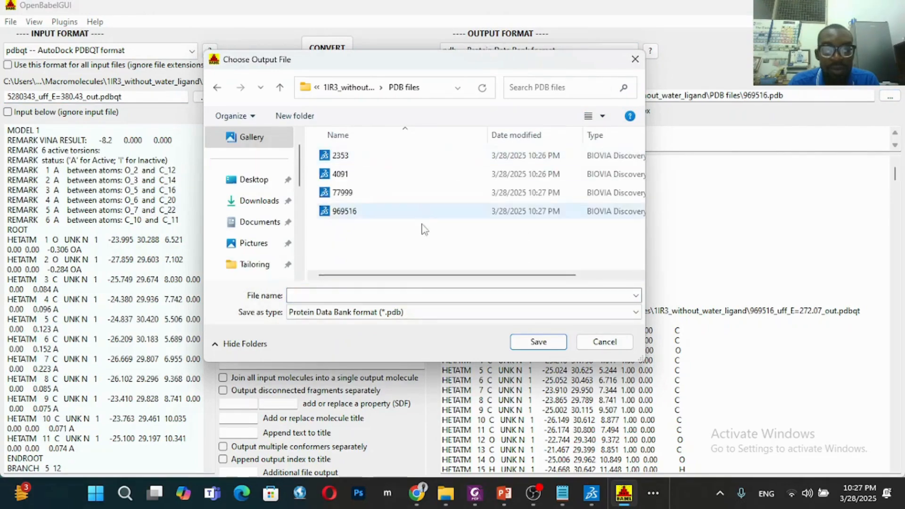
{"action": "left_click", "coordinate": [410, 294]}
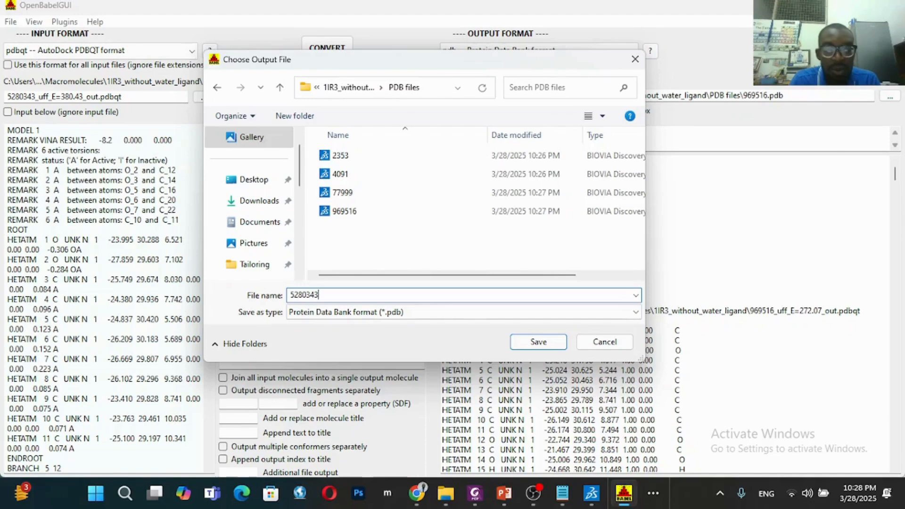
{"action": "left_click", "coordinate": [532, 347]}
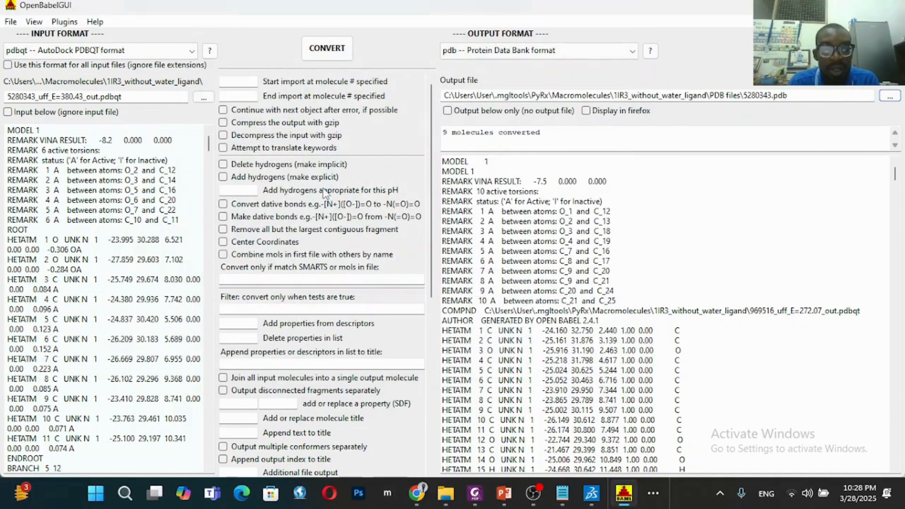
{"action": "left_click", "coordinate": [326, 48]}
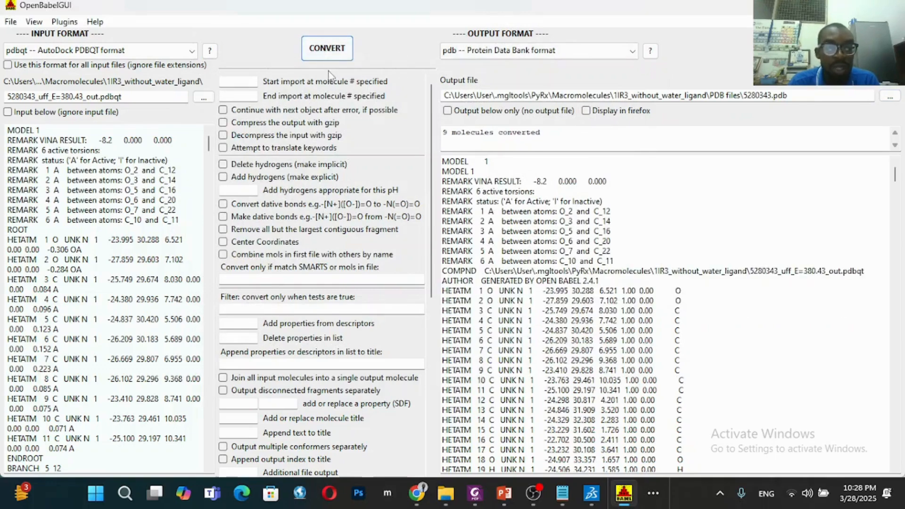
Convert 5280805_uff_E=751.59_out.pdbqt to Protein Data Bank format, saved as 5280805 in the PDB files folder.
{"action": "left_click", "coordinate": [203, 98]}
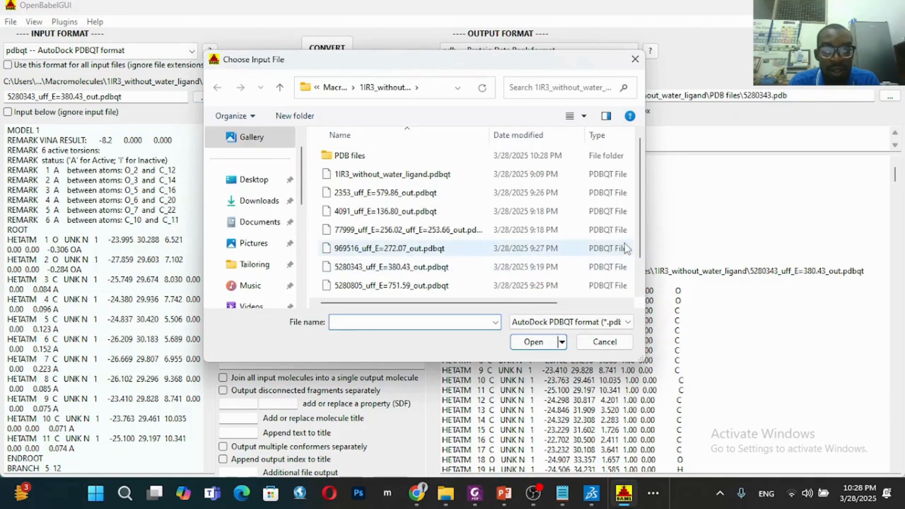
{"action": "left_click_drag", "start_coordinate": [640, 246], "coordinate": [645, 273]}
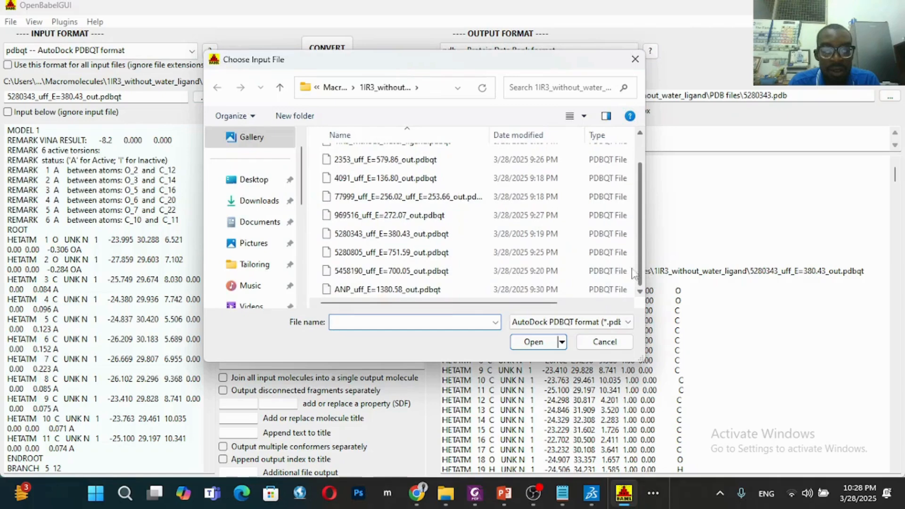
{"action": "left_click", "coordinate": [485, 252]}
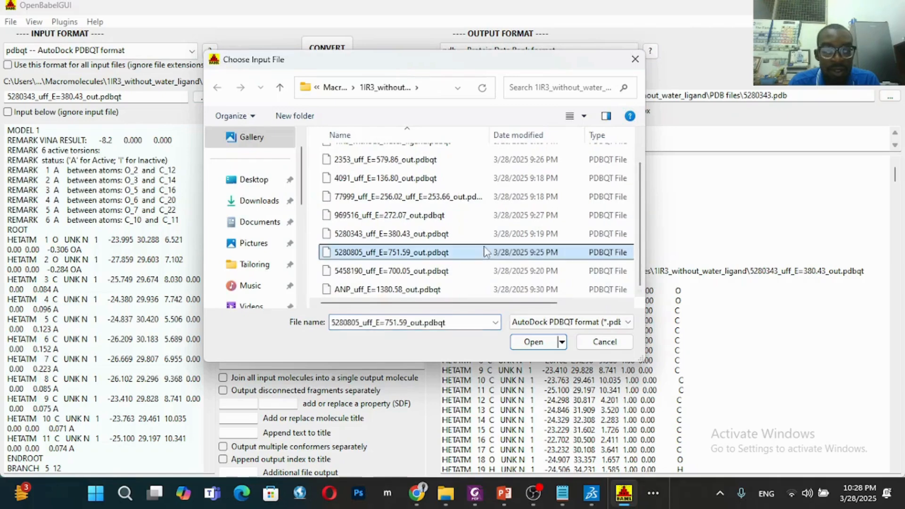
{"action": "left_click", "coordinate": [533, 343]}
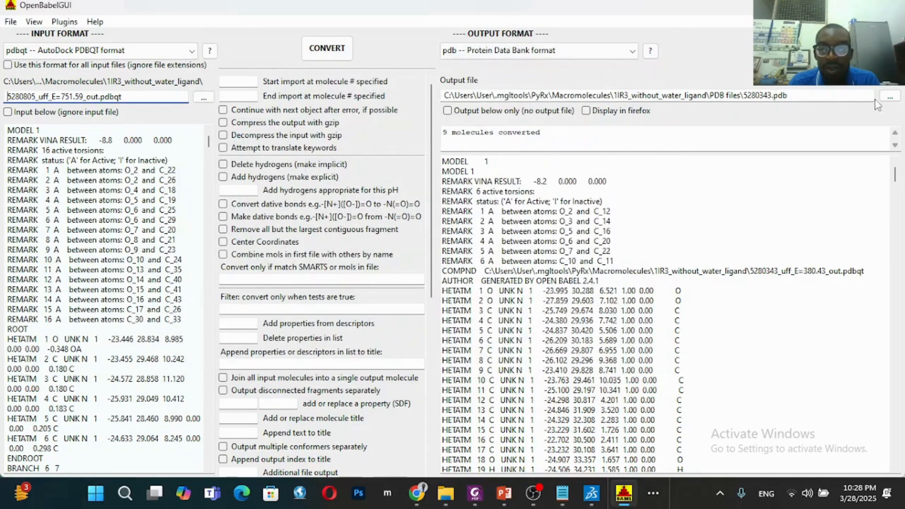
{"action": "left_click", "coordinate": [890, 97]}
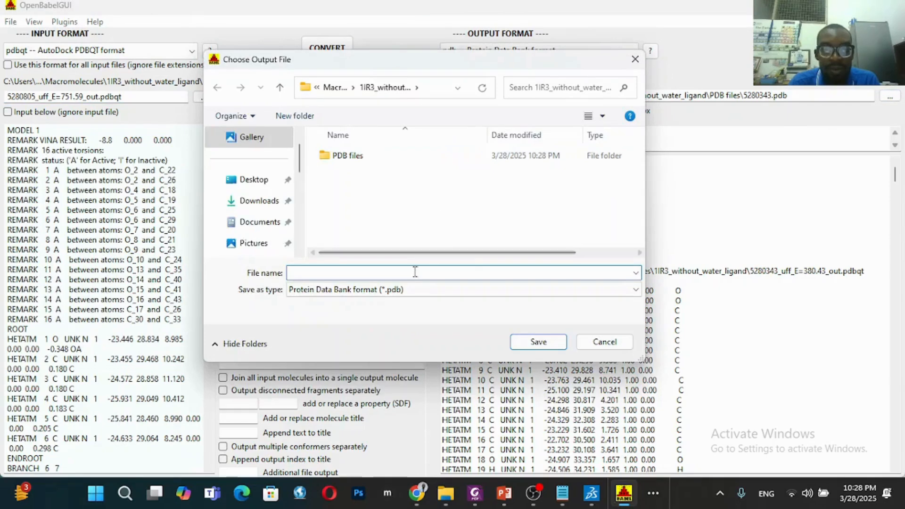
{"action": "left_click", "coordinate": [380, 161]}
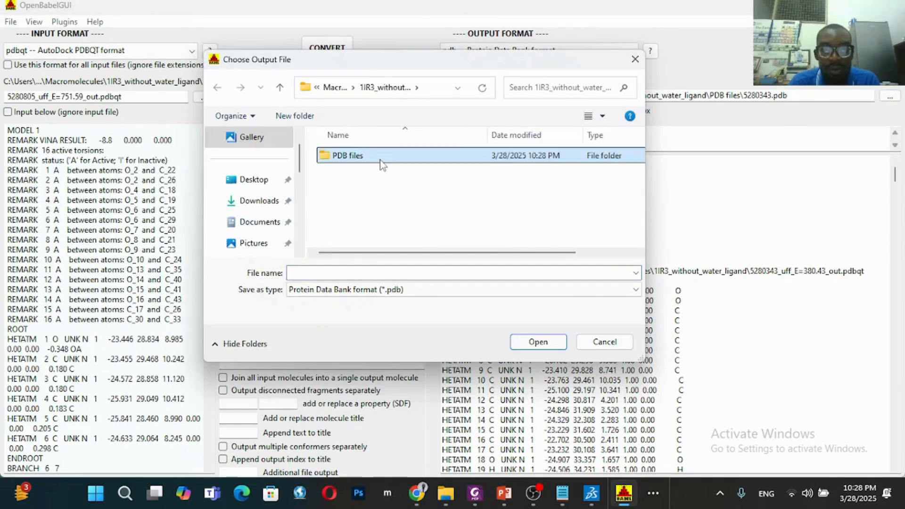
{"action": "double_click", "coordinate": [380, 158]}
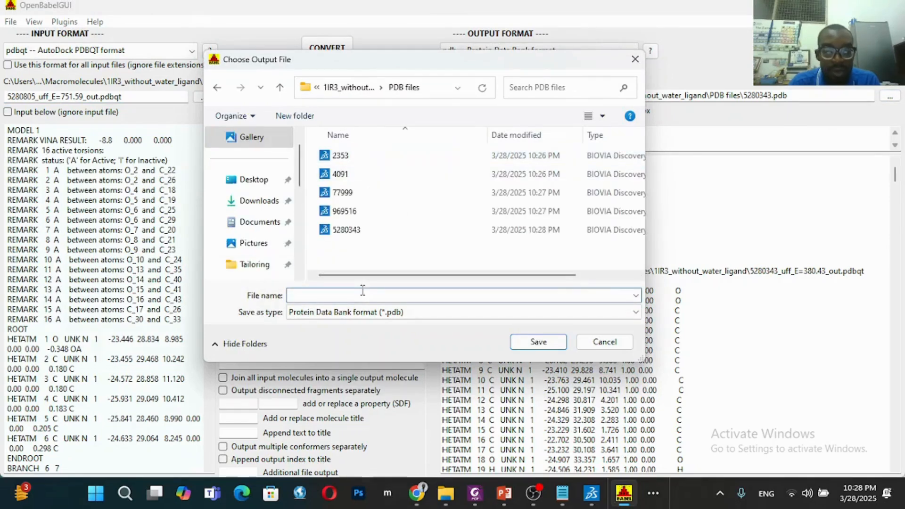
{"action": "type", "text": "5"}
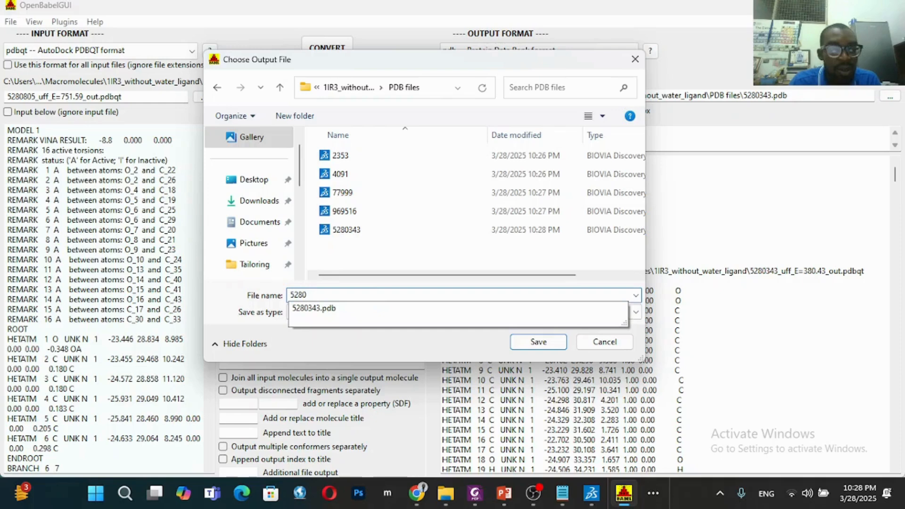
{"action": "type", "text": "280"}
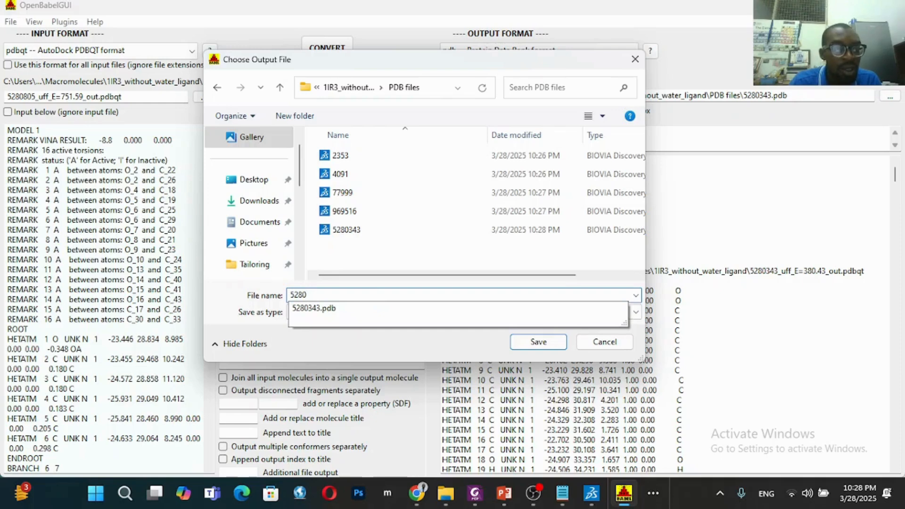
{"action": "type", "text": "805"}
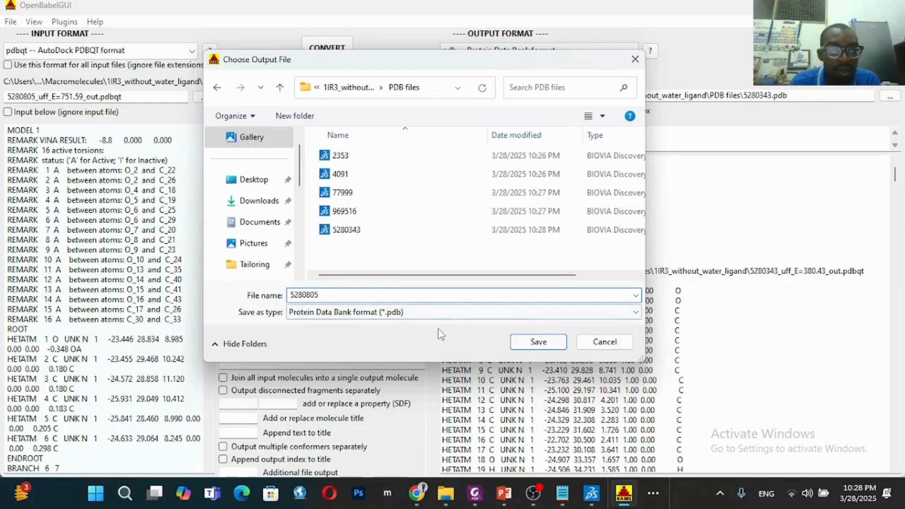
{"action": "left_click", "coordinate": [539, 342]}
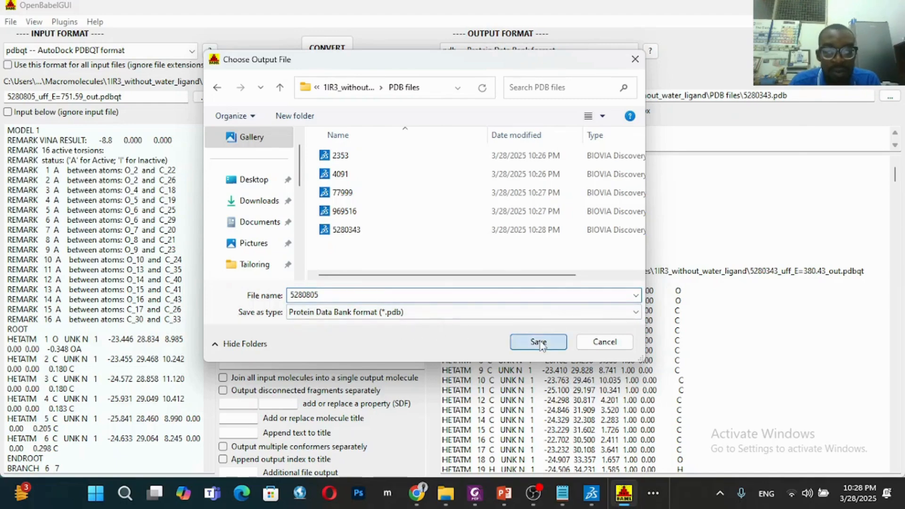
{"action": "left_click", "coordinate": [327, 49]}
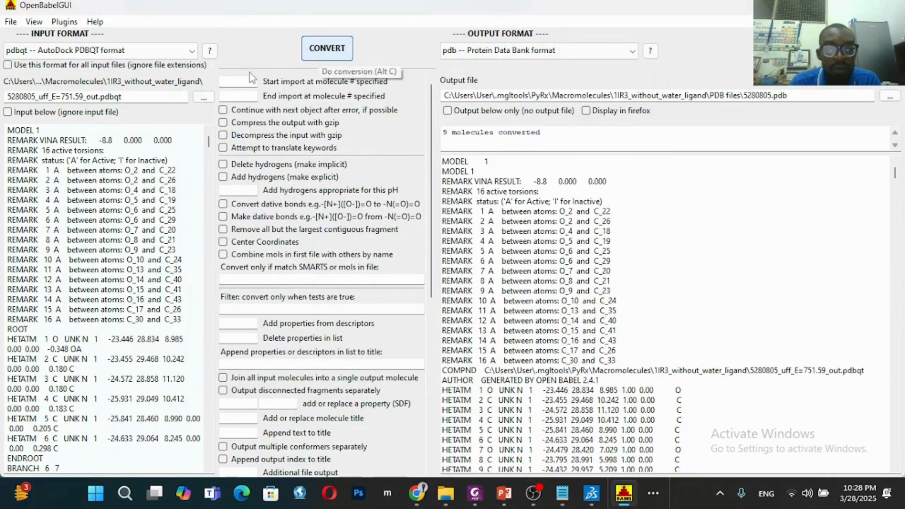
Convert 5458190_uff_E=700.05_out.pdbqt to Protein Data Bank format, saved as 5458190 in the PDB files folder.
{"action": "left_click", "coordinate": [203, 97]}
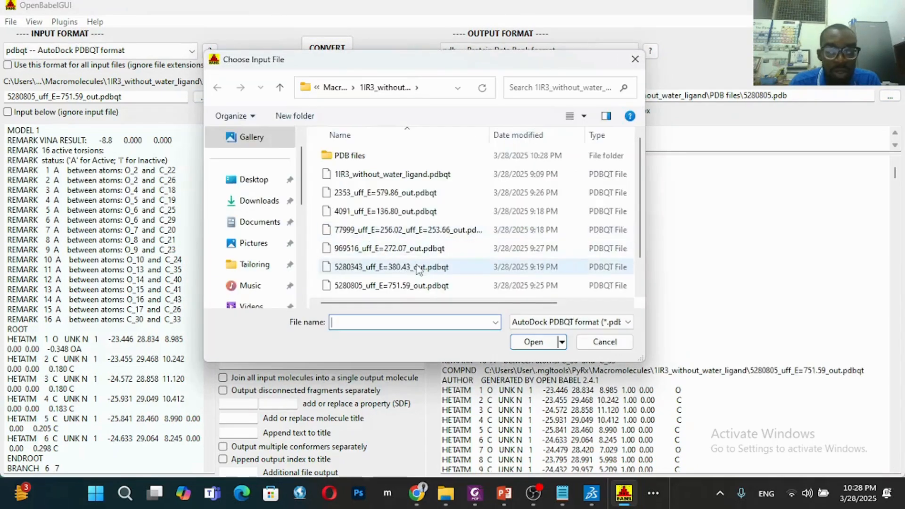
{"action": "left_click_drag", "start_coordinate": [641, 227], "coordinate": [644, 253]}
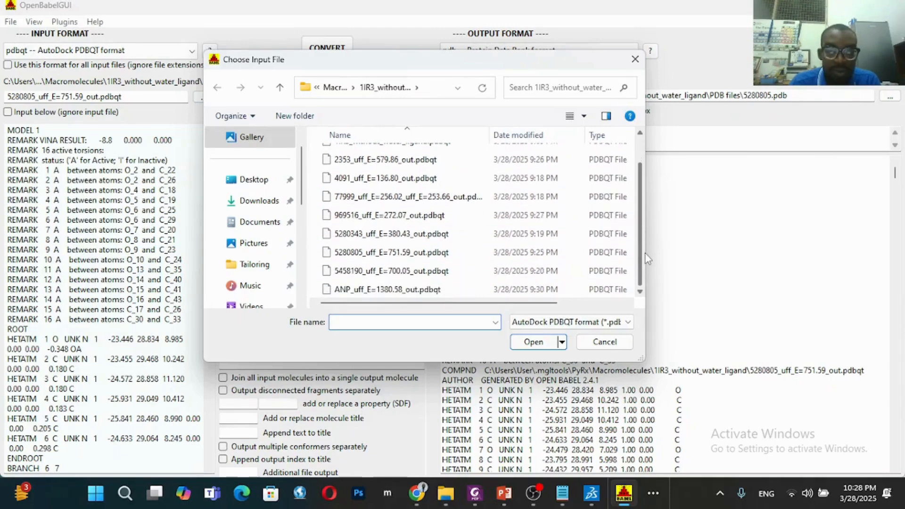
{"action": "left_click", "coordinate": [476, 272]}
{"action": "left_click", "coordinate": [531, 341]}
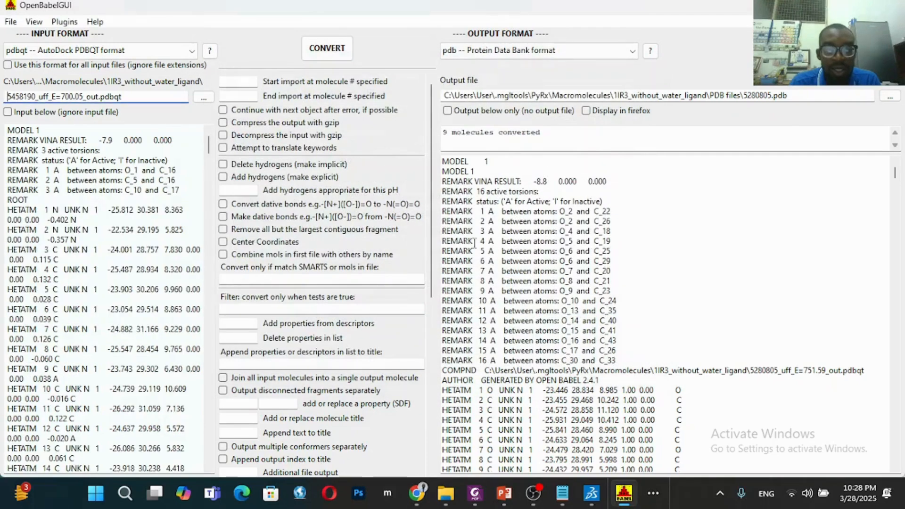
{"action": "left_click", "coordinate": [889, 97]}
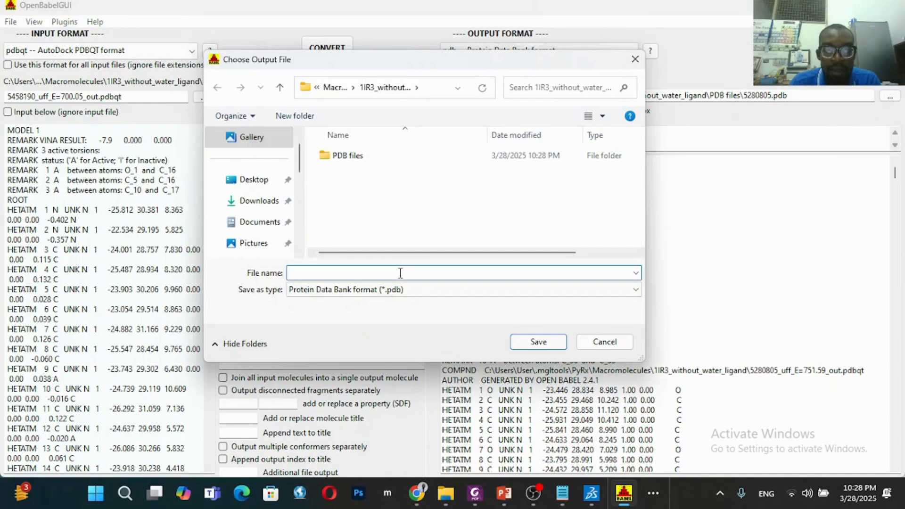
{"action": "type", "text": "545"}
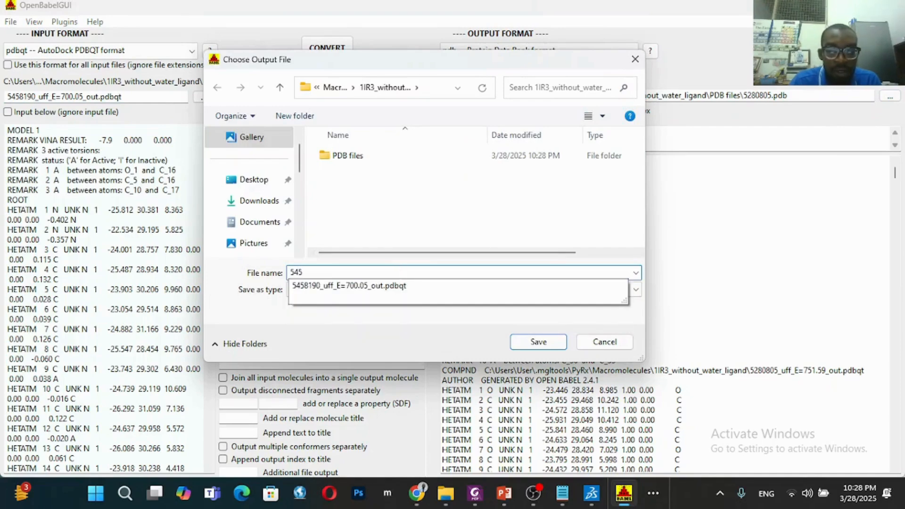
{"action": "type", "text": "8190"}
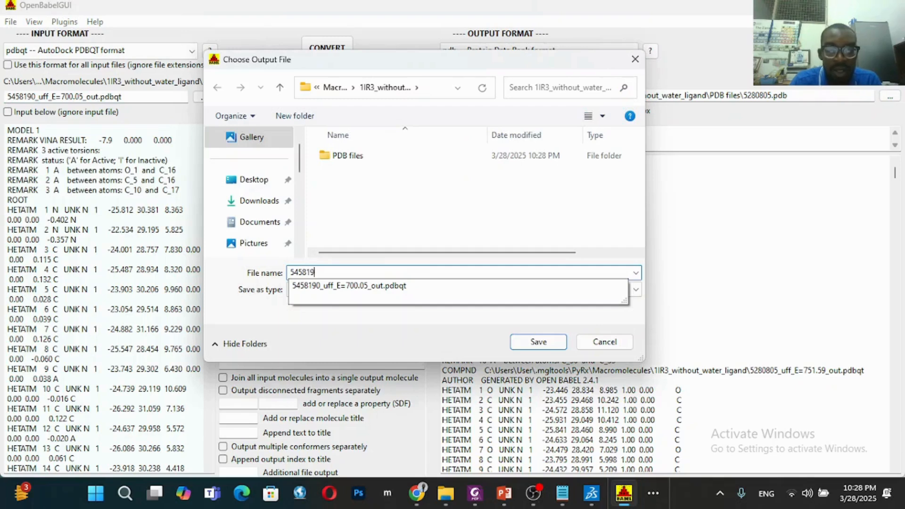
{"action": "left_click", "coordinate": [376, 155]}
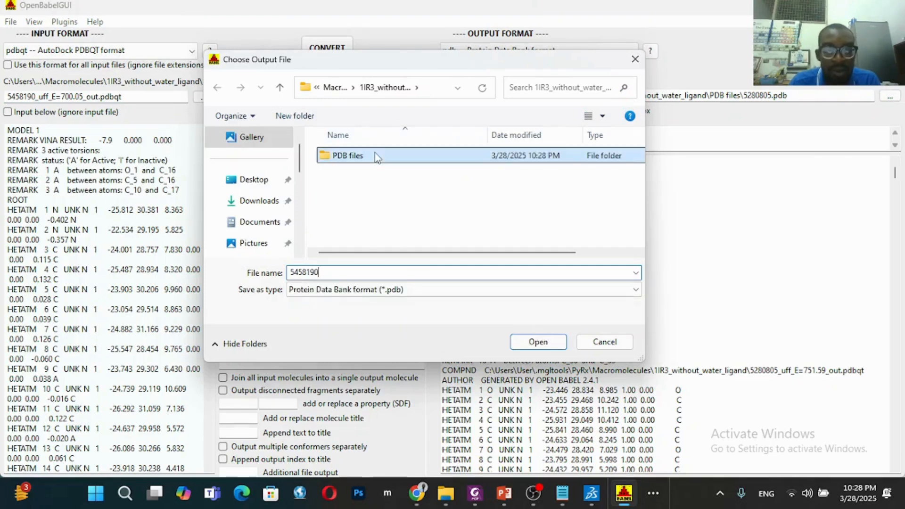
{"action": "double_click", "coordinate": [376, 156]}
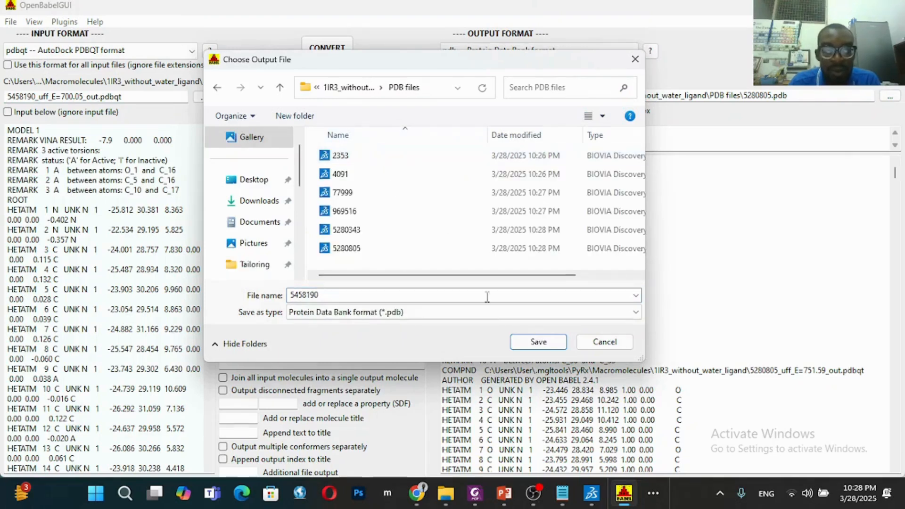
{"action": "left_click", "coordinate": [542, 346]}
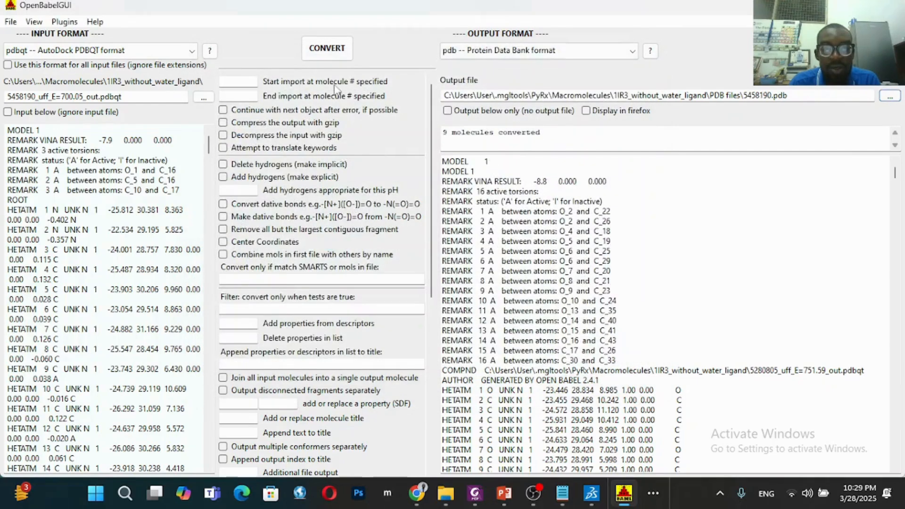
{"action": "left_click", "coordinate": [327, 53]}
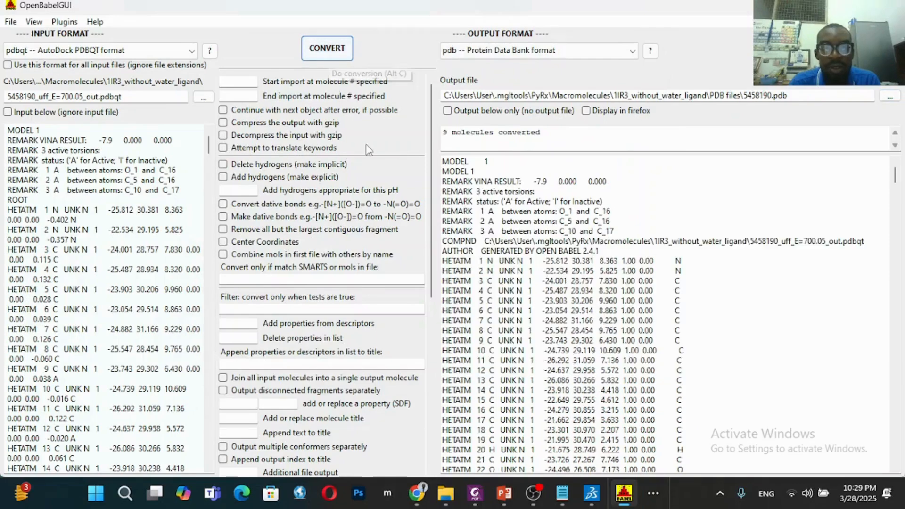
Convert ANP_uff_E=1380.58_out.pdbqt to Protein Data Bank format, saved as ANP in the PDB files folder.
{"action": "left_click", "coordinate": [197, 98]}
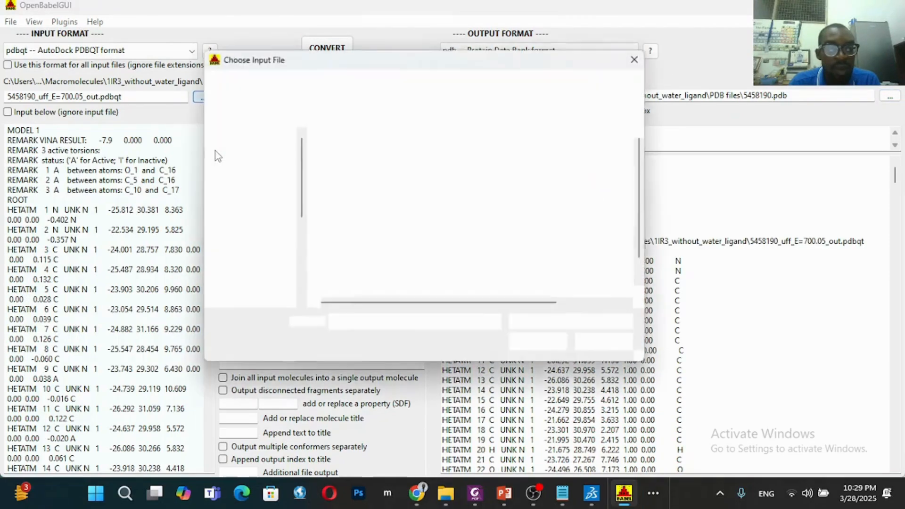
{"action": "scroll", "coordinate": [639, 271], "scroll_direction": "down", "scroll_amount": 1}
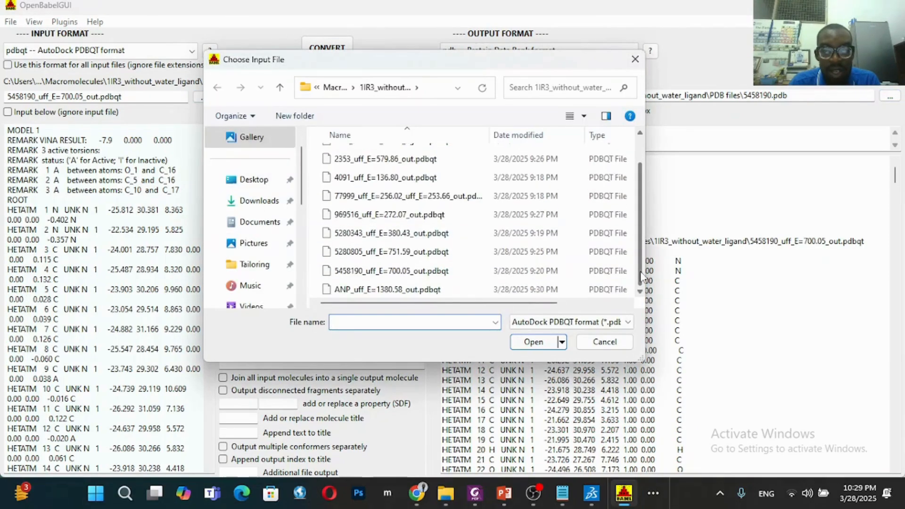
{"action": "left_click", "coordinate": [471, 291]}
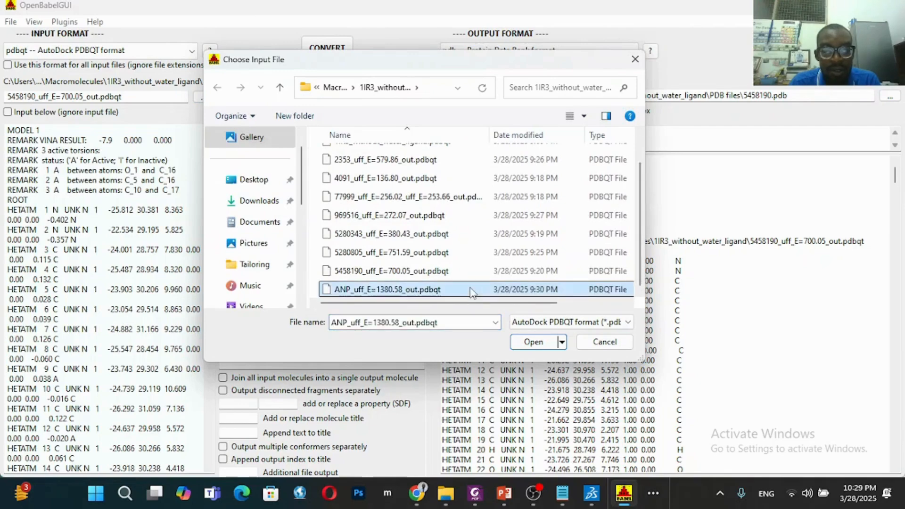
{"action": "left_click", "coordinate": [528, 343]}
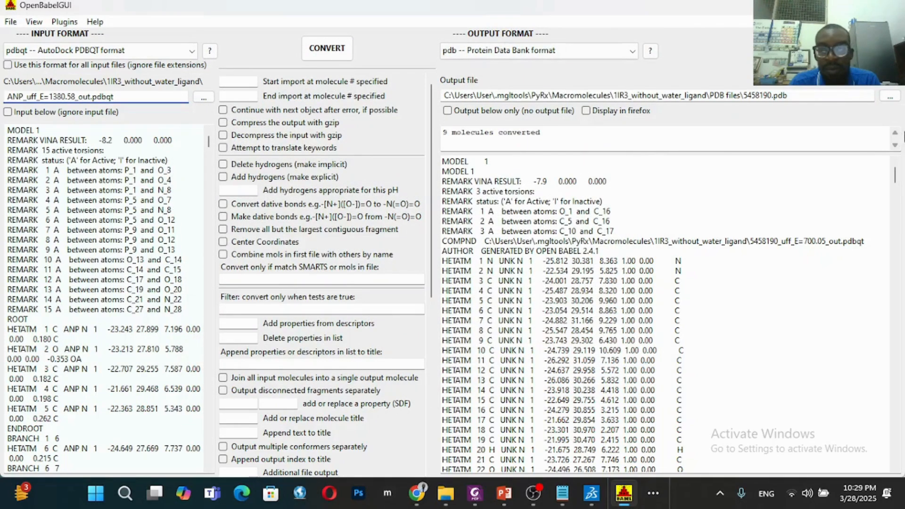
{"action": "left_click", "coordinate": [890, 96]}
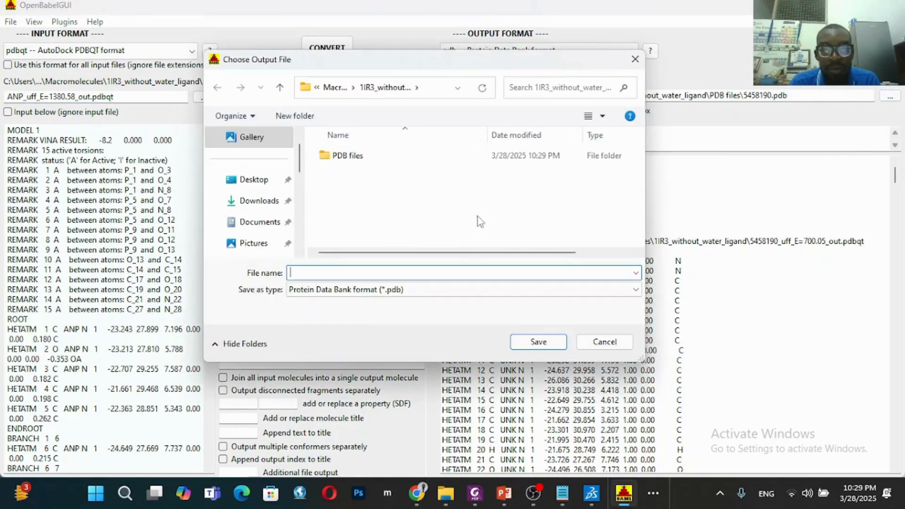
{"action": "double_click", "coordinate": [415, 155]}
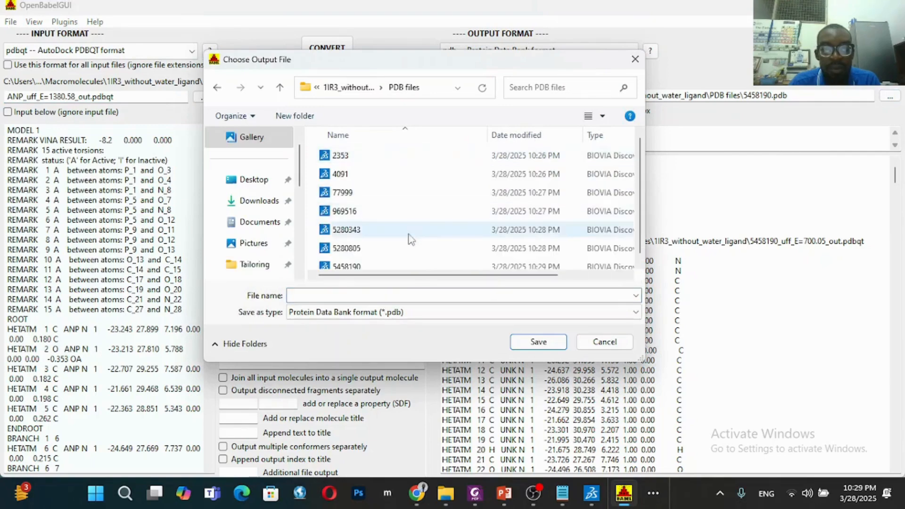
{"action": "left_click", "coordinate": [413, 295]}
{"action": "type", "text": "A"}
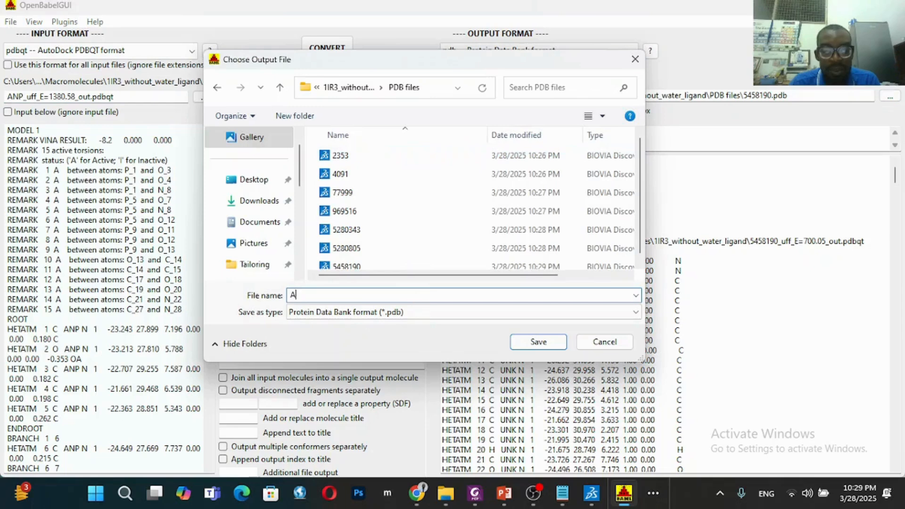
{"action": "type", "text": "NP"}
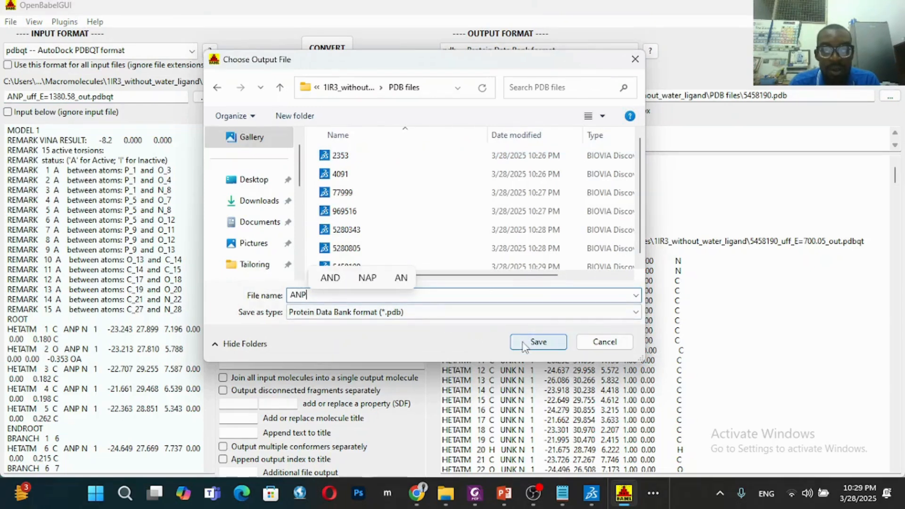
{"action": "left_click", "coordinate": [537, 342]}
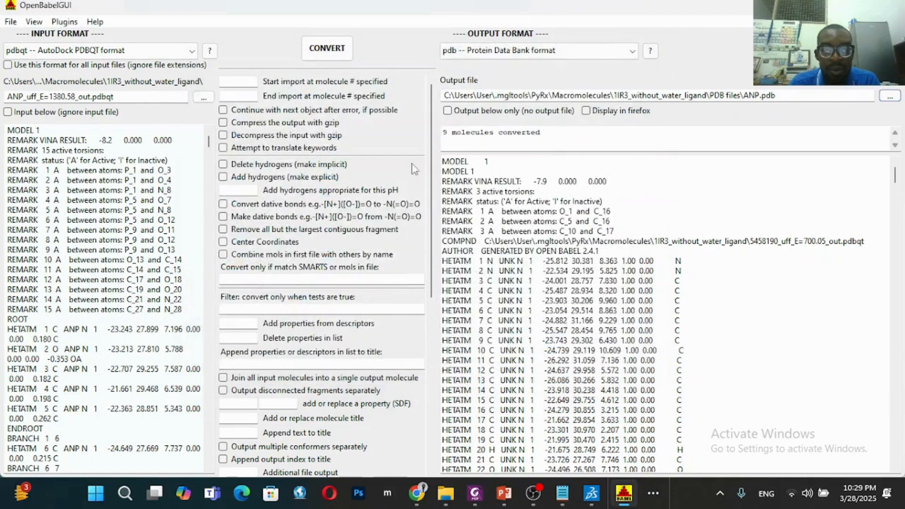
{"action": "left_click", "coordinate": [330, 52]}
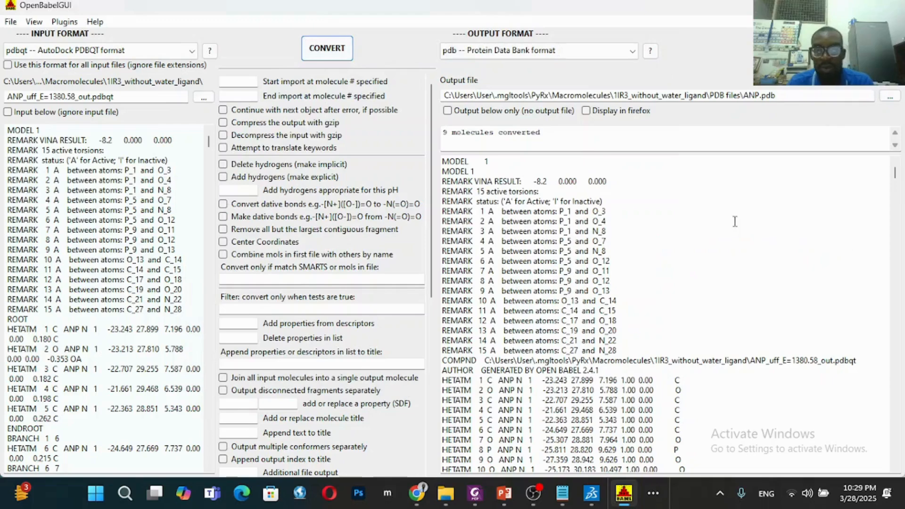
Switch to Discovery Studio Visualizer and start inserting a file into the molecule window containing the 1IR3 receptor.
{"action": "left_click", "coordinate": [829, 6]}
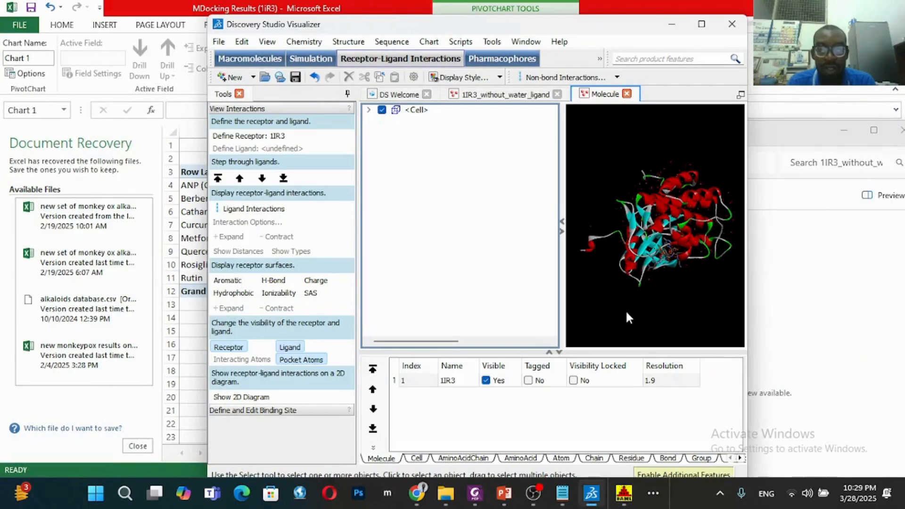
{"action": "left_click", "coordinate": [701, 24]}
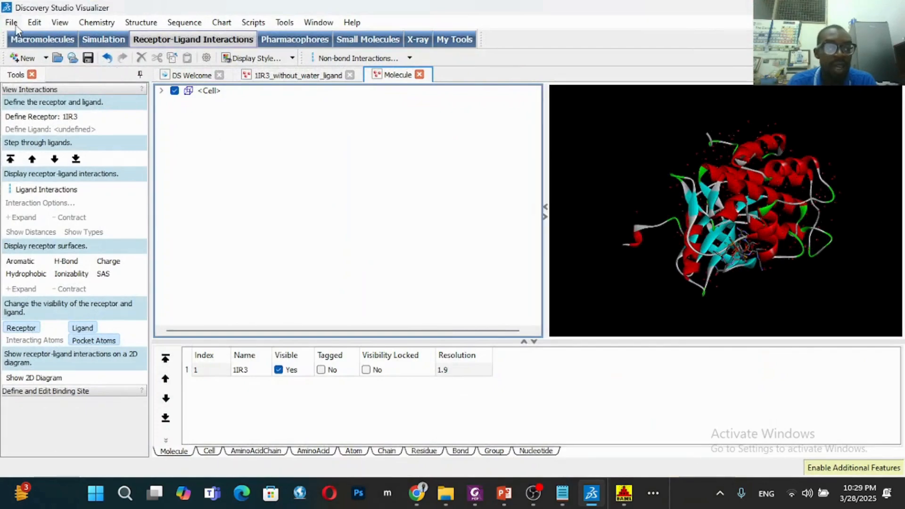
{"action": "left_click", "coordinate": [12, 23]}
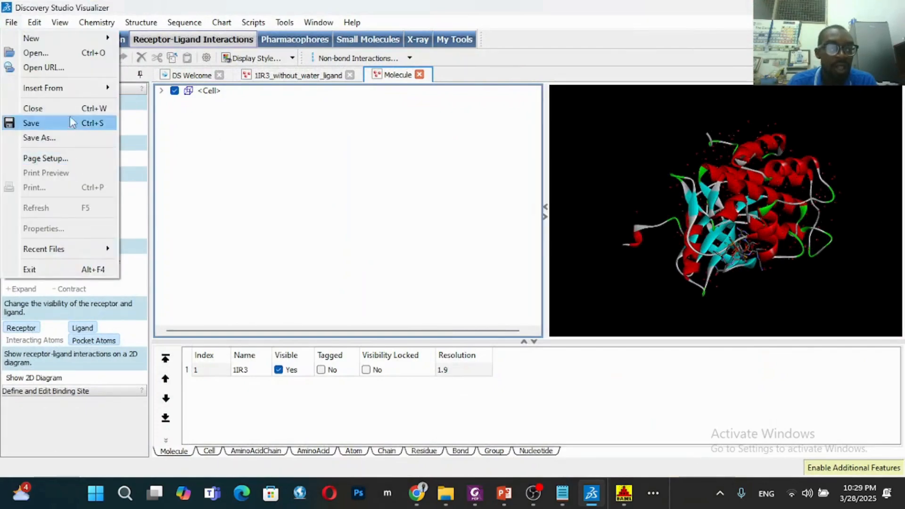
{"action": "mouse_move", "coordinate": [62, 89]}
{"action": "left_click", "coordinate": [128, 90]}
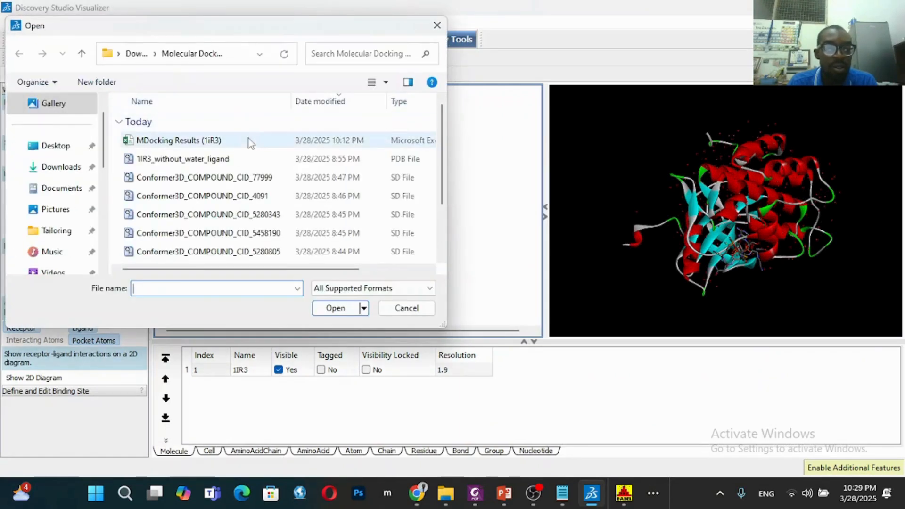
Browse to the .mgltools folder in C:\Users\User for the file to insert.
{"action": "left_click", "coordinate": [136, 54]}
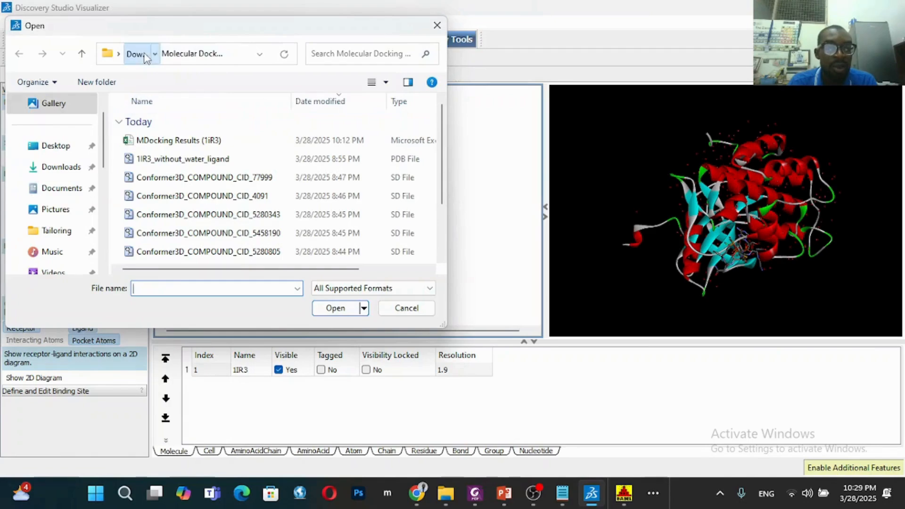
{"action": "scroll", "coordinate": [106, 179], "scroll_direction": "down", "scroll_amount": 3}
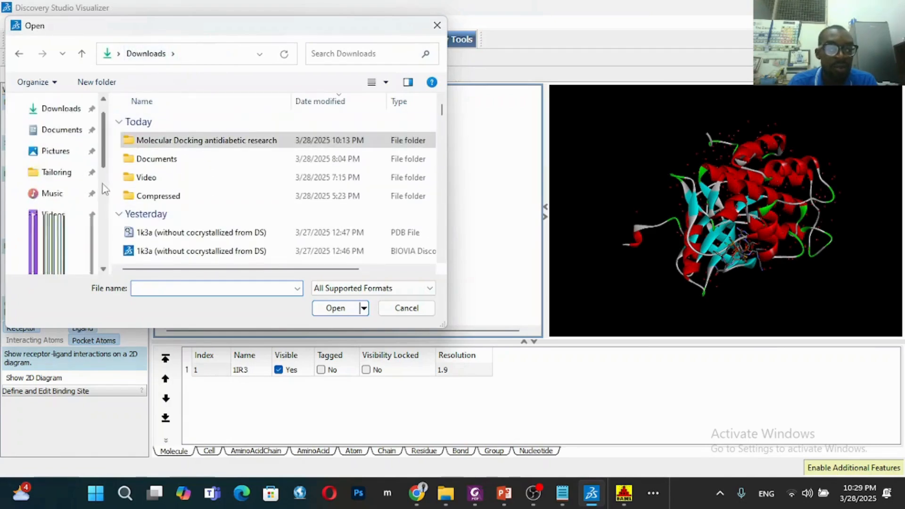
{"action": "left_click", "coordinate": [71, 191]}
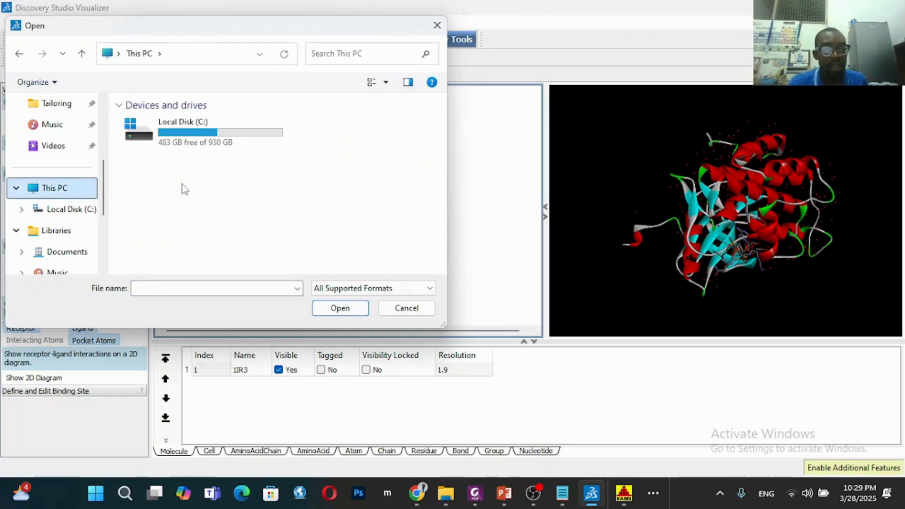
{"action": "left_click", "coordinate": [188, 142]}
{"action": "double_click", "coordinate": [187, 142]}
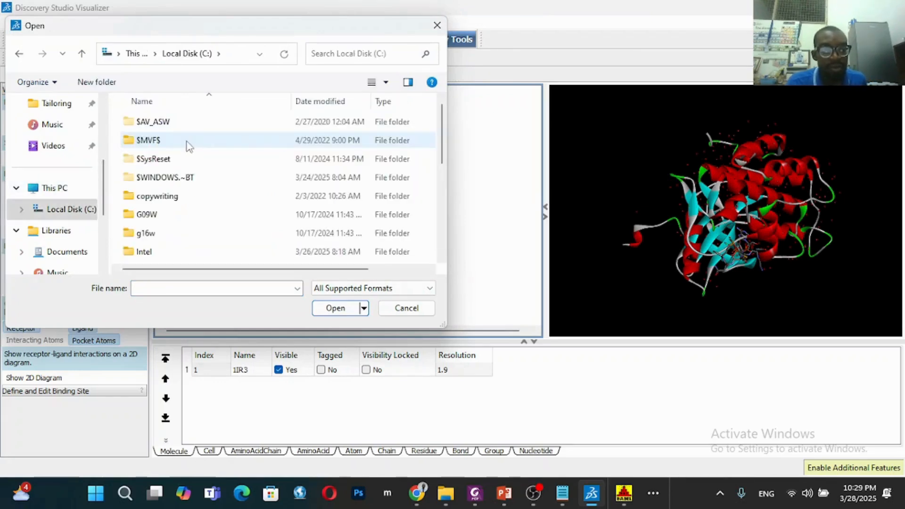
{"action": "left_click", "coordinate": [443, 206]}
{"action": "scroll", "coordinate": [443, 215], "scroll_direction": "down", "scroll_amount": 2}
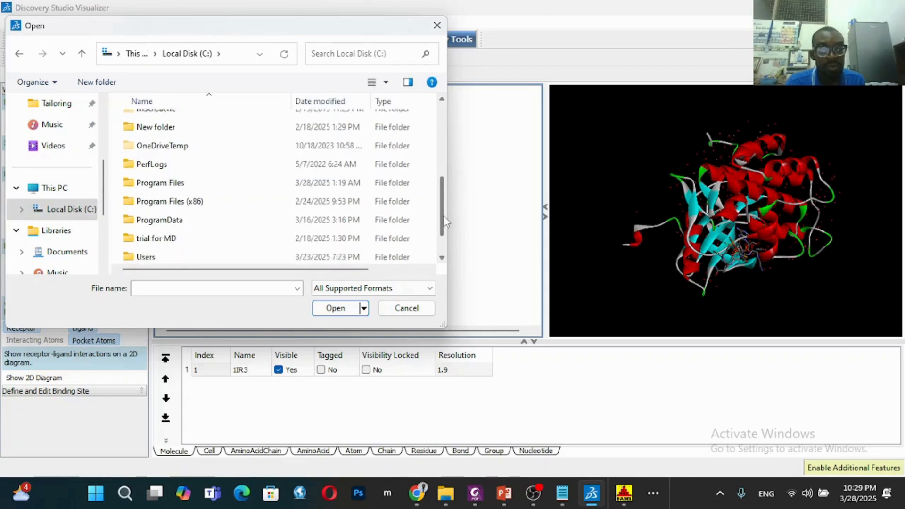
{"action": "double_click", "coordinate": [312, 253]}
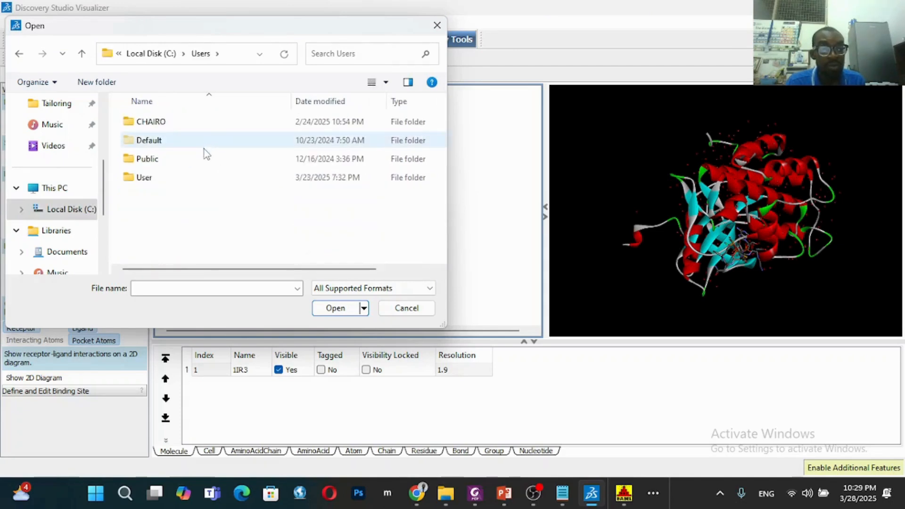
{"action": "double_click", "coordinate": [204, 175]}
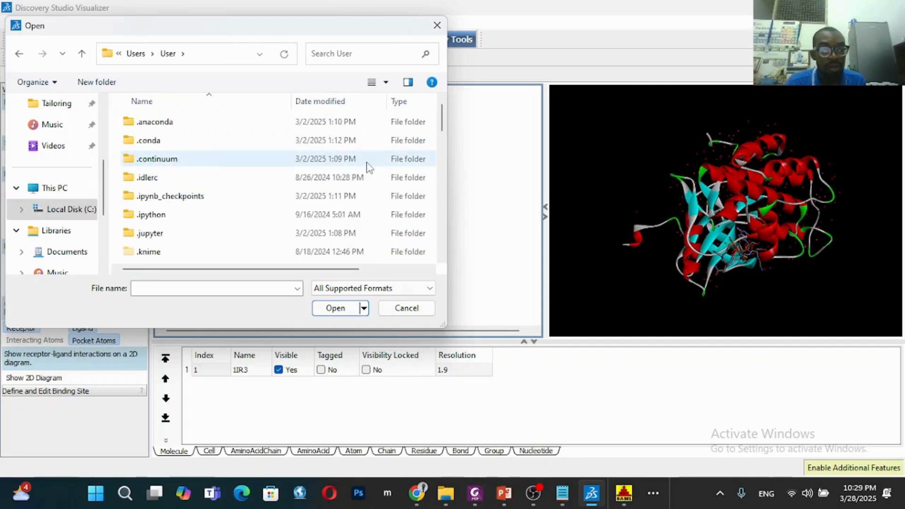
{"action": "scroll", "coordinate": [440, 161], "scroll_direction": "down", "scroll_amount": 2}
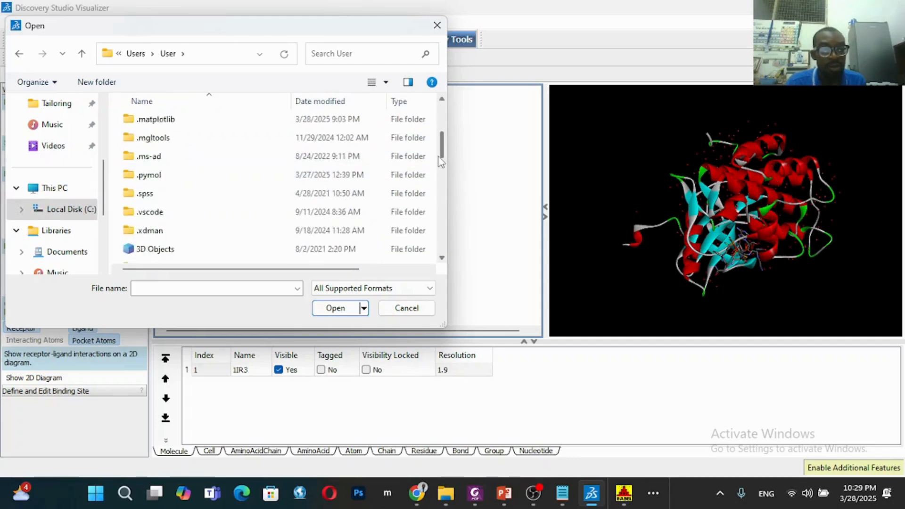
{"action": "double_click", "coordinate": [247, 143]}
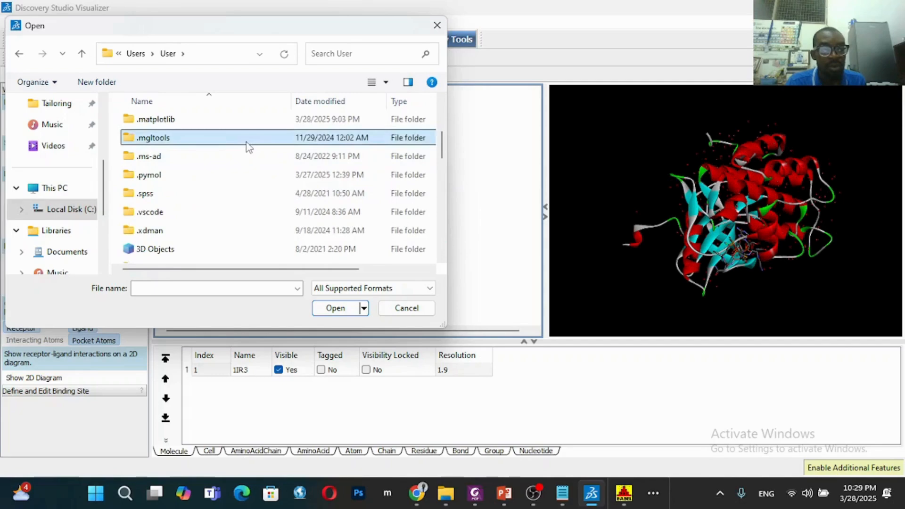
Insert the 2353 PDB file from PyRx\Macromolecules\1IR3_without_water_ligand\PDB files into the receptor's molecule window.
{"action": "double_click", "coordinate": [222, 160]}
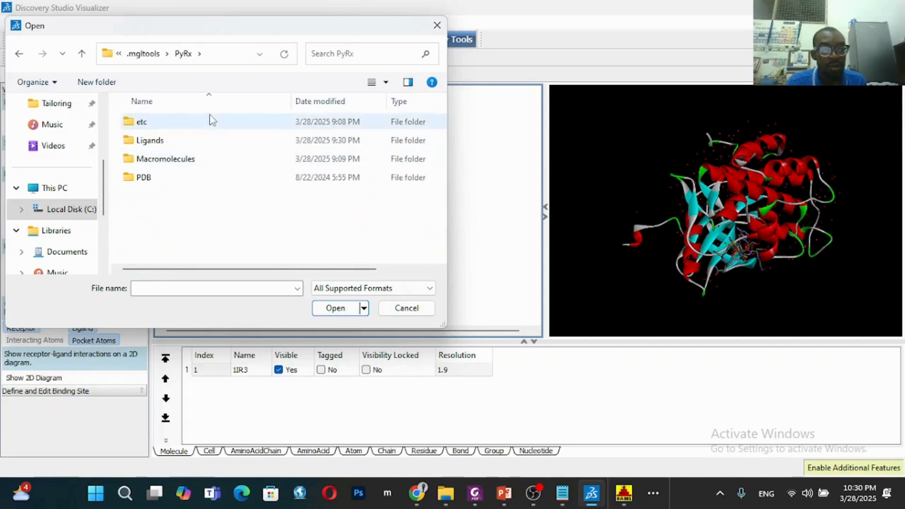
{"action": "double_click", "coordinate": [212, 159]}
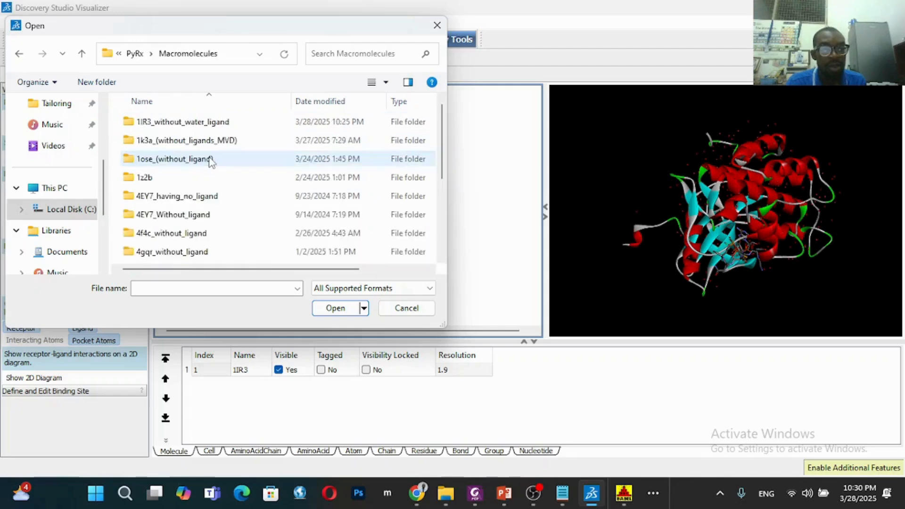
{"action": "left_click", "coordinate": [208, 124]}
{"action": "double_click", "coordinate": [206, 125]}
{"action": "double_click", "coordinate": [205, 123]}
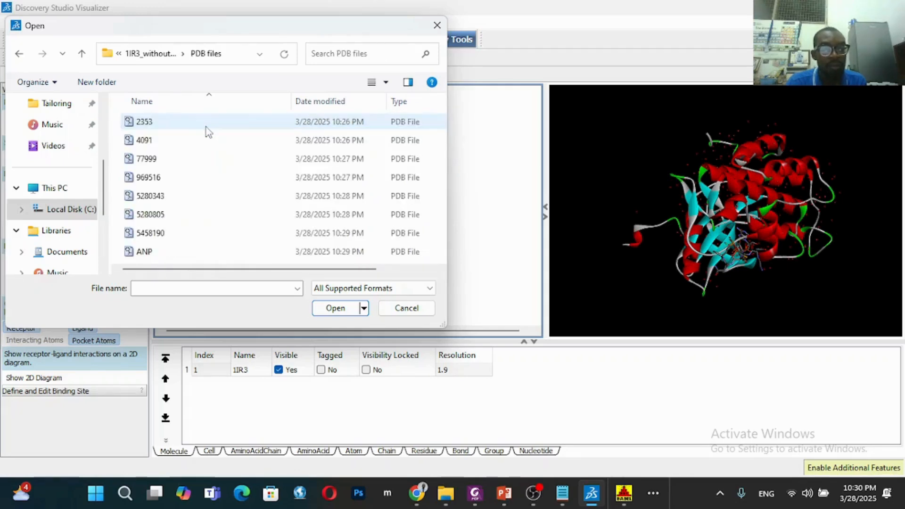
{"action": "left_click", "coordinate": [200, 127]}
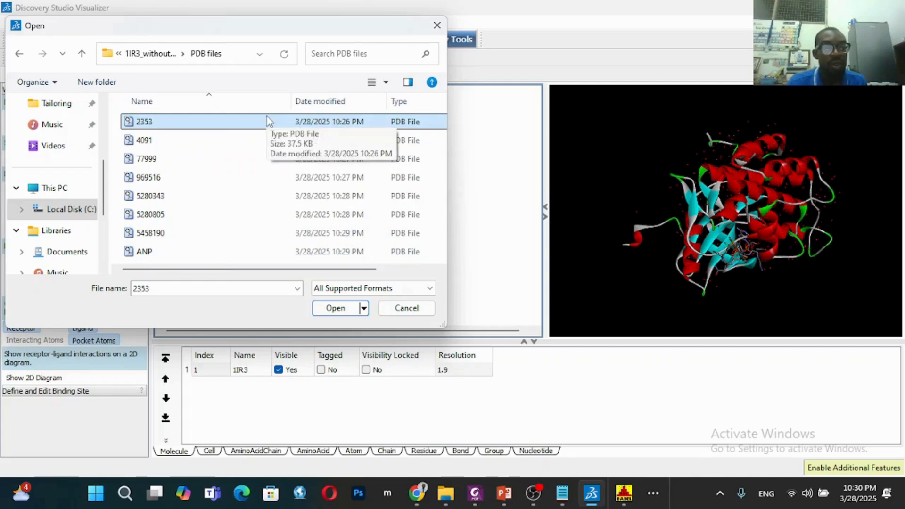
{"action": "left_click", "coordinate": [336, 308]}
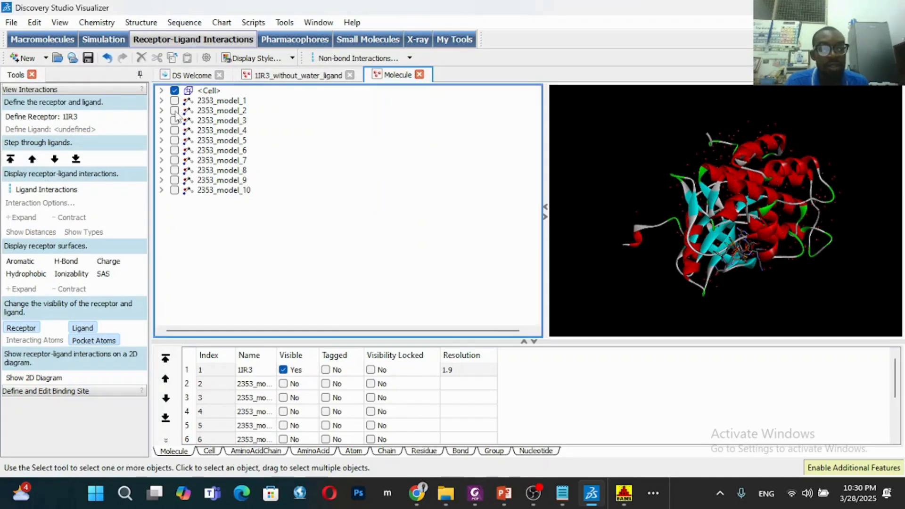
Make 2353_model_2 visible and define it as the ligand for the 1IR3 receptor.
{"action": "left_click", "coordinate": [175, 111]}
{"action": "left_click", "coordinate": [218, 112]}
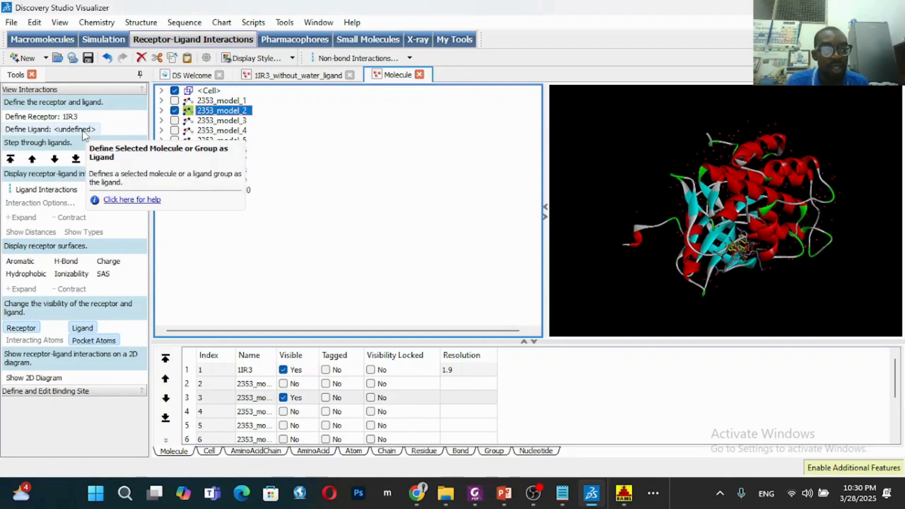
{"action": "left_click", "coordinate": [83, 129]}
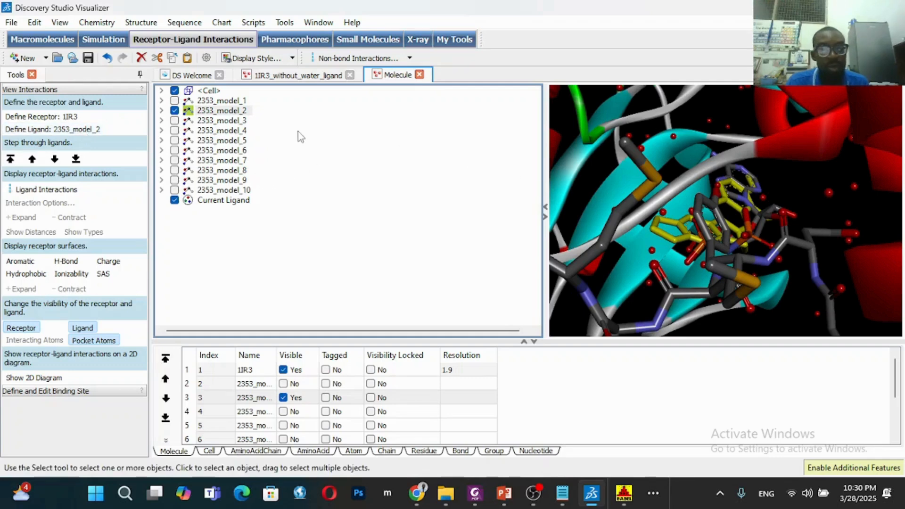
{"action": "left_click", "coordinate": [161, 91]}
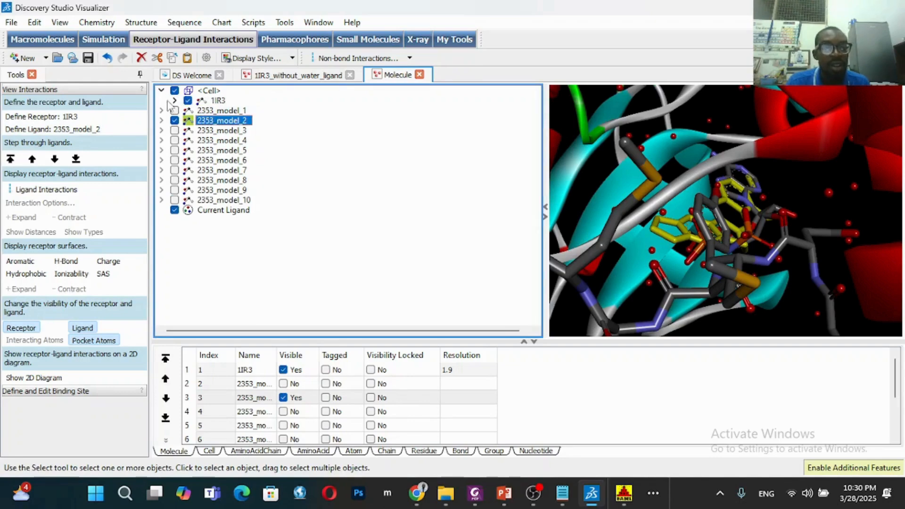
{"action": "left_click", "coordinate": [161, 91]}
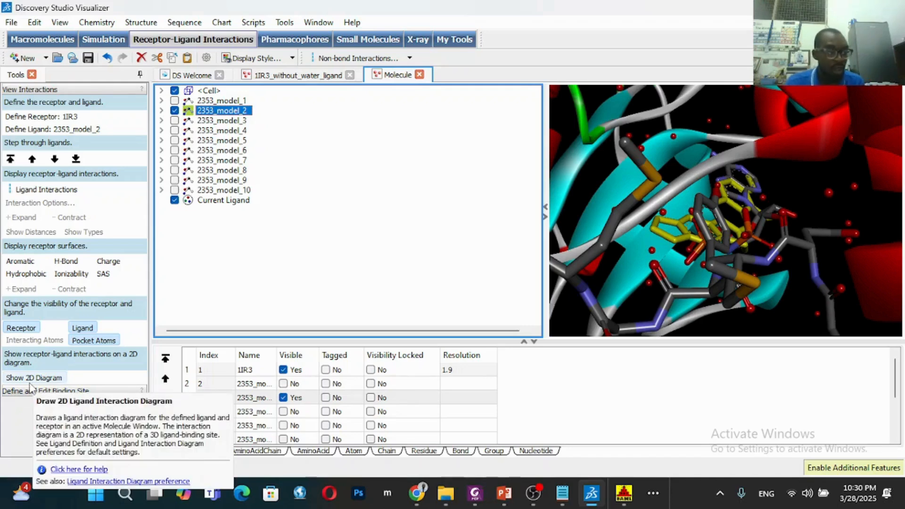
Display the ligand interactions of 2353_model_2, enlarge the 3D view area and generate the 2D interaction diagram.
{"action": "left_click", "coordinate": [59, 191]}
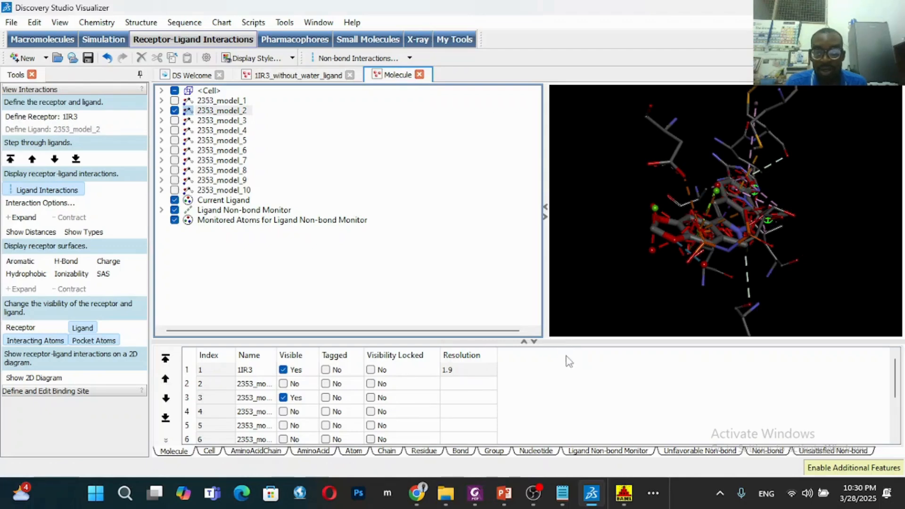
{"action": "left_click_drag", "start_coordinate": [563, 344], "coordinate": [563, 384]}
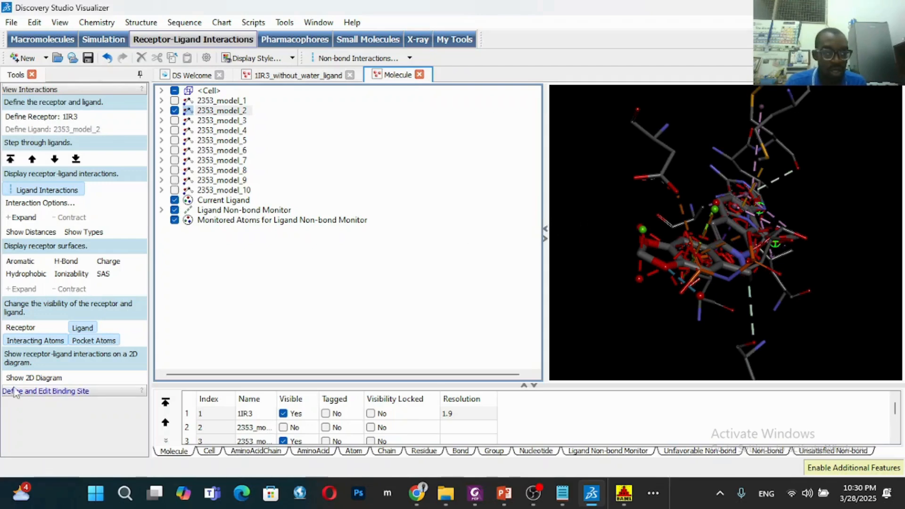
{"action": "left_click", "coordinate": [14, 378]}
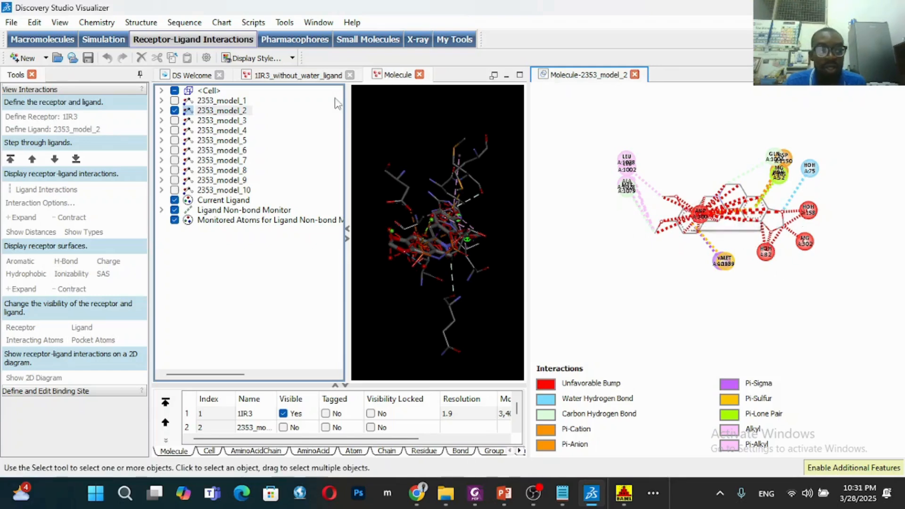
Expand the 1IR3 receptor in the hierarchy and hide its Water group to remove water interactions from the diagram.
{"action": "left_click", "coordinate": [157, 90]}
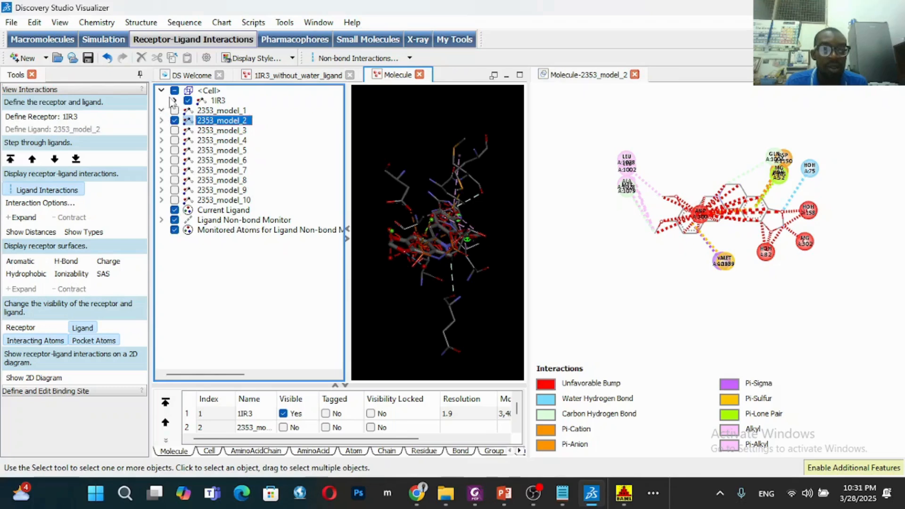
{"action": "left_click", "coordinate": [174, 101]}
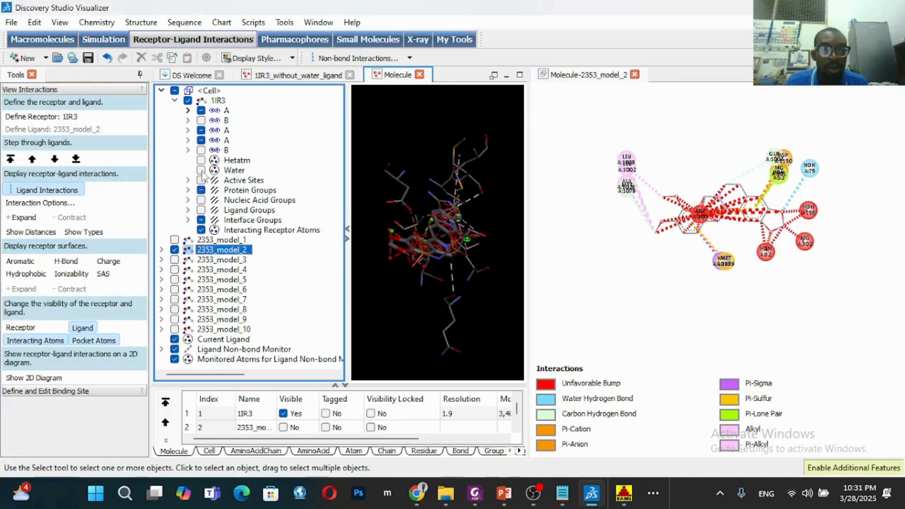
{"action": "left_click", "coordinate": [202, 170]}
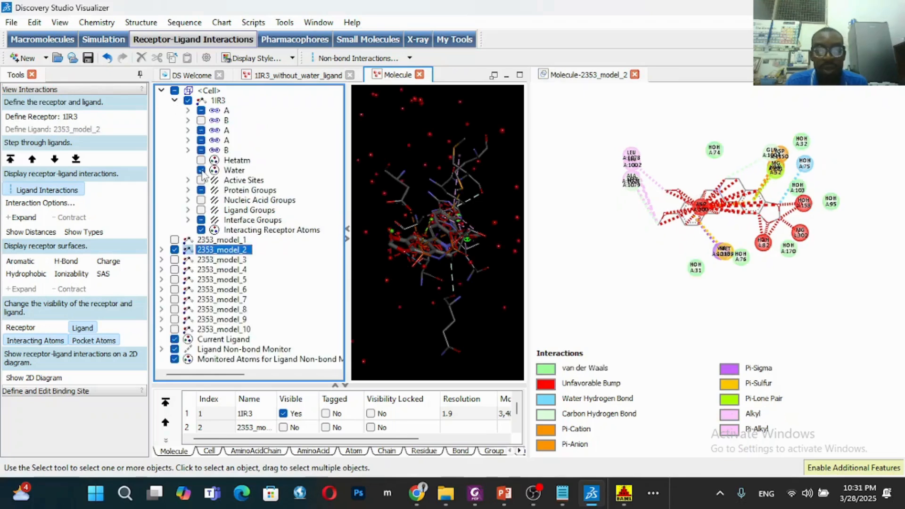
{"action": "left_click", "coordinate": [202, 170]}
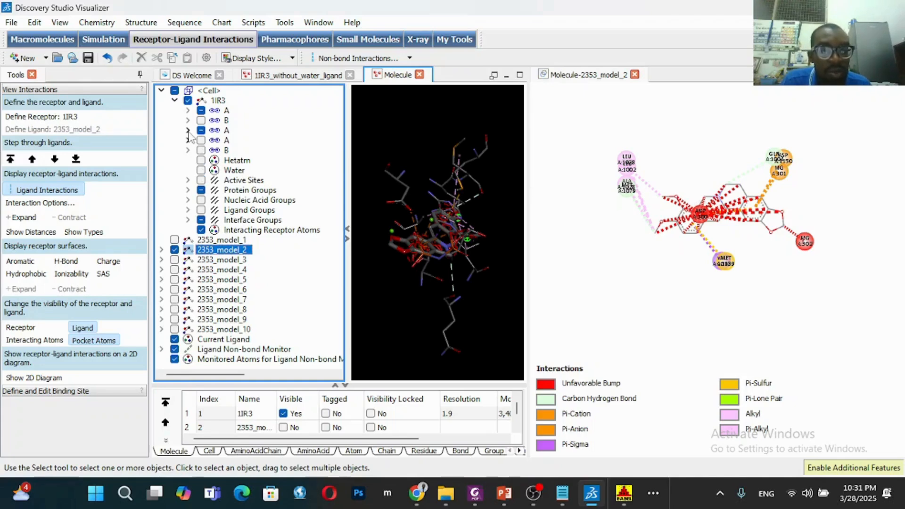
Hide ANP300, MG302 and MG301 in the receptor's hetero chain A, and select an atom of the ligand in the 2D diagram.
{"action": "left_click", "coordinate": [187, 130]}
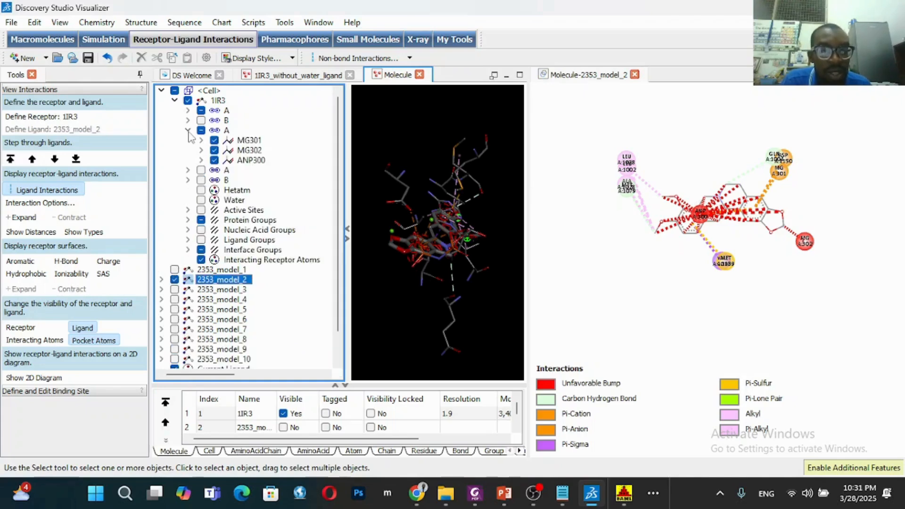
{"action": "left_click", "coordinate": [215, 160]}
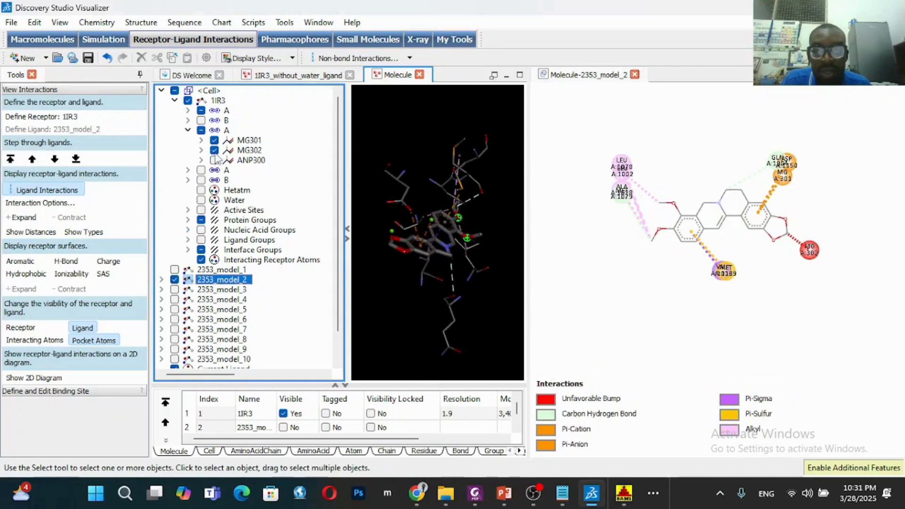
{"action": "left_click", "coordinate": [215, 151]}
{"action": "left_click", "coordinate": [214, 141]}
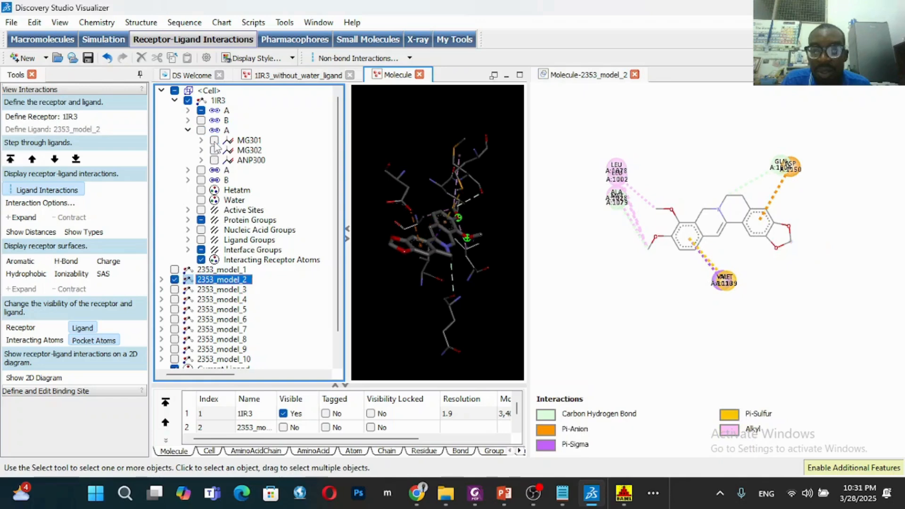
{"action": "left_click", "coordinate": [215, 142]}
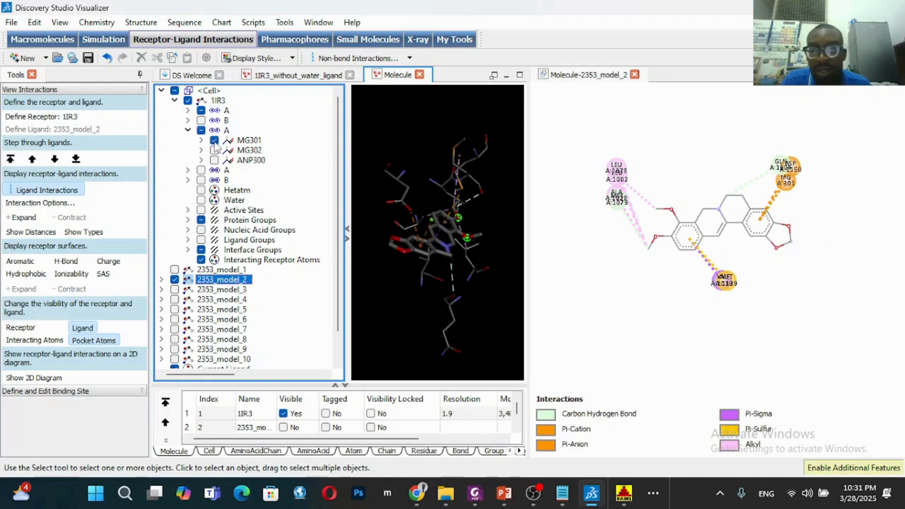
{"action": "left_click", "coordinate": [214, 142]}
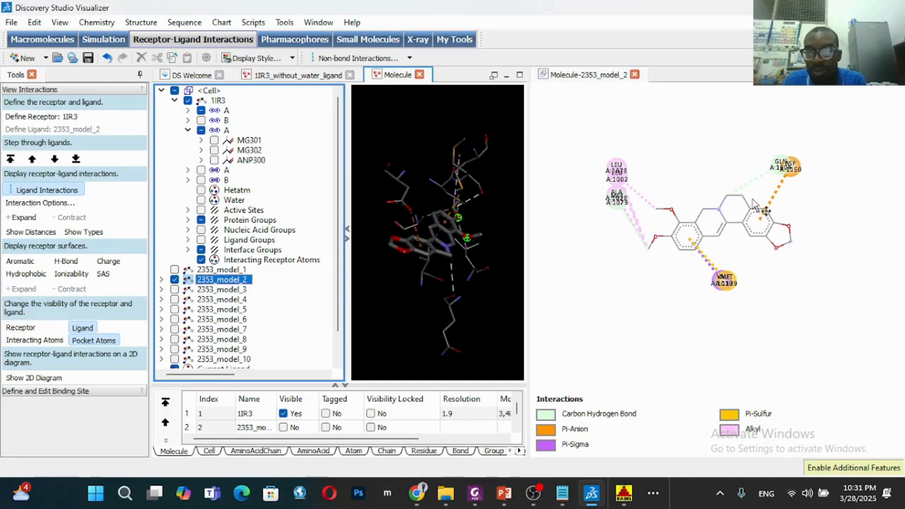
{"action": "left_click", "coordinate": [723, 203]}
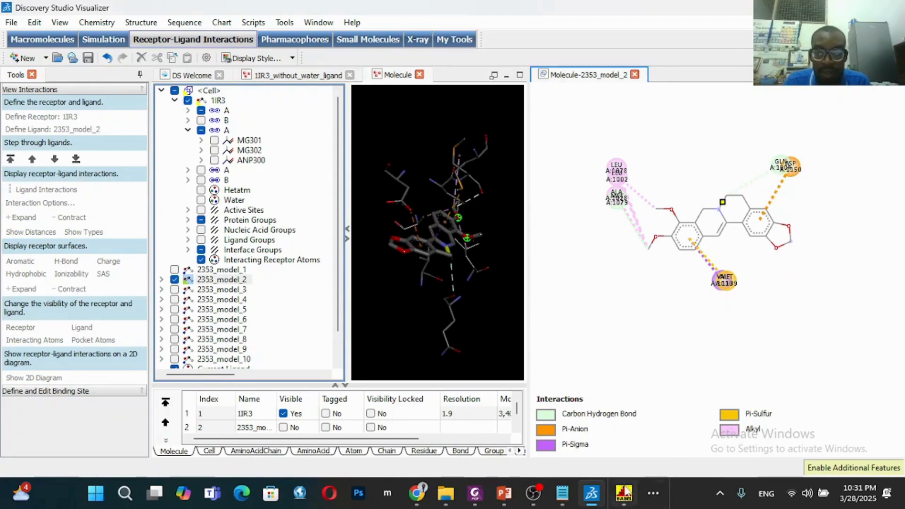
Check the PubChem IDs of the compounds in the notes, clear the atom selection and enlarge the 2D diagram of 2353_model_2.
{"action": "left_click", "coordinate": [569, 492]}
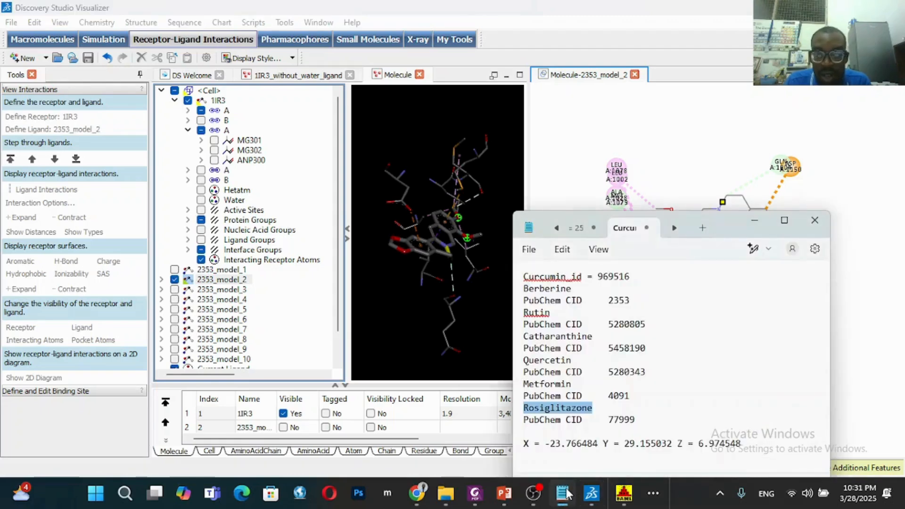
{"action": "left_click", "coordinate": [568, 492]}
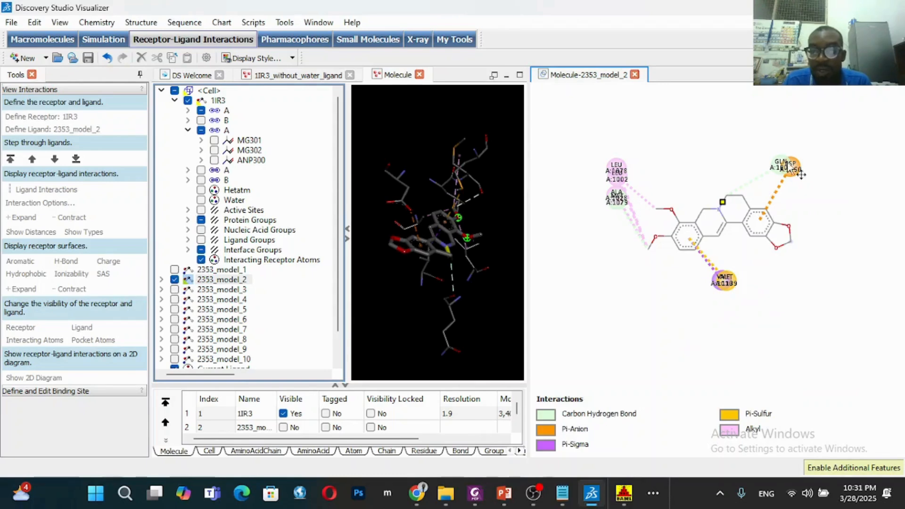
{"action": "left_click", "coordinate": [725, 190]}
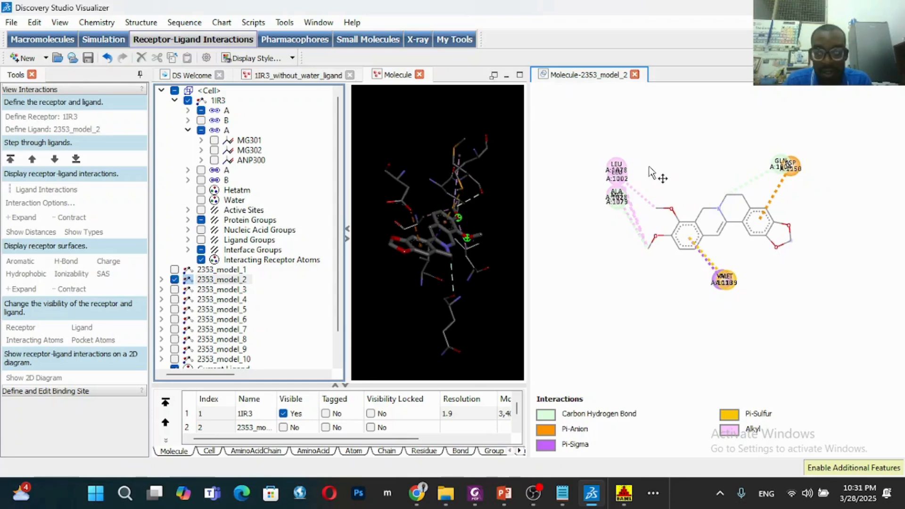
{"action": "scroll", "coordinate": [650, 172], "scroll_direction": "up", "scroll_amount": 5}
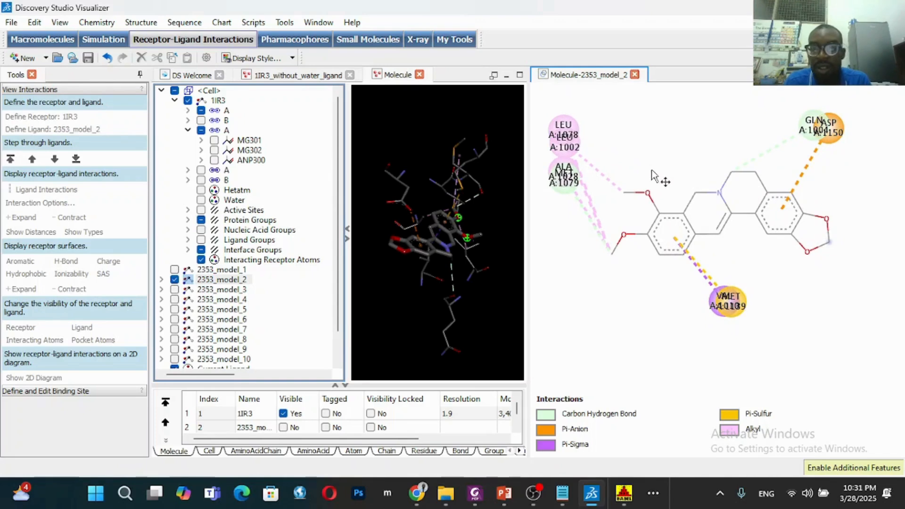
{"action": "left_click_drag", "start_coordinate": [723, 249], "coordinate": [737, 270]}
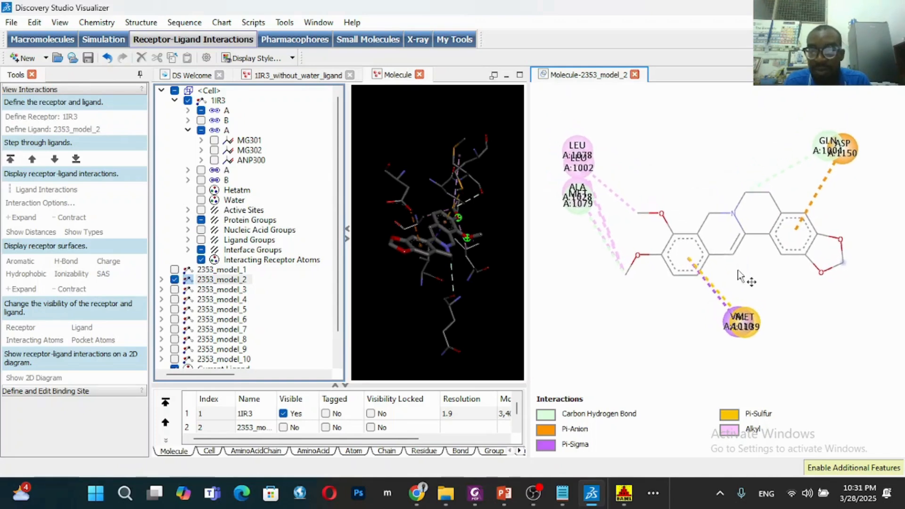
{"action": "left_click", "coordinate": [668, 212]}
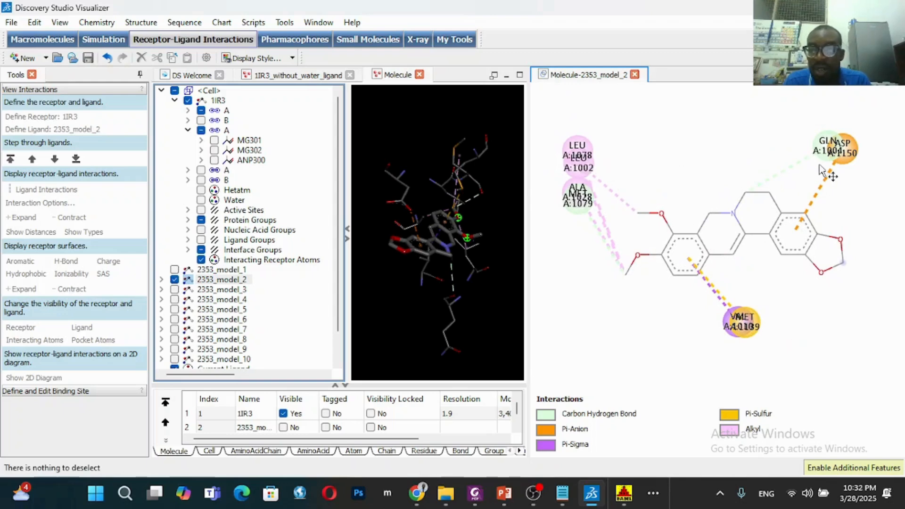
{"action": "left_click", "coordinate": [672, 292]}
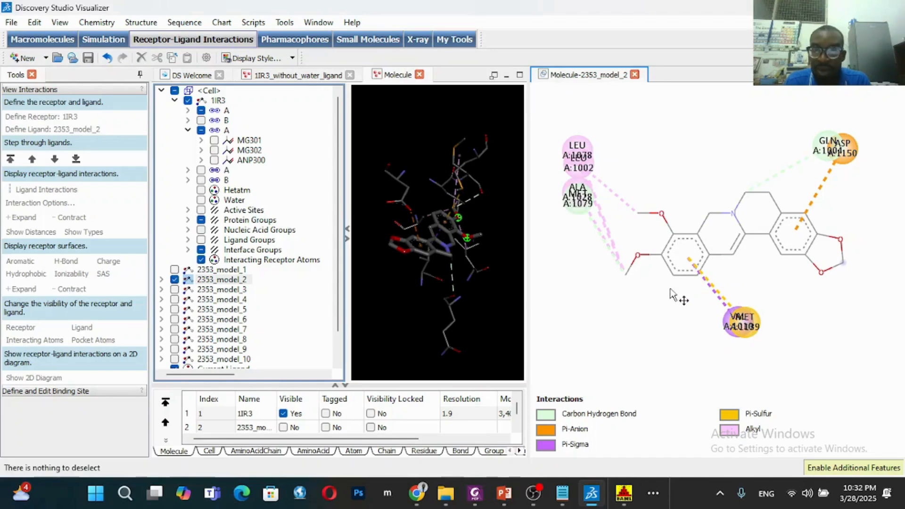
Flip the 2D diagram of 2353_model_2 horizontally and set its atom display style to Stick.
{"action": "right_click", "coordinate": [628, 238]}
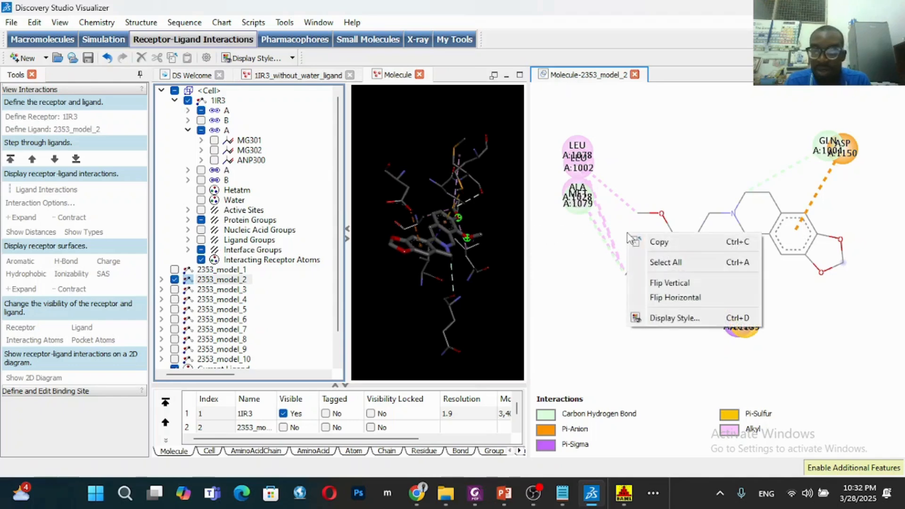
{"action": "left_click", "coordinate": [652, 301]}
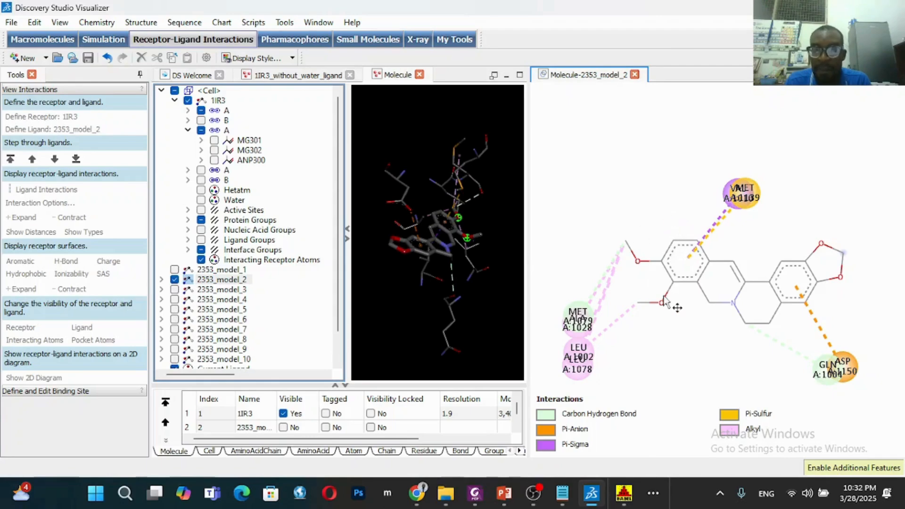
{"action": "right_click", "coordinate": [658, 165]}
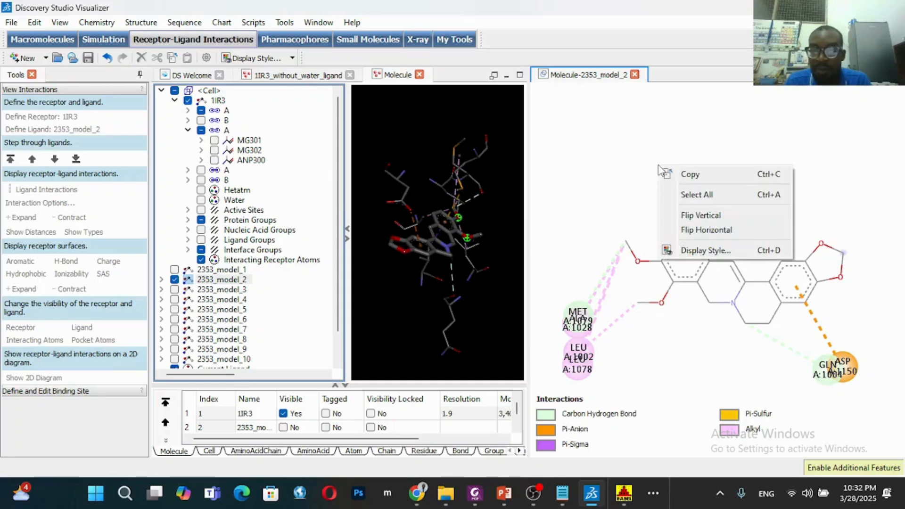
{"action": "left_click", "coordinate": [695, 251]}
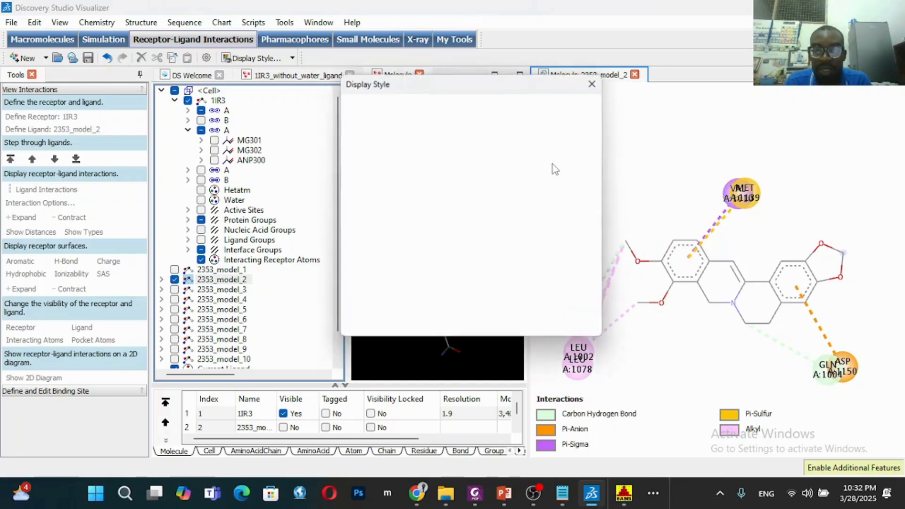
{"action": "left_click", "coordinate": [414, 111]}
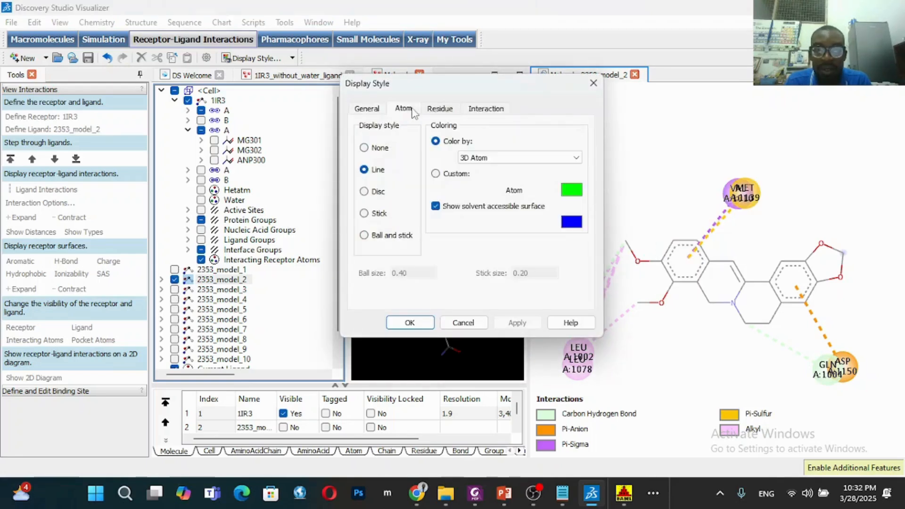
{"action": "left_click", "coordinate": [364, 213]}
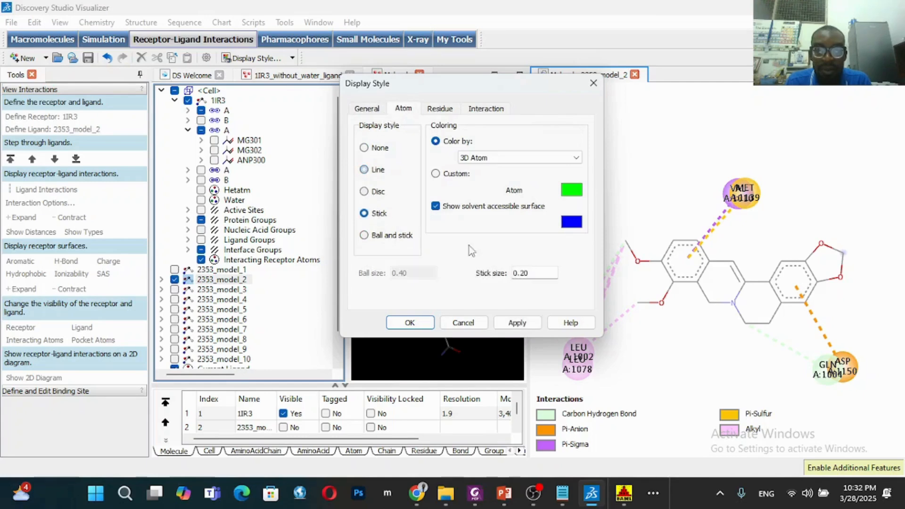
{"action": "left_click", "coordinate": [518, 323]}
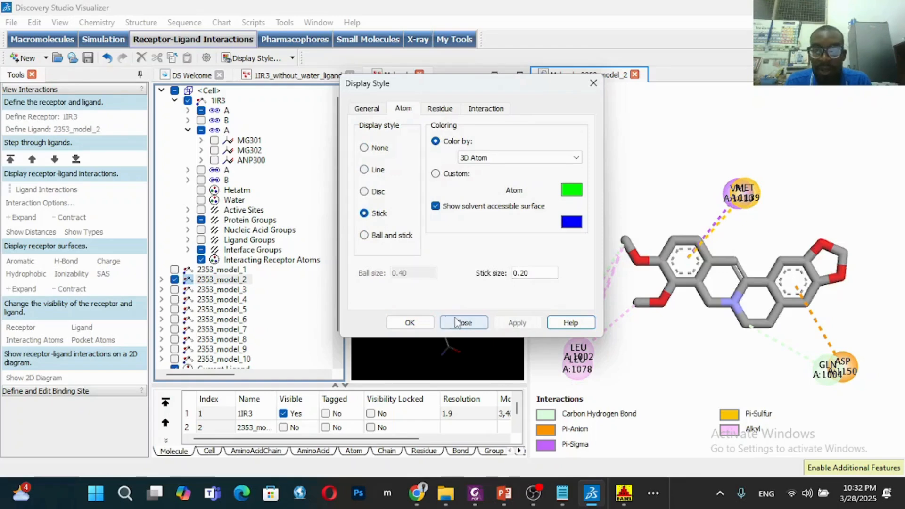
{"action": "left_click", "coordinate": [411, 323]}
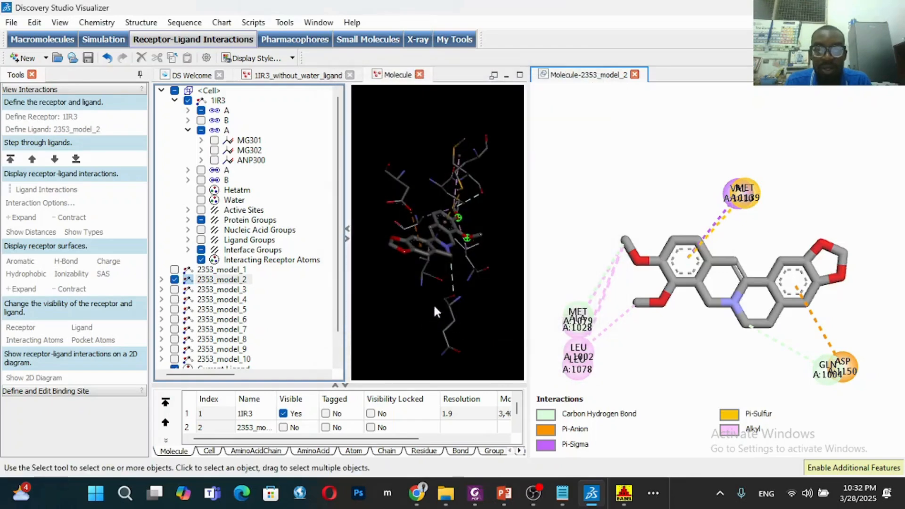
Review the diagram's display style settings and reduce the font scale of the atom and residue labels.
{"action": "right_click", "coordinate": [600, 190]}
{"action": "left_click", "coordinate": [643, 274]}
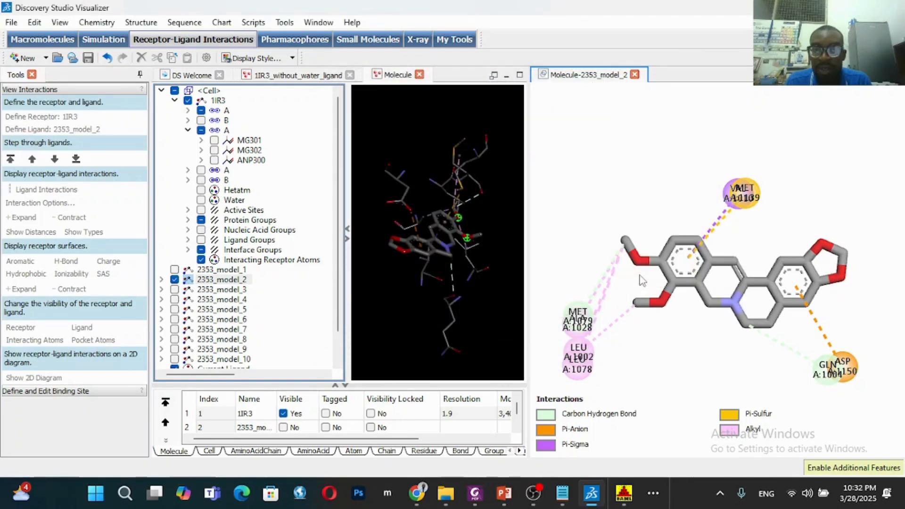
{"action": "left_click", "coordinate": [495, 110]}
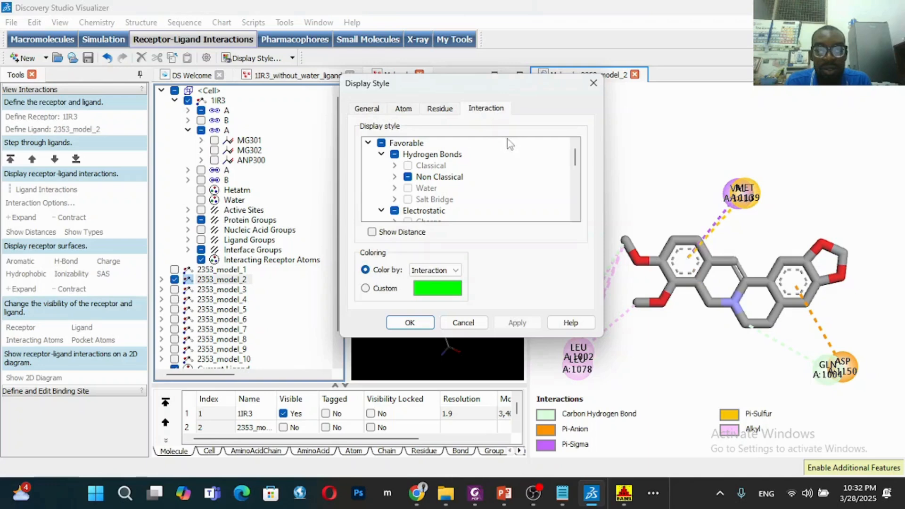
{"action": "left_click", "coordinate": [443, 110]}
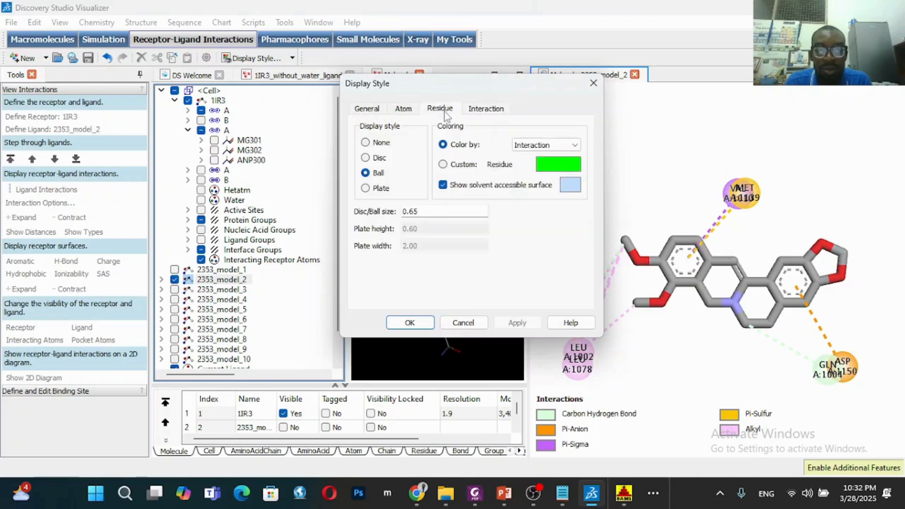
{"action": "left_click", "coordinate": [406, 110]}
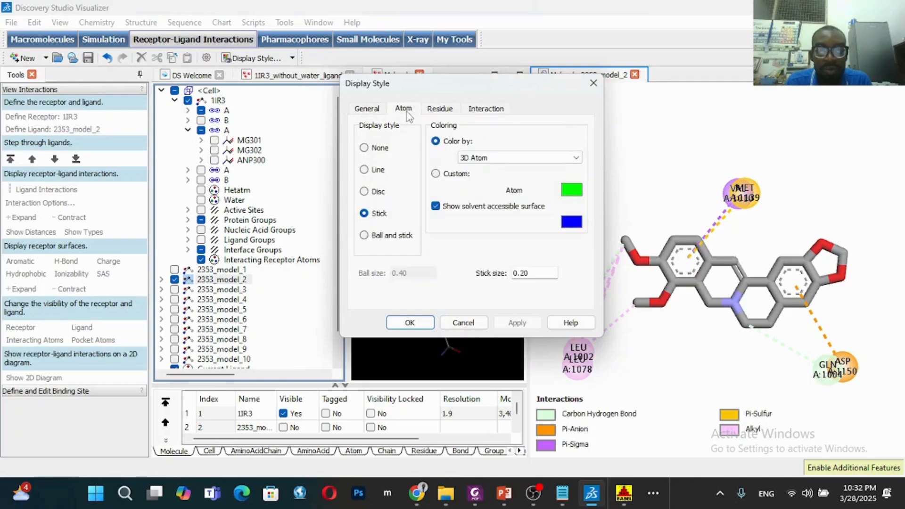
{"action": "left_click", "coordinate": [372, 110]}
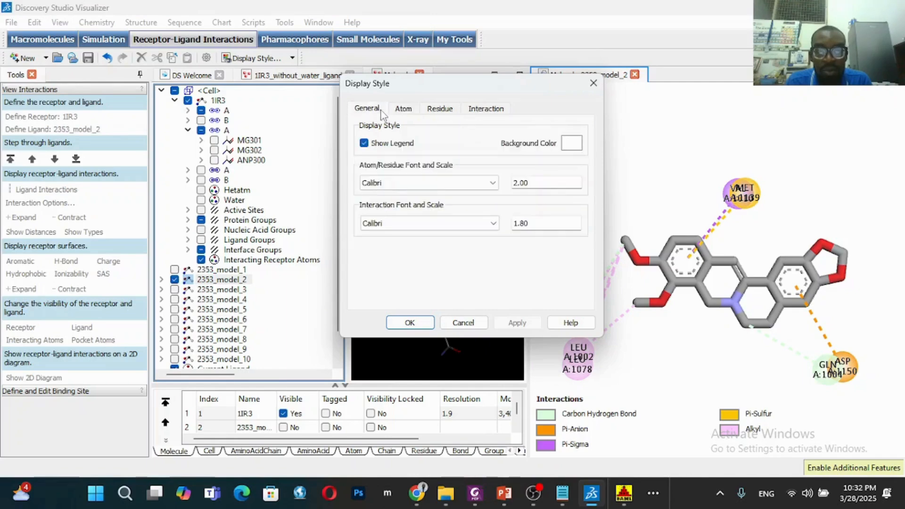
{"action": "left_click", "coordinate": [545, 187]}
{"action": "key", "text": "BackSpace"}
{"action": "key", "text": "BackSpace"}
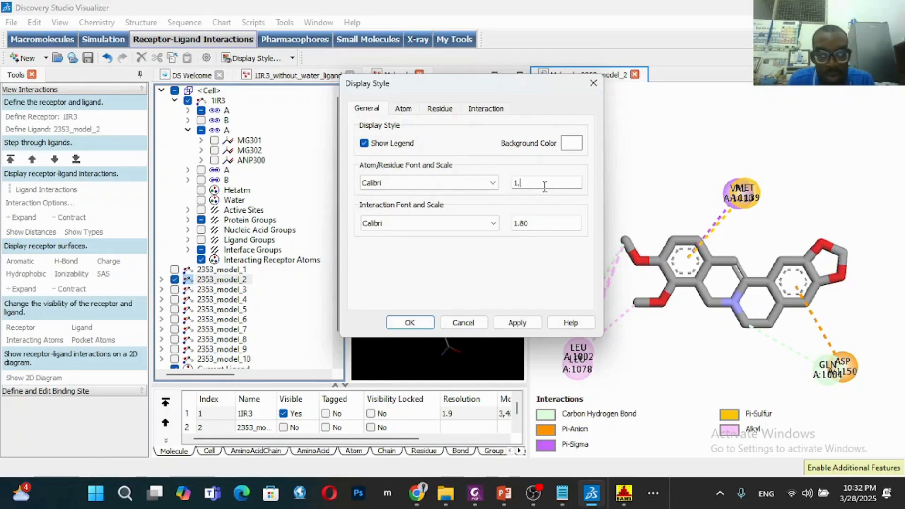
{"action": "key", "text": "Return"}
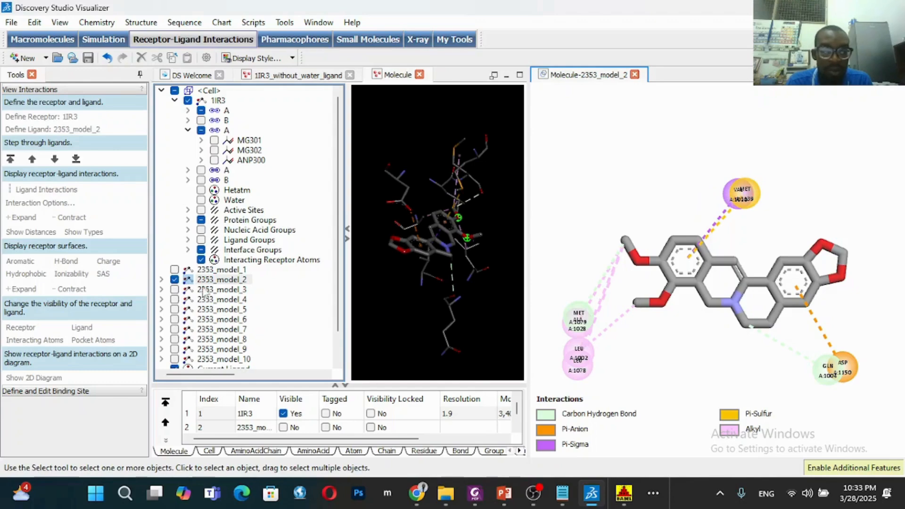
Make 2353_model_3 visible, define it as the ligand and generate its 2D interaction diagram.
{"action": "left_click", "coordinate": [174, 290]}
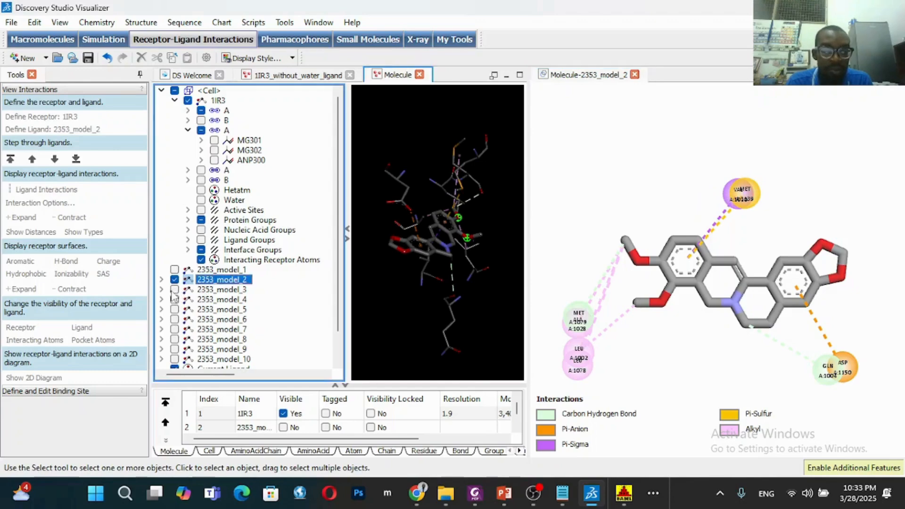
{"action": "left_click", "coordinate": [225, 289]}
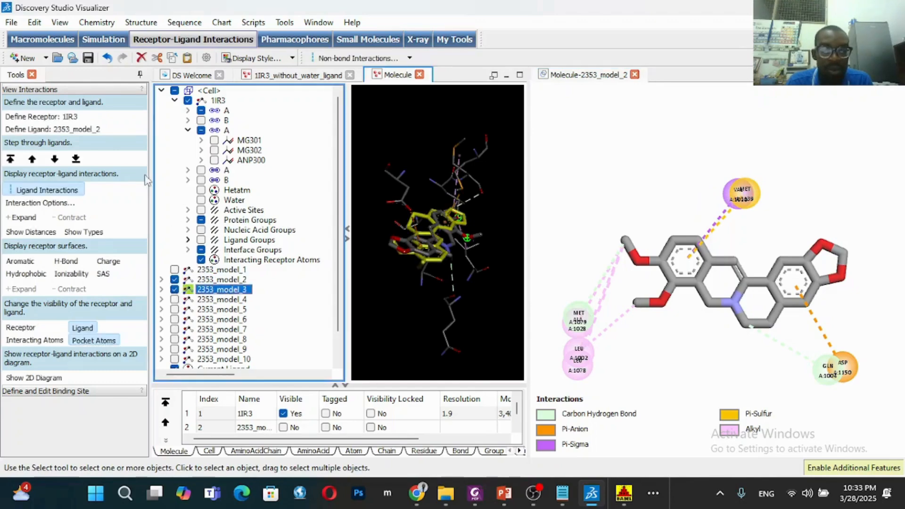
{"action": "left_click", "coordinate": [93, 130]}
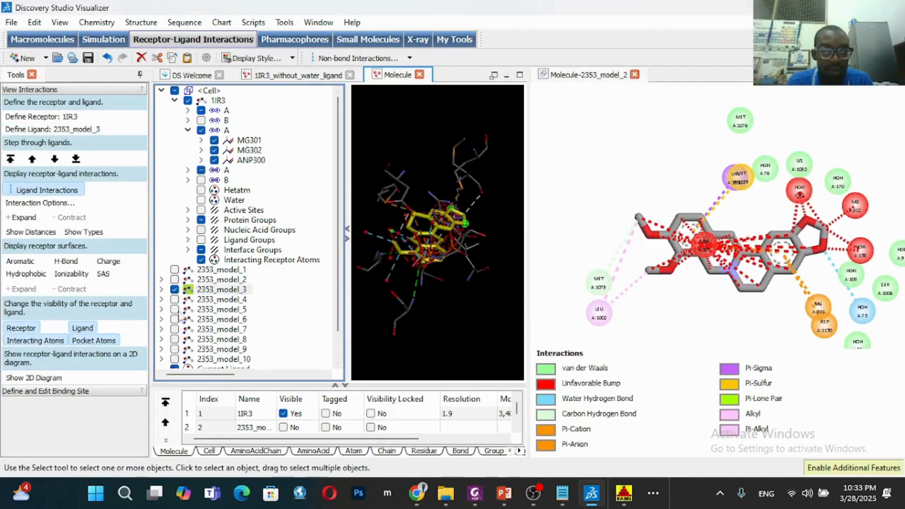
{"action": "left_click", "coordinate": [33, 377]}
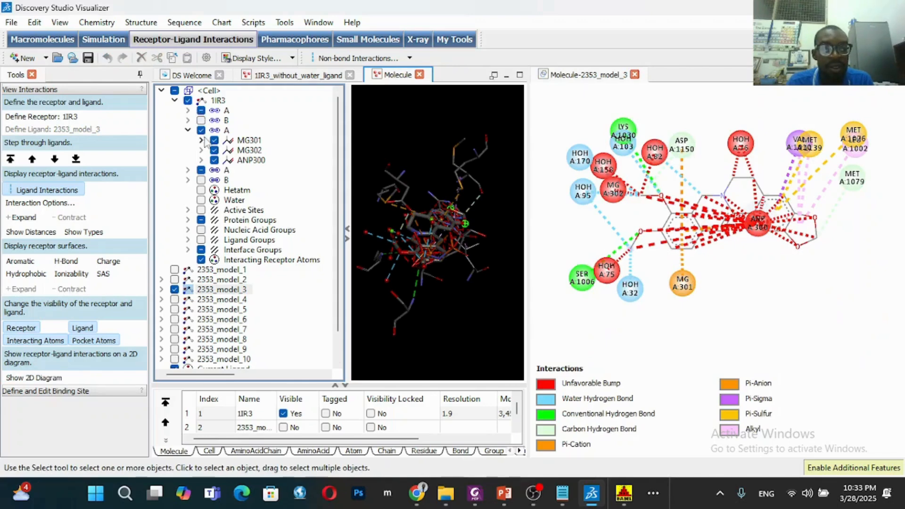
Hide the receptor's hetero chain A containing MG301, MG302 and ANP300, along with the Water group.
{"action": "left_click", "coordinate": [202, 130]}
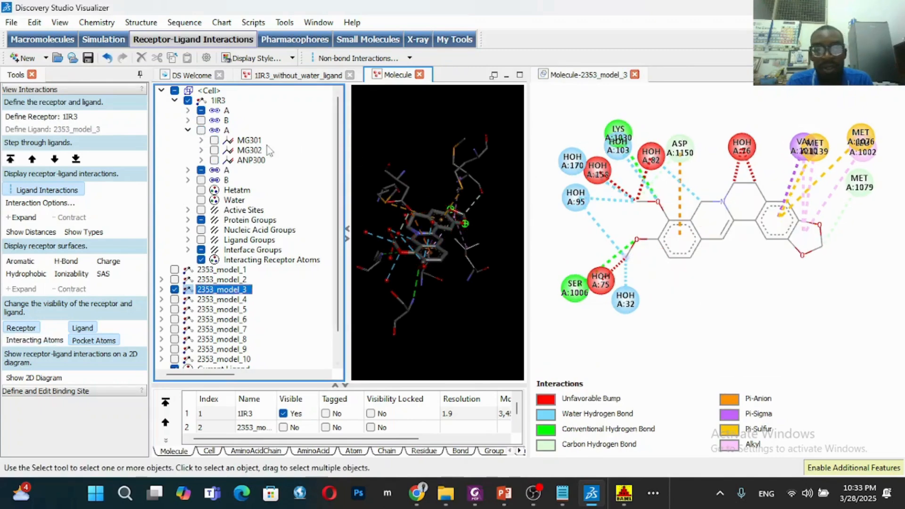
{"action": "left_click", "coordinate": [200, 203]}
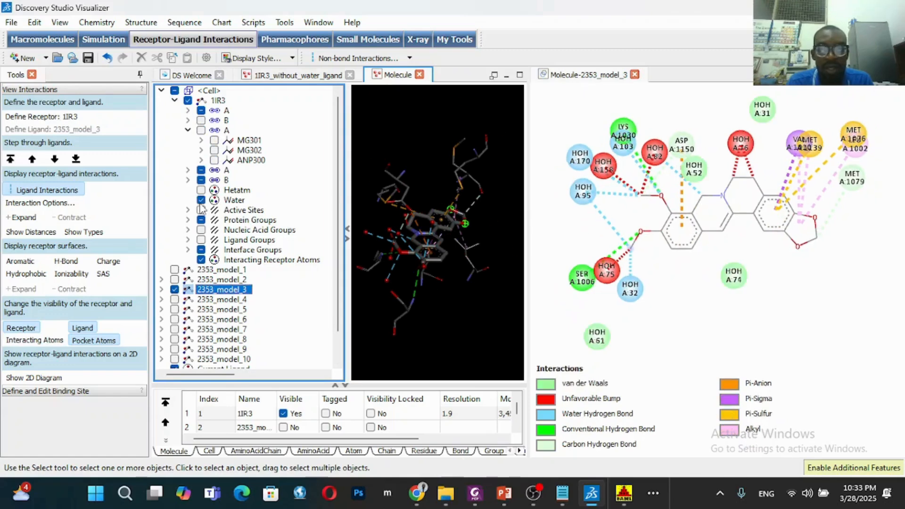
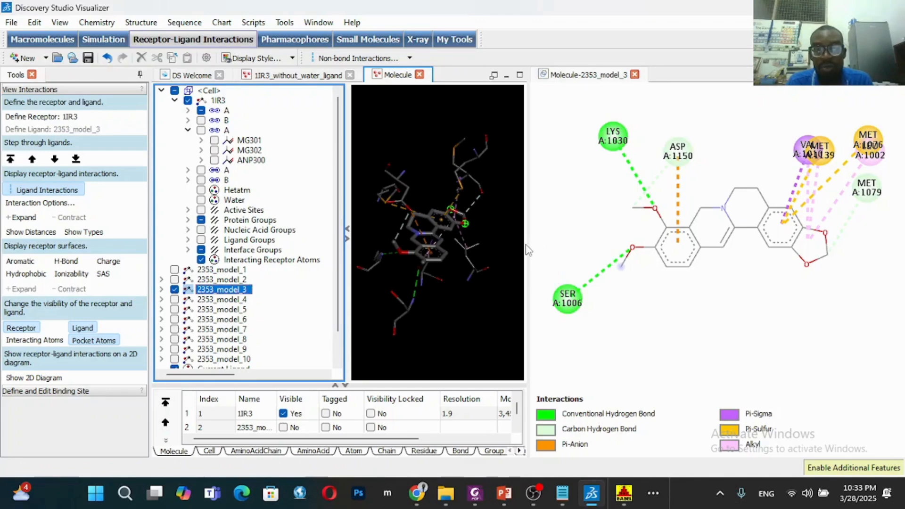
Widen the 3D view area, rotate the 2353_model_3 complex to inspect its interactions and reposition the 2D diagram beside it.
{"action": "left_click_drag", "start_coordinate": [527, 249], "coordinate": [602, 252]}
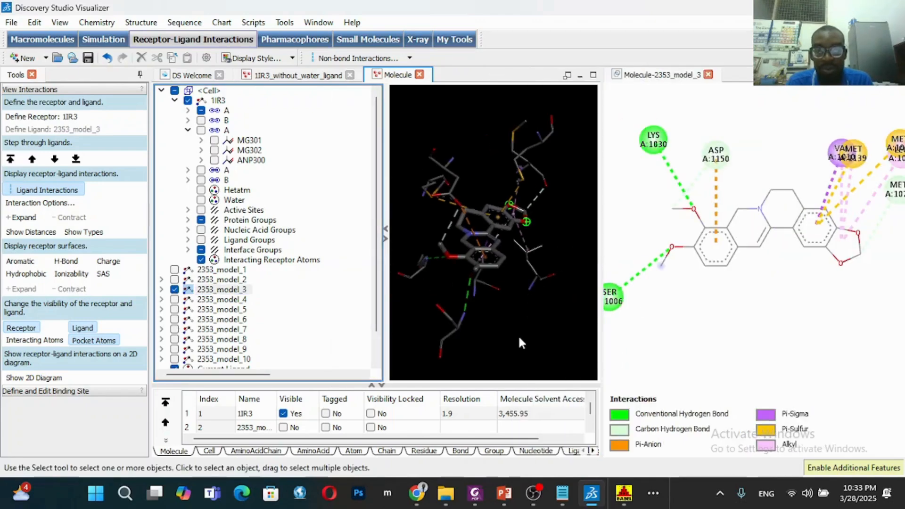
{"action": "left_click_drag", "start_coordinate": [385, 246], "coordinate": [324, 246]}
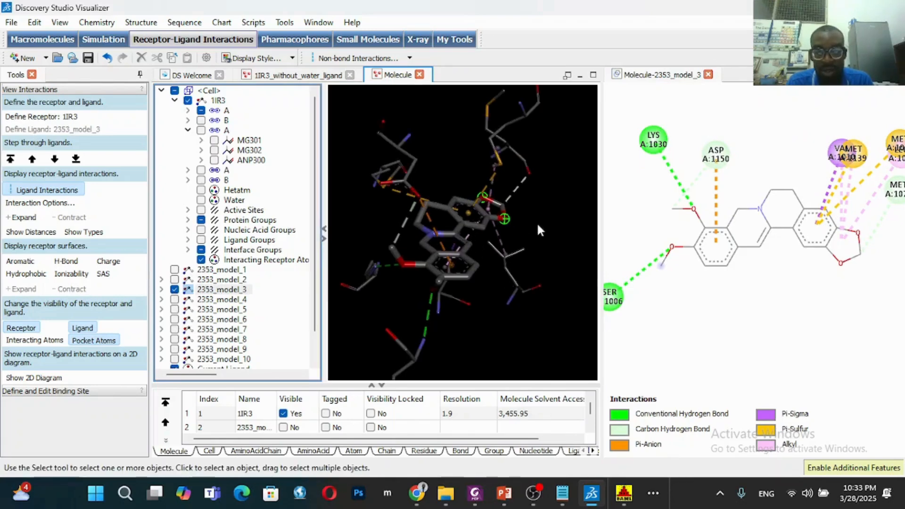
{"action": "left_click", "coordinate": [524, 229]}
{"action": "right_click_drag", "start_coordinate": [529, 224], "coordinate": [504, 199]}
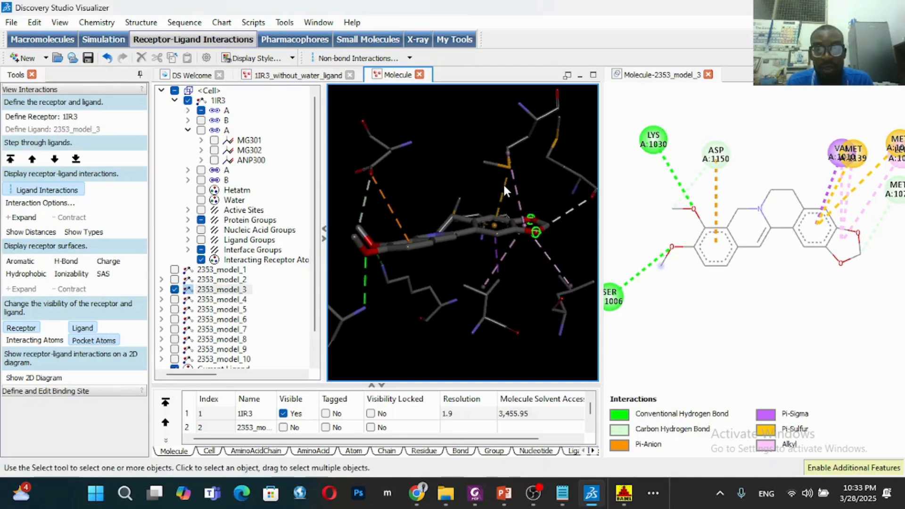
{"action": "left_click", "coordinate": [680, 186]}
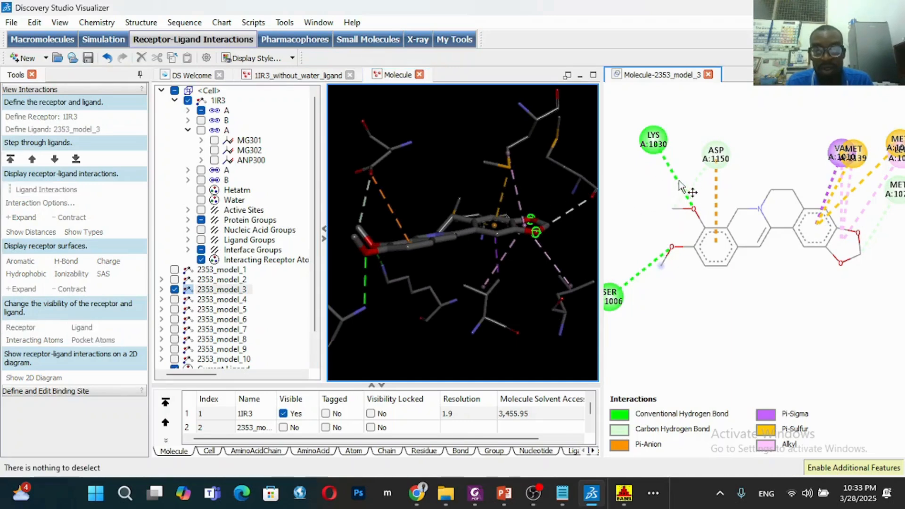
{"action": "left_click_drag", "start_coordinate": [701, 231], "coordinate": [726, 242]}
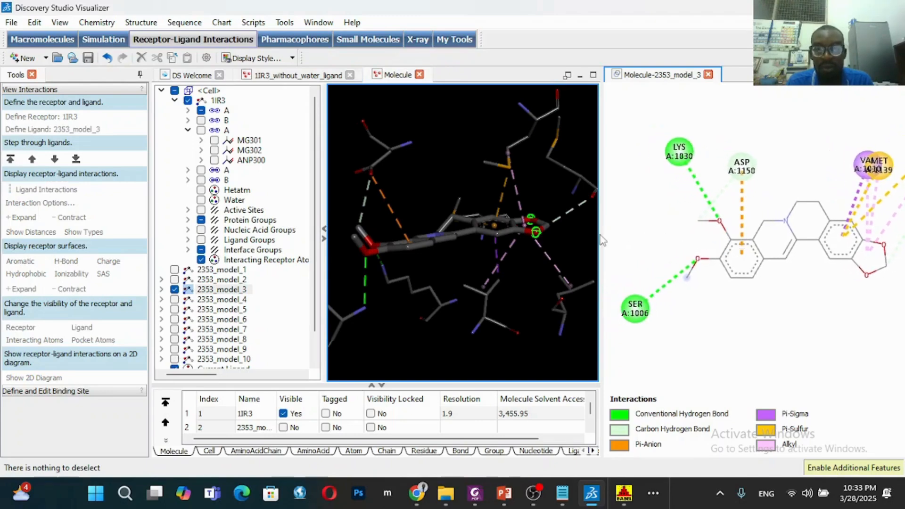
{"action": "left_click_drag", "start_coordinate": [603, 236], "coordinate": [644, 238]}
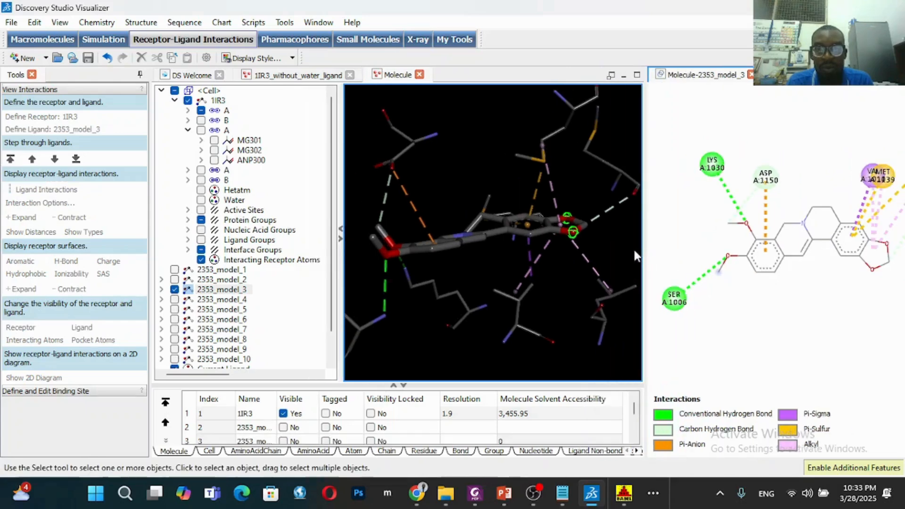
Highlight a bond of the ligand's fused ring in the 3D view to match it with the 2D diagram, then clear the selection.
{"action": "left_click", "coordinate": [537, 230]}
{"action": "scroll", "coordinate": [537, 230], "scroll_direction": "down", "scroll_amount": 3}
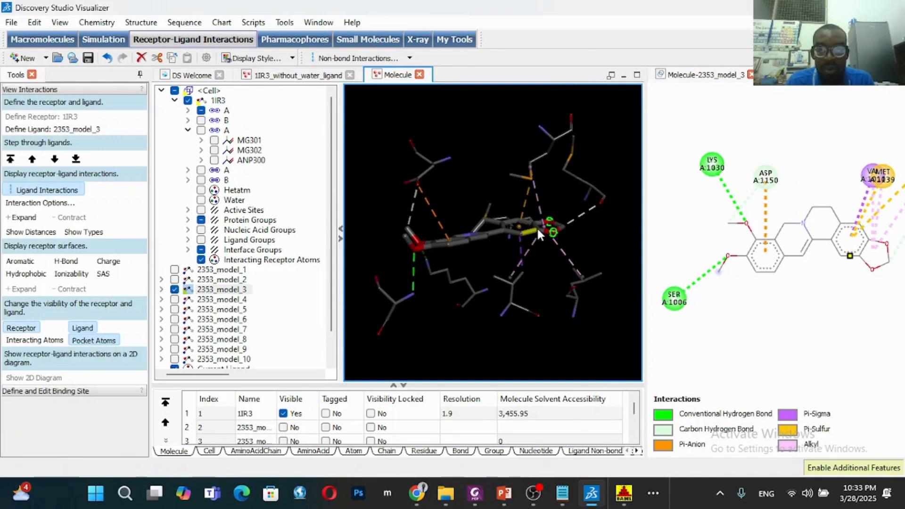
{"action": "left_click", "coordinate": [595, 168]}
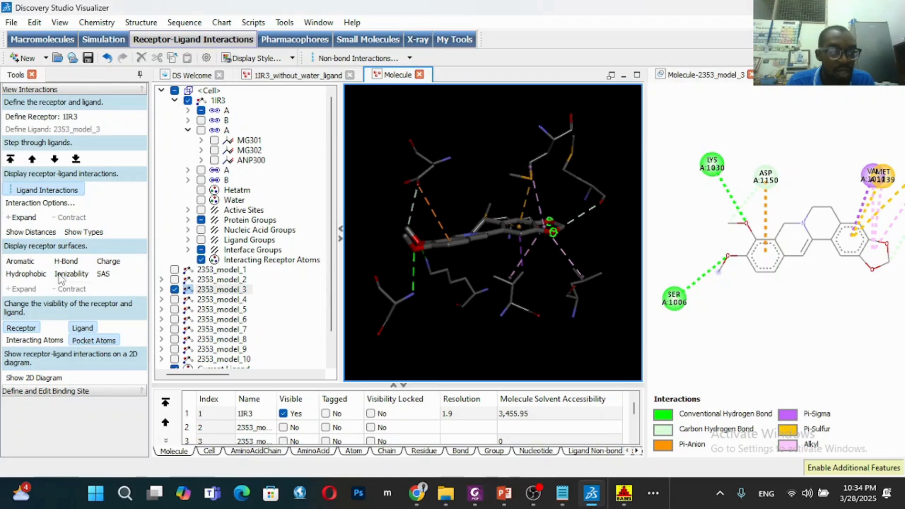
{"action": "right_click", "coordinate": [452, 146]}
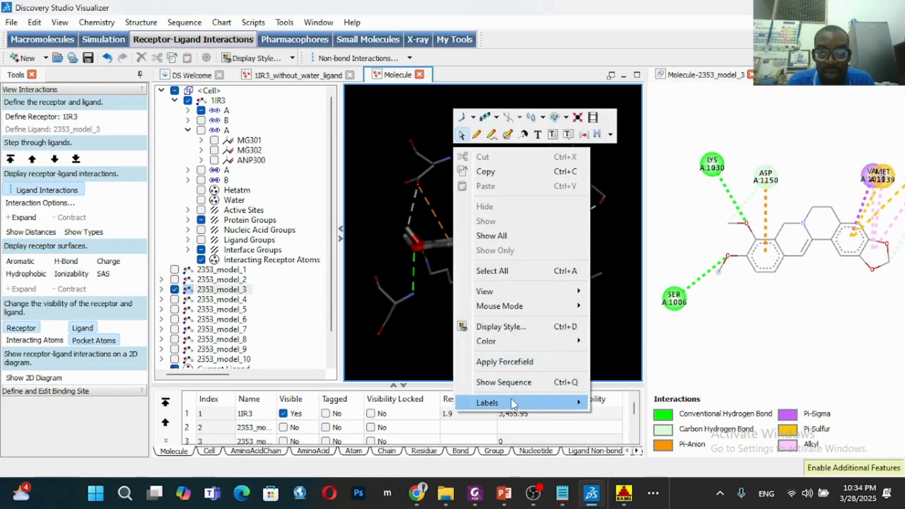
{"action": "mouse_move", "coordinate": [511, 400]}
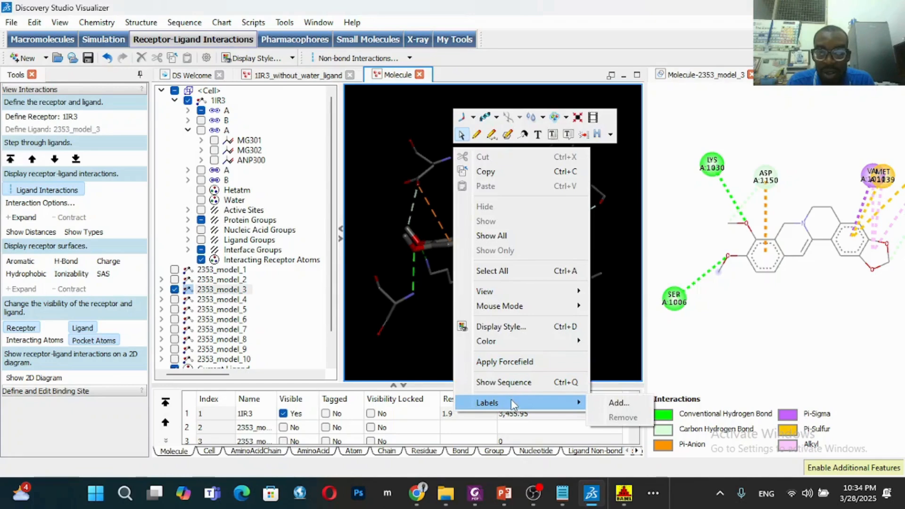
{"action": "left_click", "coordinate": [618, 404]}
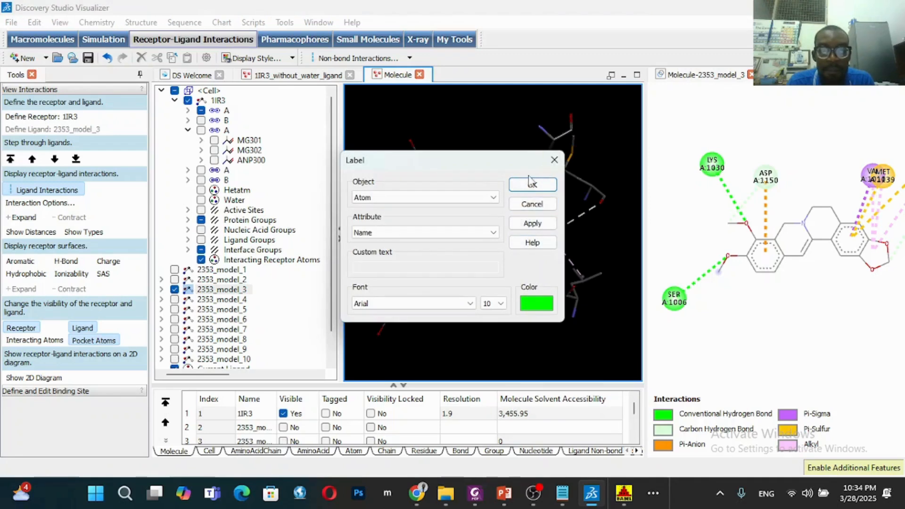
{"action": "left_click", "coordinate": [554, 160]}
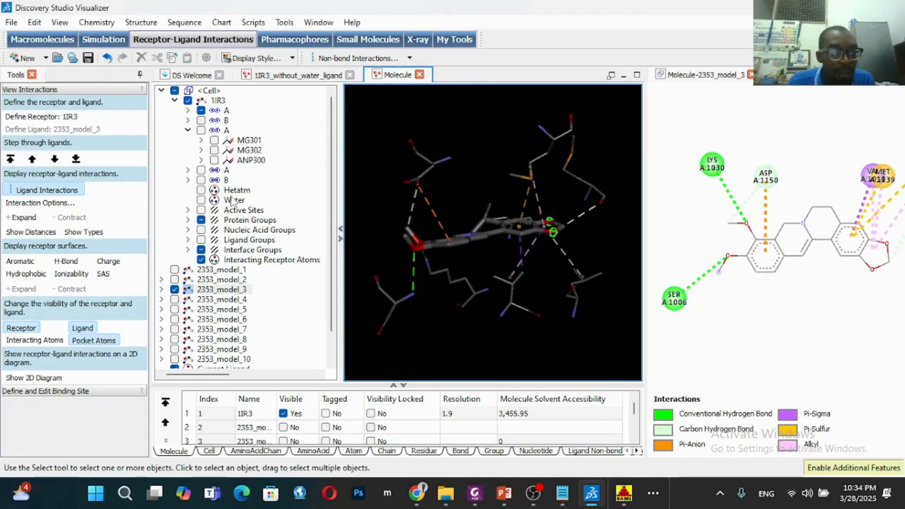
Show the interaction distances in the 3D view, and briefly turn the interaction type labels on and off.
{"action": "left_click", "coordinate": [51, 235]}
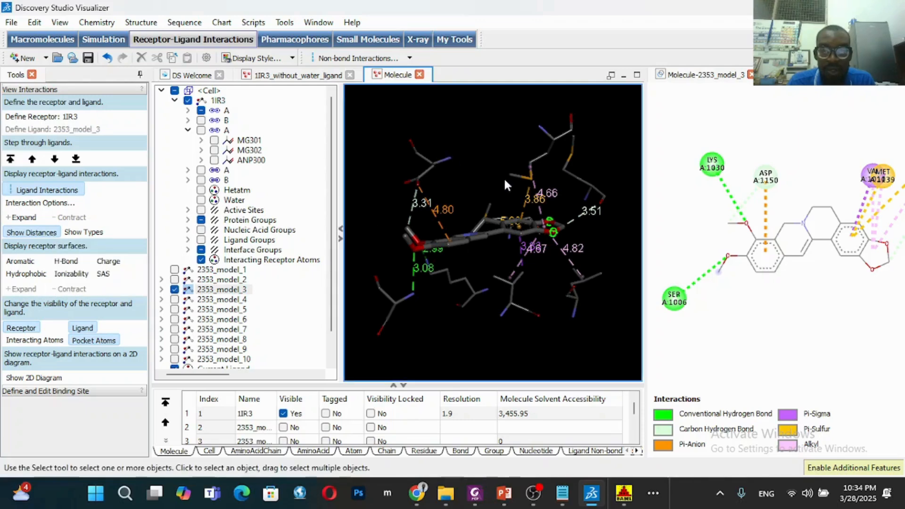
{"action": "right_click_drag", "start_coordinate": [496, 169], "coordinate": [479, 219]}
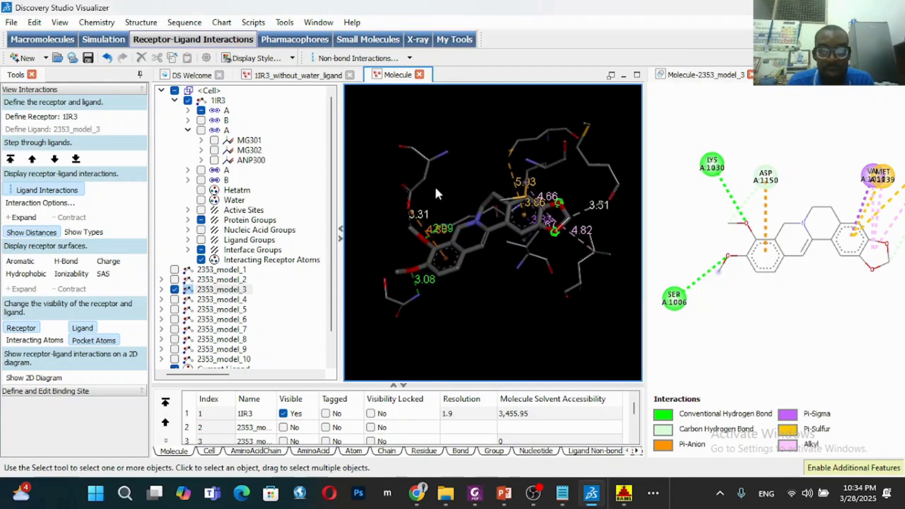
{"action": "left_click", "coordinate": [92, 234]}
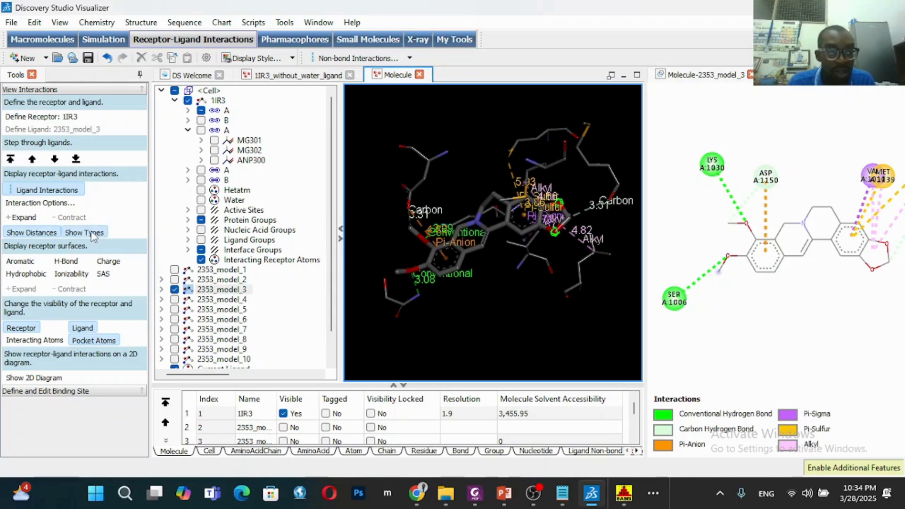
{"action": "left_click", "coordinate": [93, 234]}
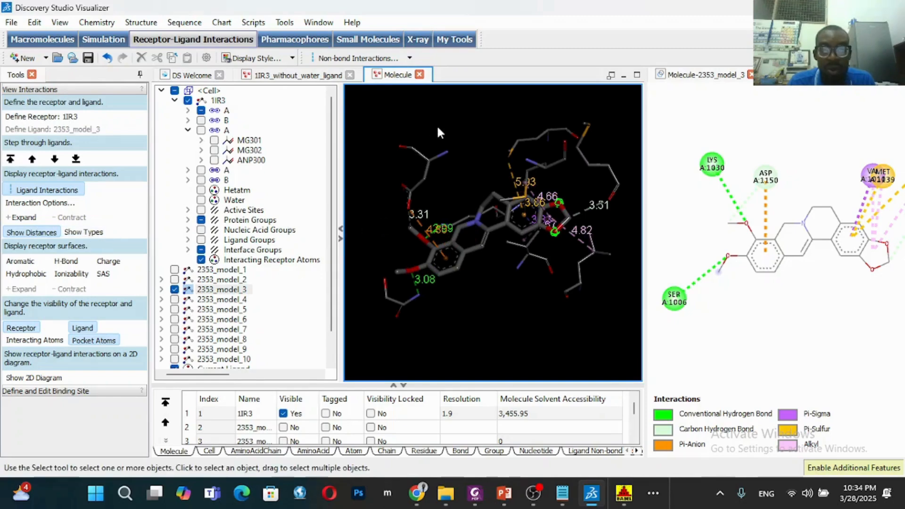
Select LYS A:1030 and SER A:1006 in the 2D diagram in turn to locate each residue in the 3D view.
{"action": "left_click", "coordinate": [714, 165]}
{"action": "left_click", "coordinate": [714, 166]}
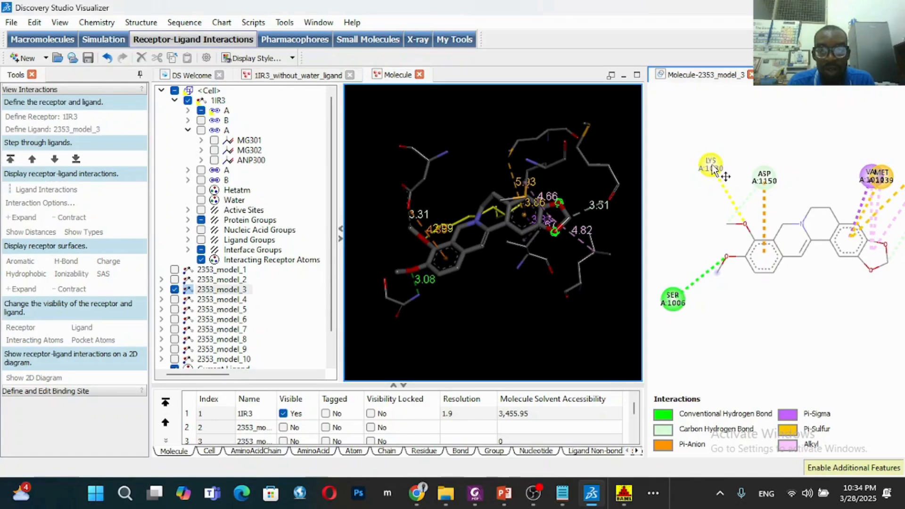
{"action": "left_click", "coordinate": [444, 200]}
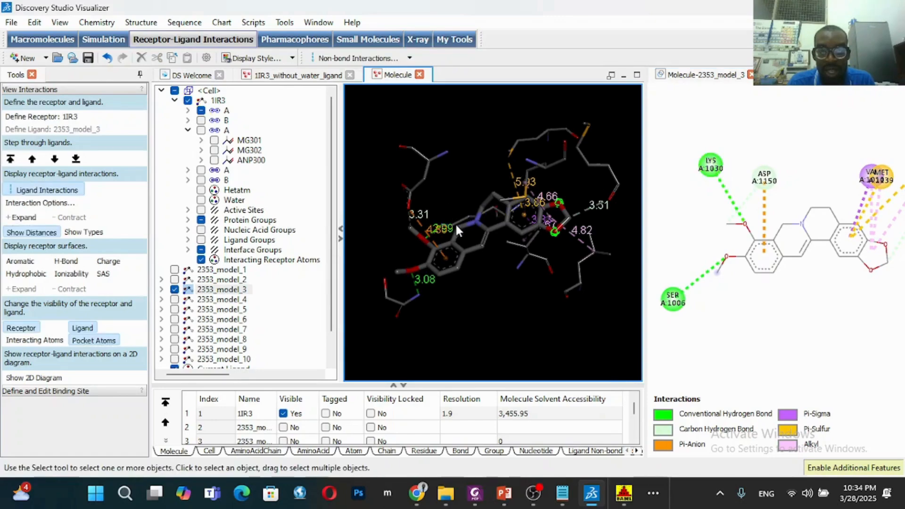
{"action": "left_click", "coordinate": [669, 302]}
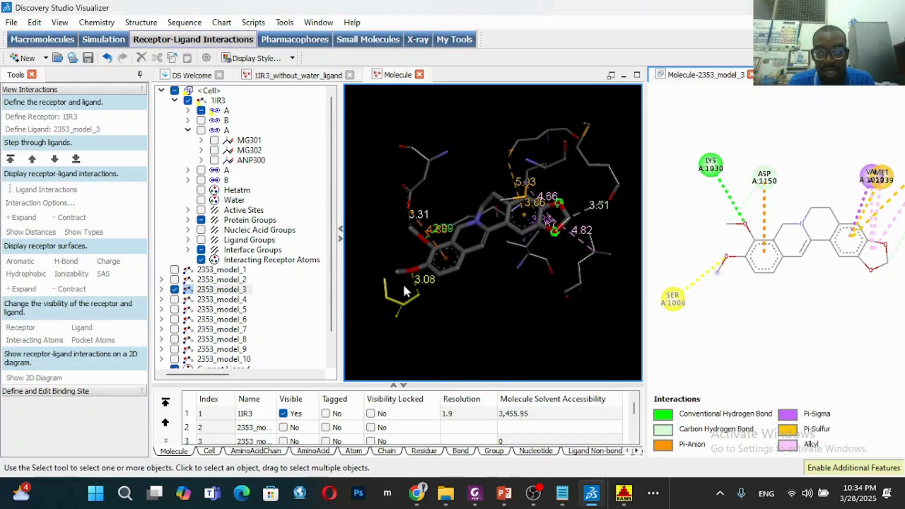
{"action": "left_click", "coordinate": [434, 304]}
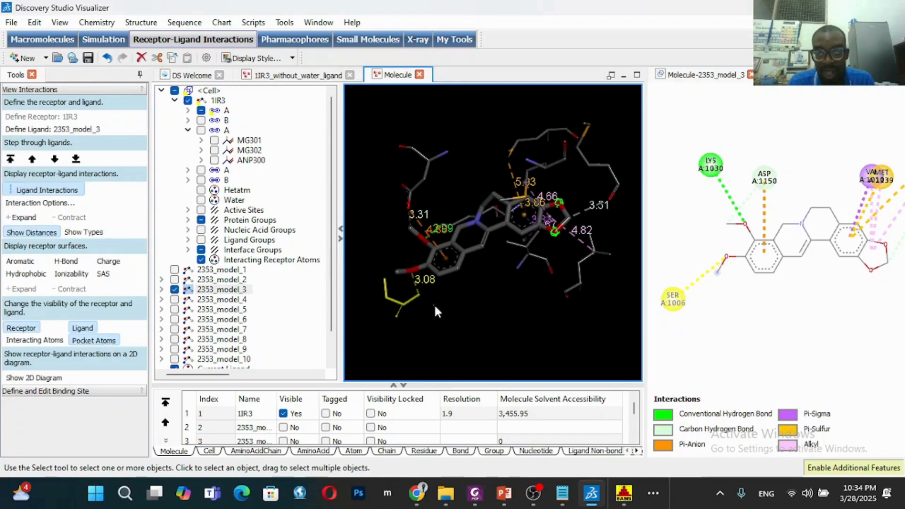
{"action": "right_click_drag", "start_coordinate": [434, 279], "coordinate": [437, 241]}
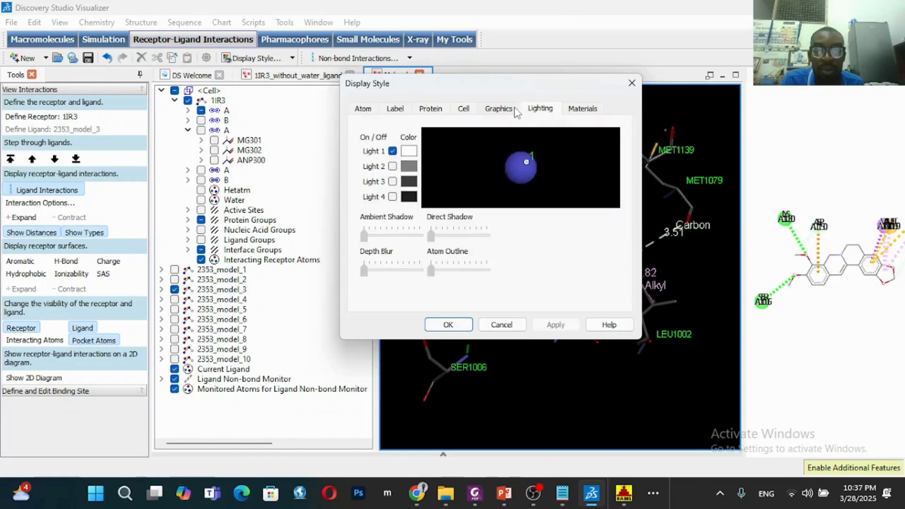
Change the 3D view's background color to white in the graphics display style settings.
{"action": "left_click", "coordinate": [514, 111]}
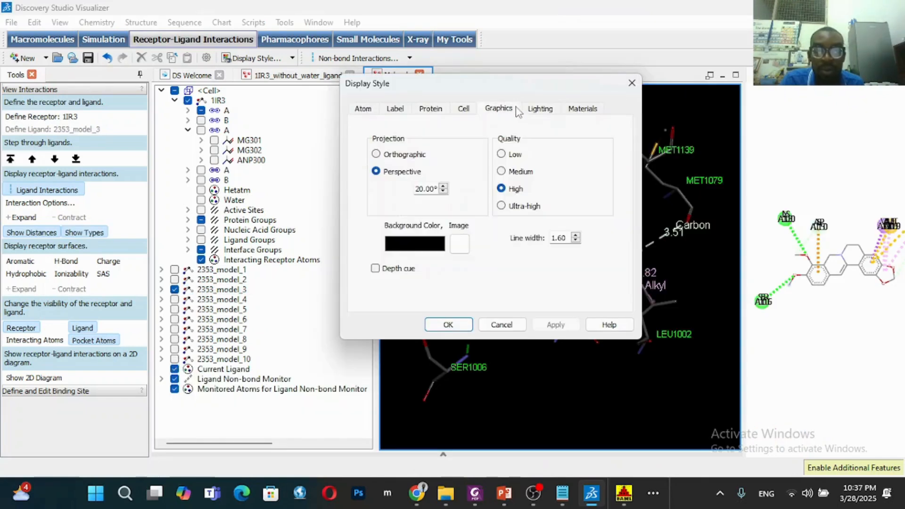
{"action": "left_click", "coordinate": [458, 245]}
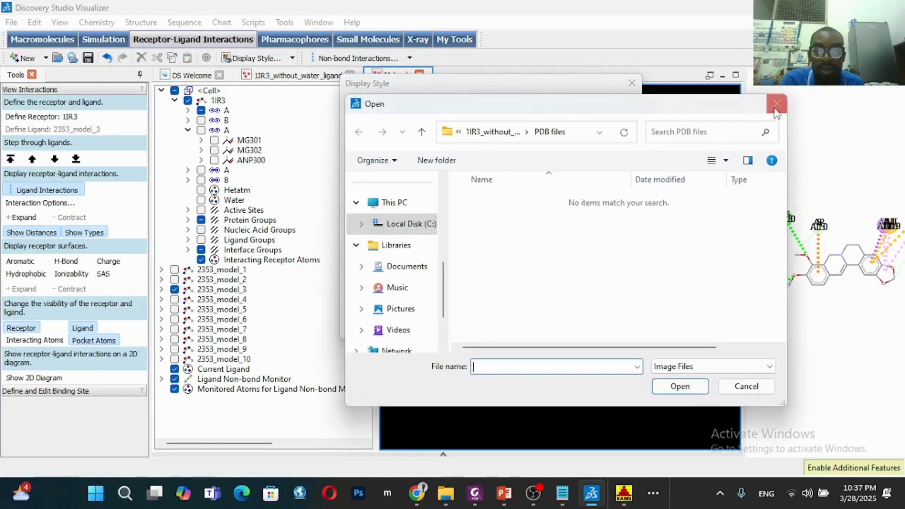
{"action": "left_click", "coordinate": [776, 112]}
{"action": "left_click", "coordinate": [423, 254]}
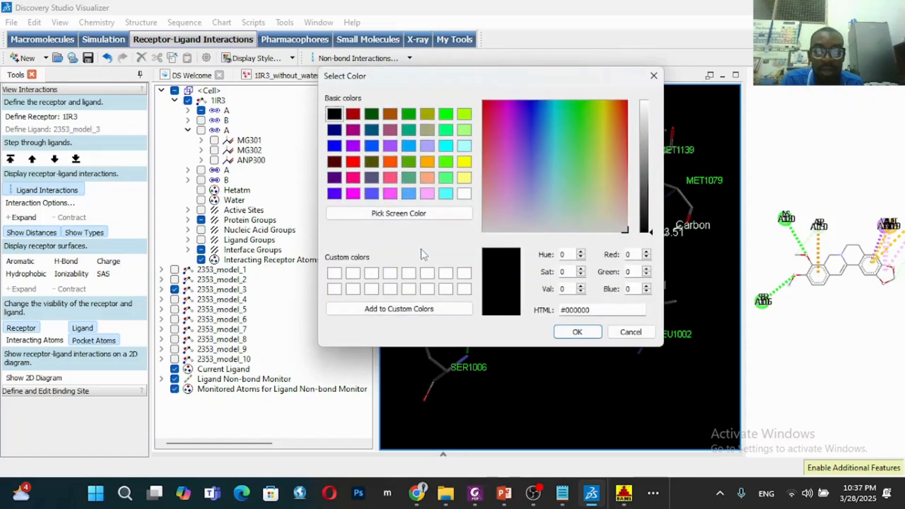
{"action": "left_click", "coordinate": [336, 274]}
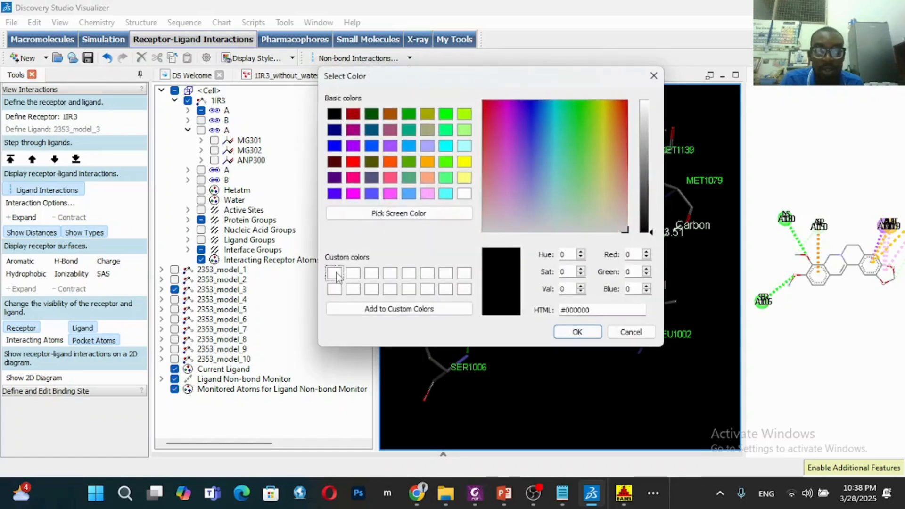
{"action": "left_click", "coordinate": [572, 331]}
{"action": "left_click", "coordinate": [565, 325]}
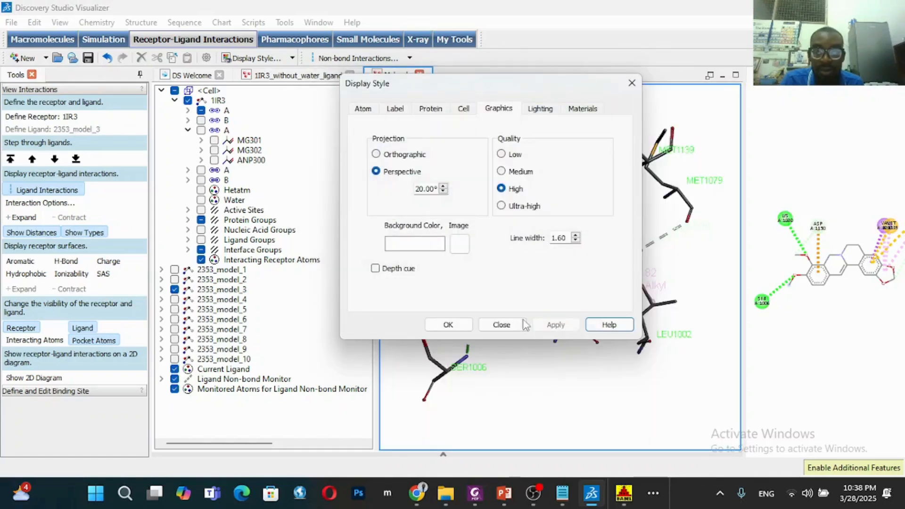
{"action": "left_click", "coordinate": [501, 325]}
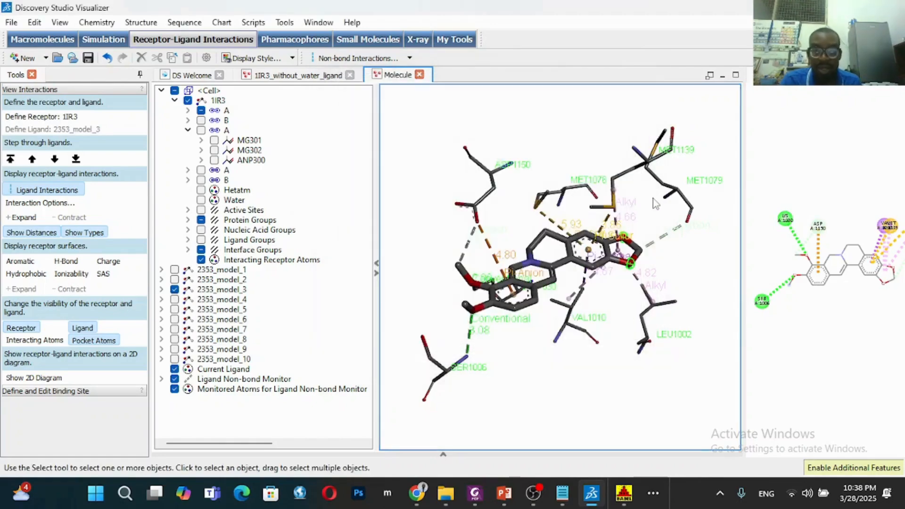
{"action": "right_click", "coordinate": [500, 177]}
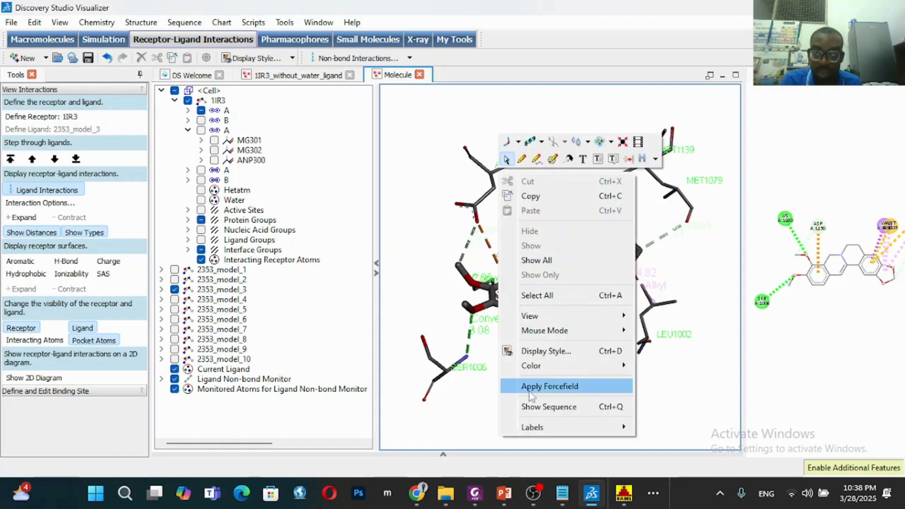
{"action": "mouse_move", "coordinate": [537, 429]}
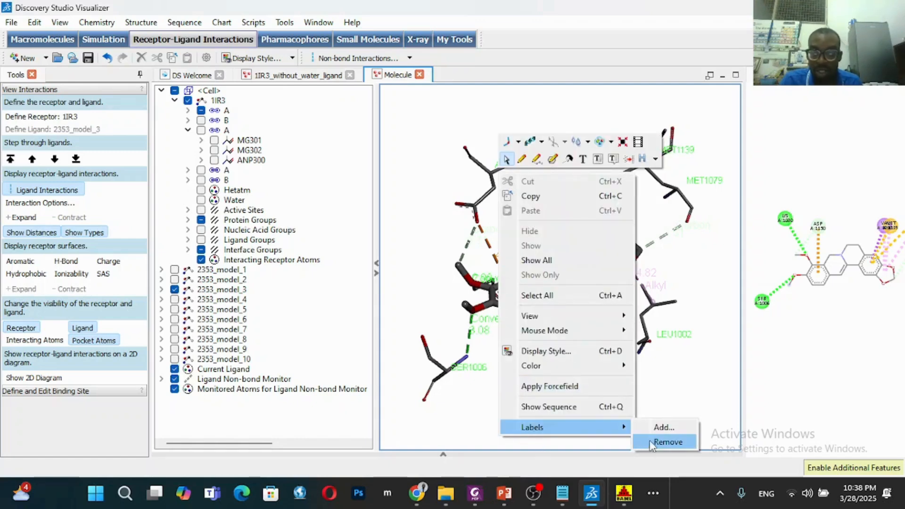
{"action": "left_click", "coordinate": [660, 427]}
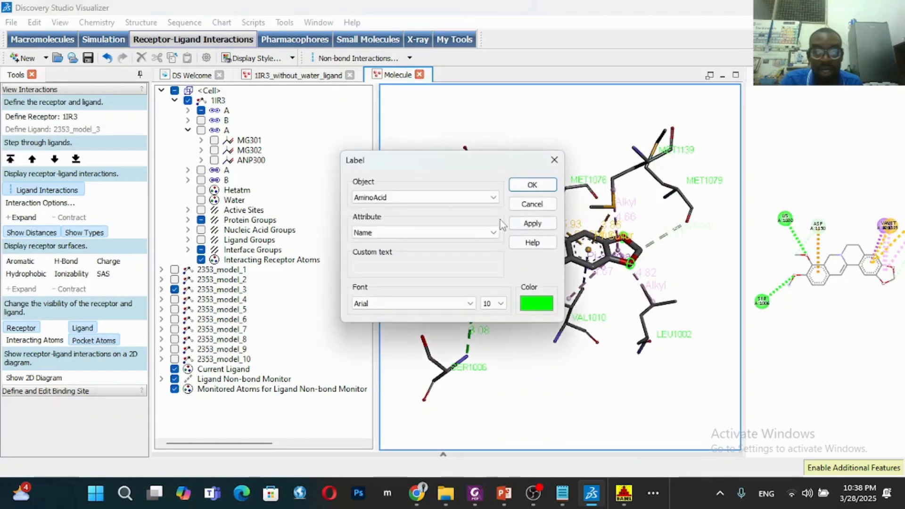
{"action": "left_click", "coordinate": [554, 160]}
Remove the green amino acid labels from the residues in the 3D view.
{"action": "right_click", "coordinate": [551, 163]}
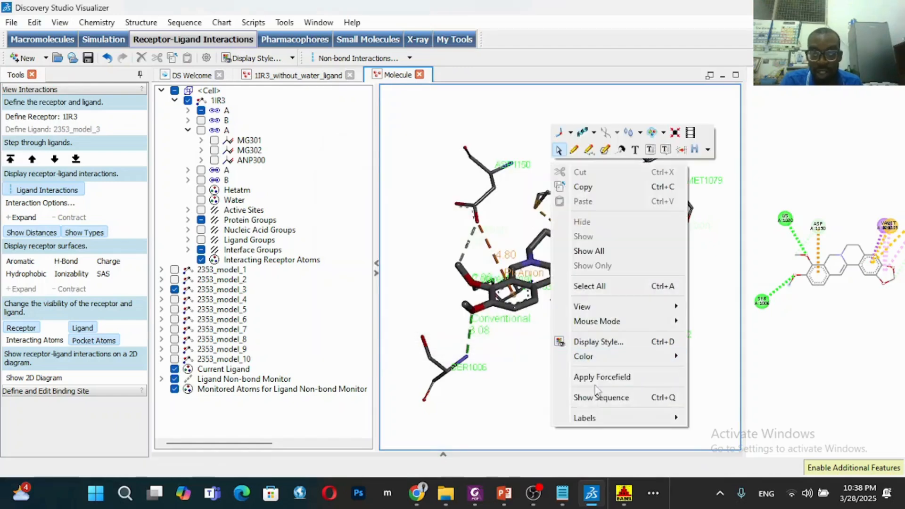
{"action": "mouse_move", "coordinate": [606, 417]}
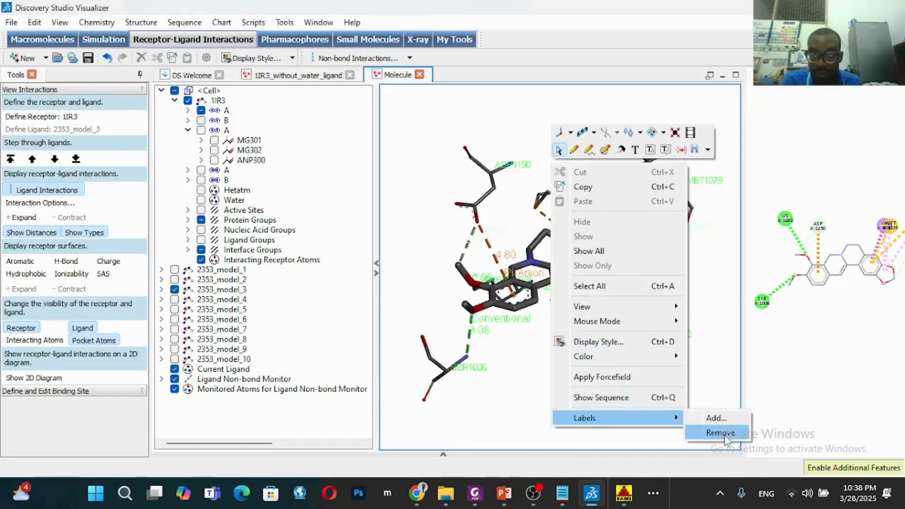
{"action": "left_click", "coordinate": [721, 432]}
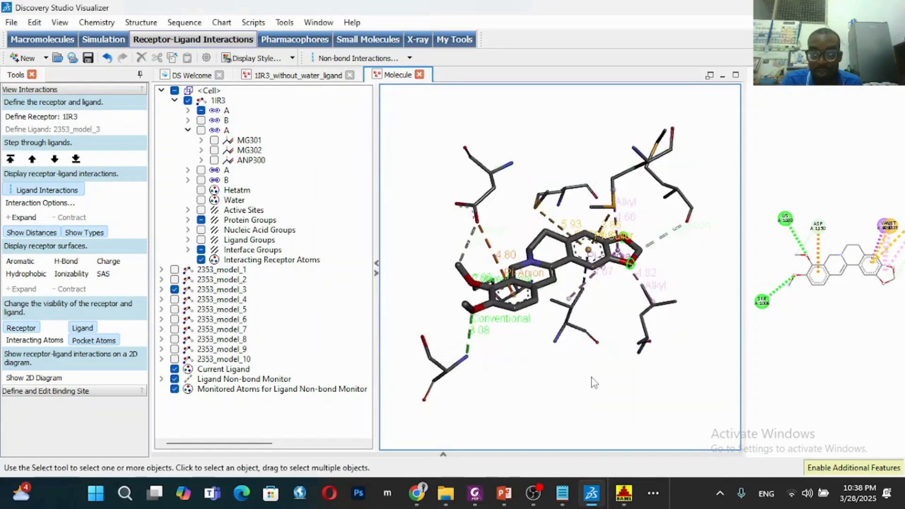
Label the amino acids by name in dark red, using 10-point Arial.
{"action": "right_click", "coordinate": [534, 133]}
{"action": "mouse_move", "coordinate": [612, 383]}
{"action": "left_click", "coordinate": [691, 385]}
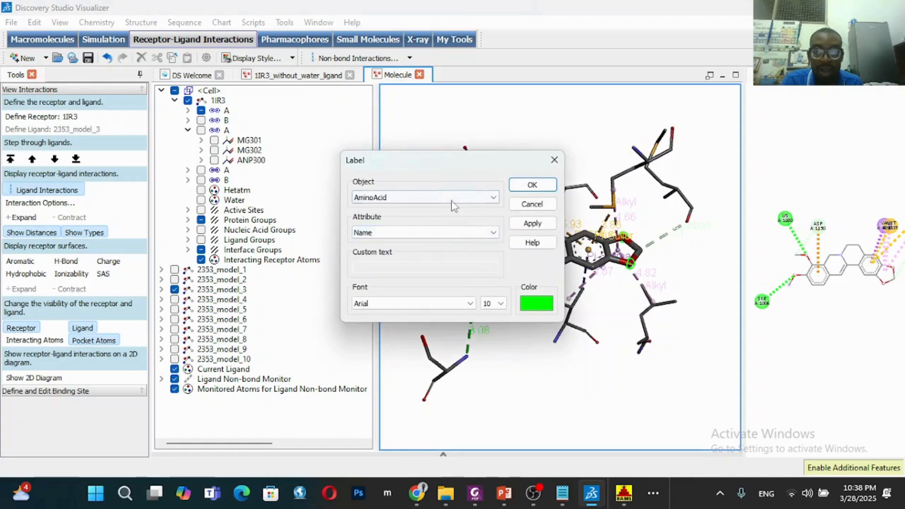
{"action": "left_click", "coordinate": [536, 303]}
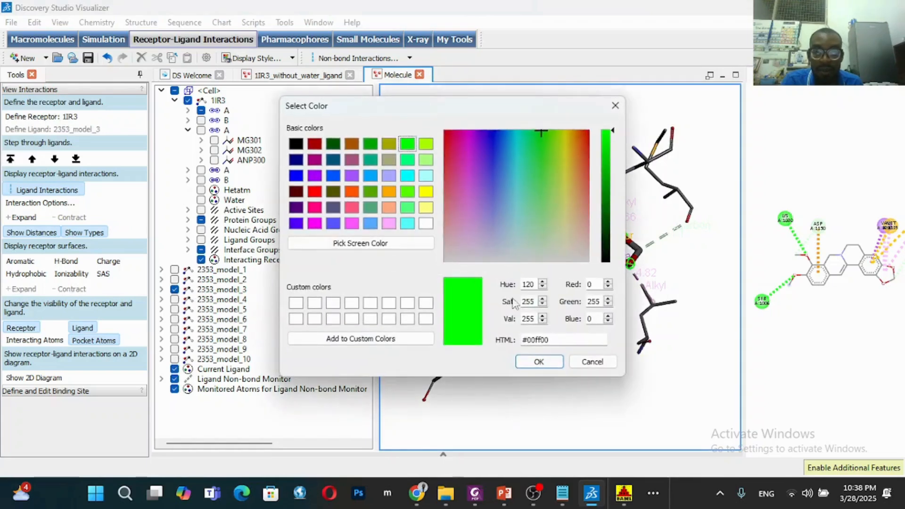
{"action": "left_click", "coordinate": [314, 144]}
{"action": "left_click", "coordinate": [554, 362]}
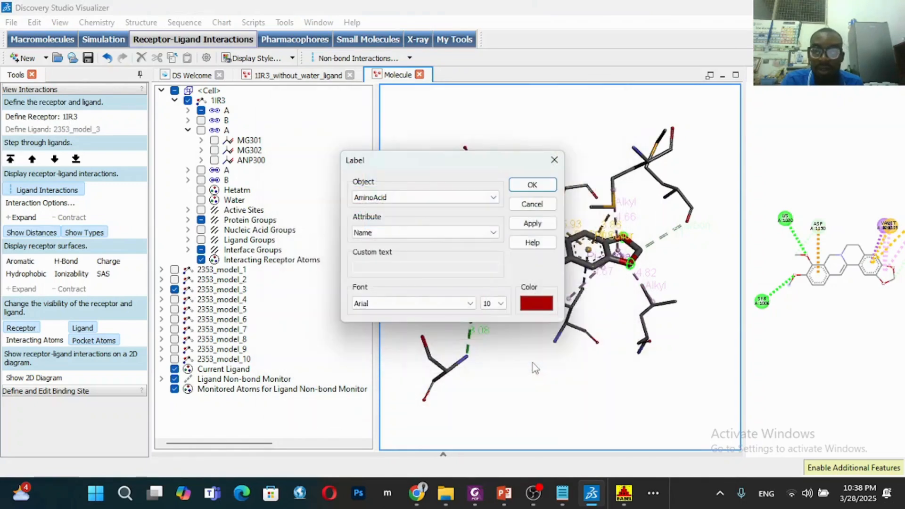
{"action": "left_click", "coordinate": [523, 225]}
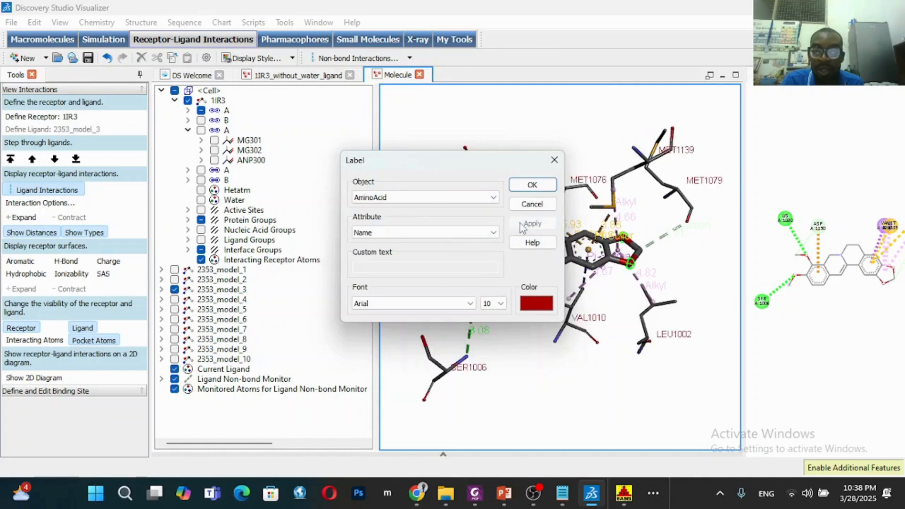
Reapply Arial as the font of the amino acid name labels.
{"action": "left_click", "coordinate": [450, 303]}
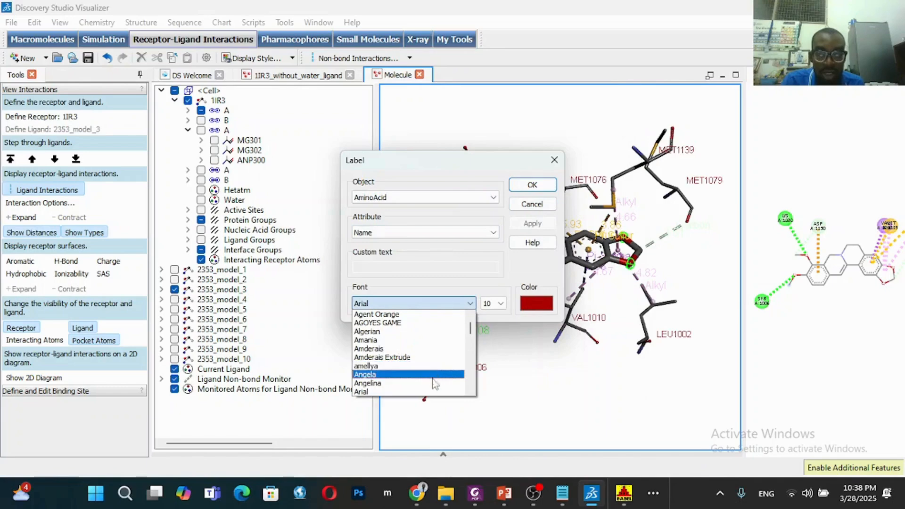
{"action": "left_click", "coordinate": [428, 392]}
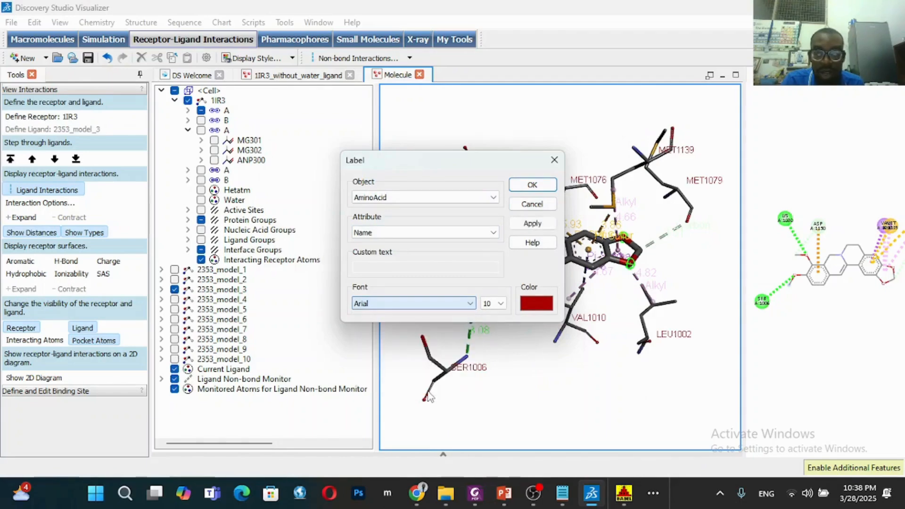
{"action": "left_click", "coordinate": [535, 227]}
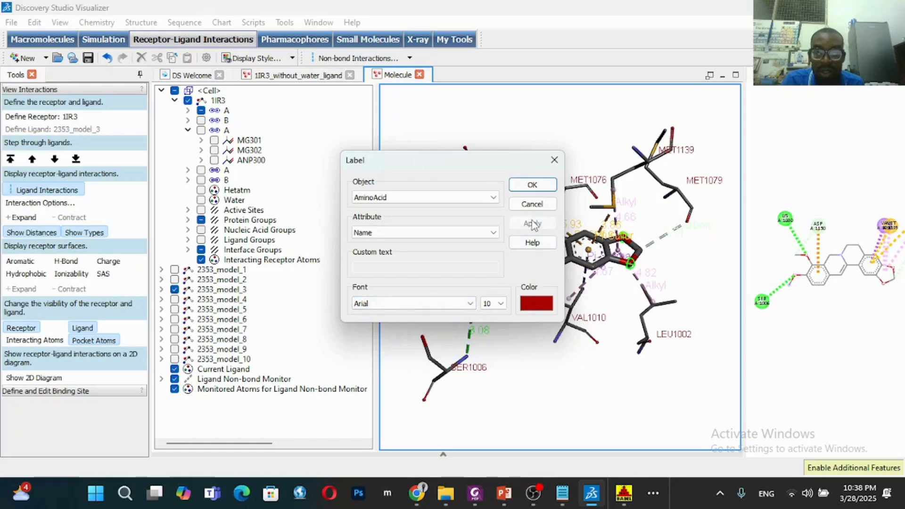
Change the font of the amino acid name labels to Bahnschrift SemiBold.
{"action": "left_click", "coordinate": [470, 303]}
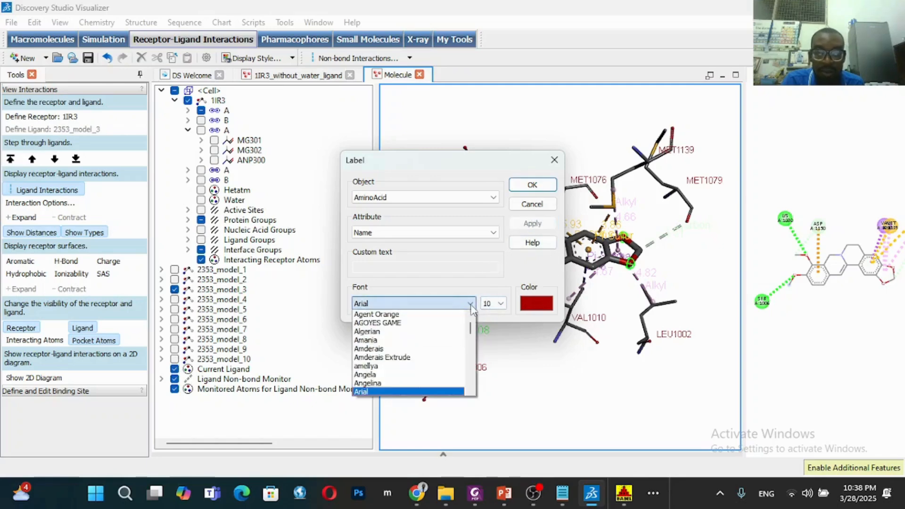
{"action": "scroll", "coordinate": [473, 354], "scroll_direction": "down", "scroll_amount": 3}
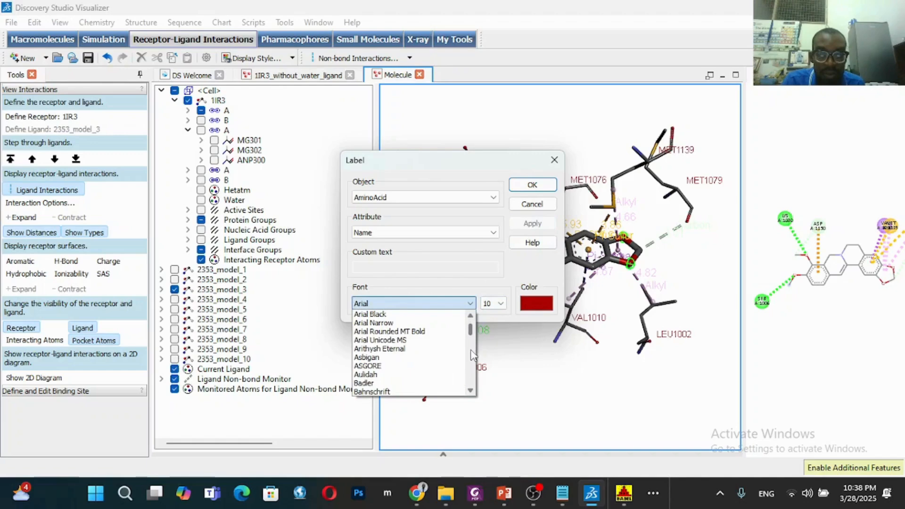
{"action": "scroll", "coordinate": [473, 355], "scroll_direction": "down", "scroll_amount": 3}
{"action": "left_click", "coordinate": [446, 350]}
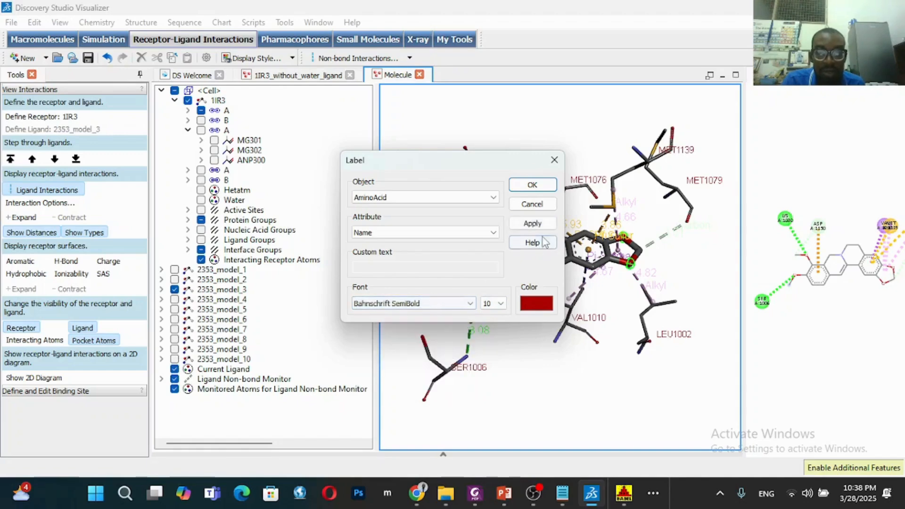
{"action": "left_click", "coordinate": [532, 223]}
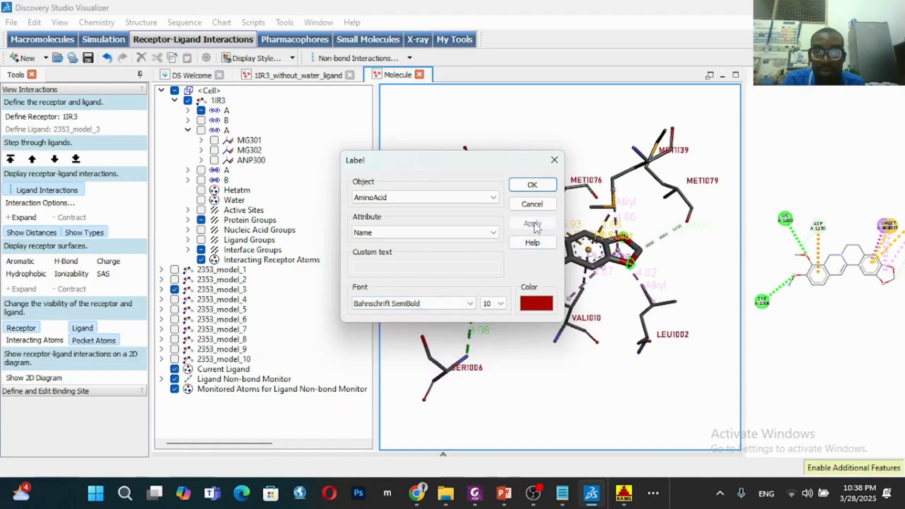
{"action": "left_click", "coordinate": [530, 186]}
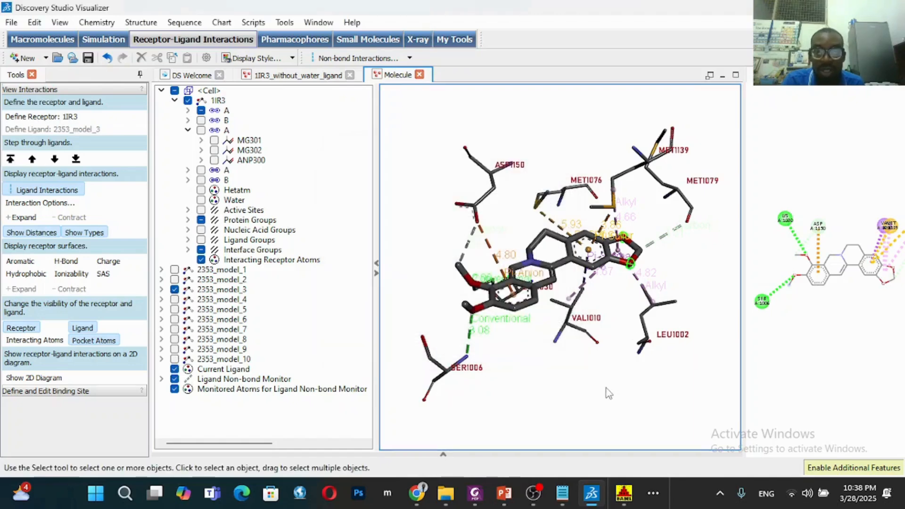
Inspect the labeled 3D interactions from different angles, highlighting the 2353_model_3 ligand among the residues.
{"action": "middle_click_drag", "start_coordinate": [608, 394], "coordinate": [568, 359]}
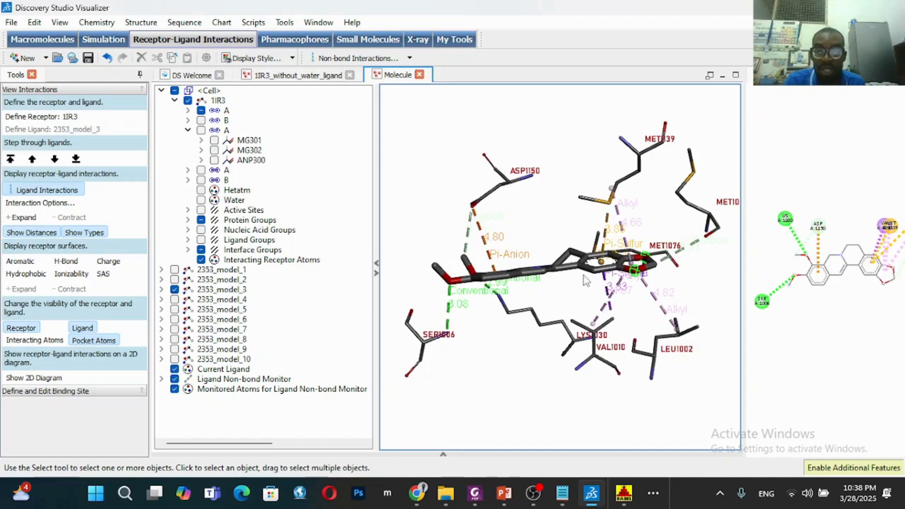
{"action": "left_click", "coordinate": [575, 259]}
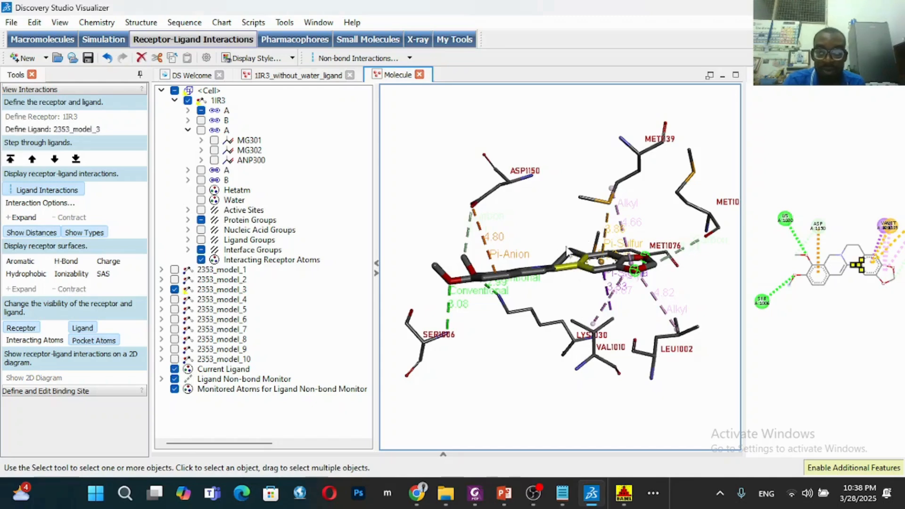
{"action": "middle_click_drag", "start_coordinate": [567, 252], "coordinate": [567, 281]}
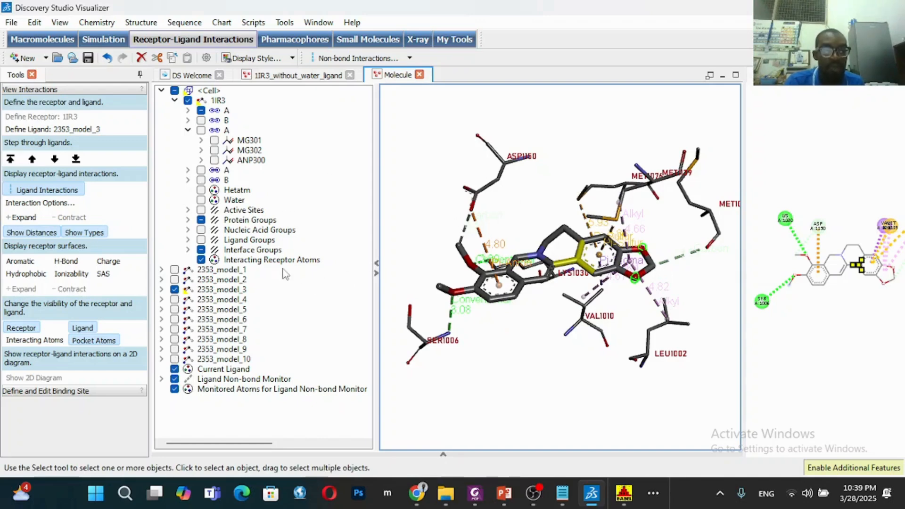
{"action": "left_click", "coordinate": [219, 290]}
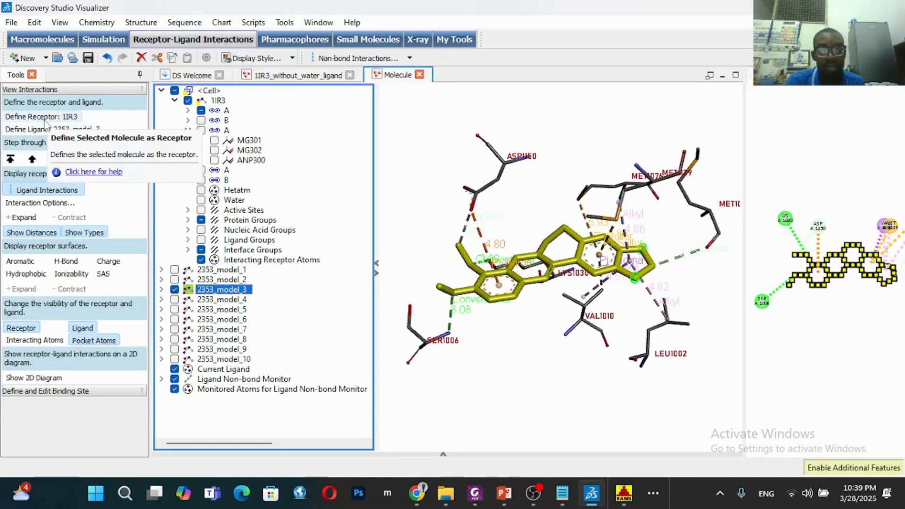
{"action": "left_click", "coordinate": [526, 128]}
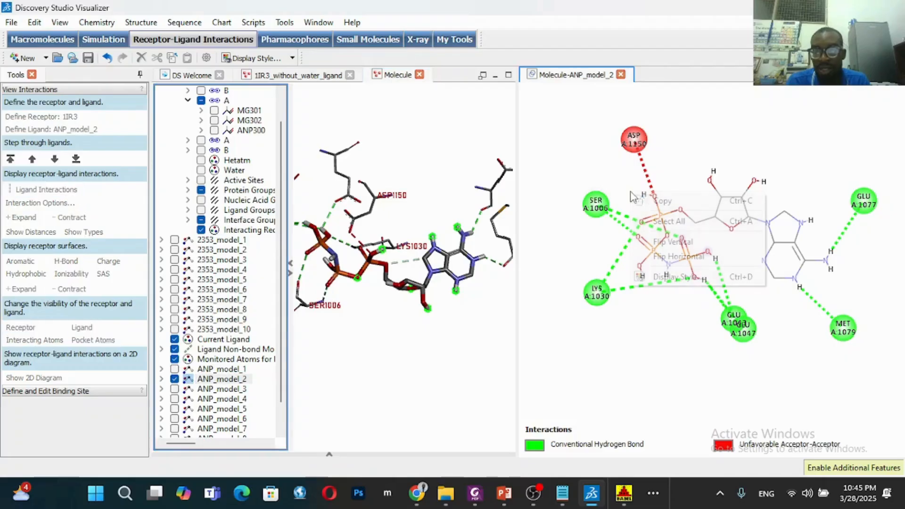
Set the ligand's atom display style to Stick in the ANP_model_2 2D diagram.
{"action": "right_click", "coordinate": [631, 194]}
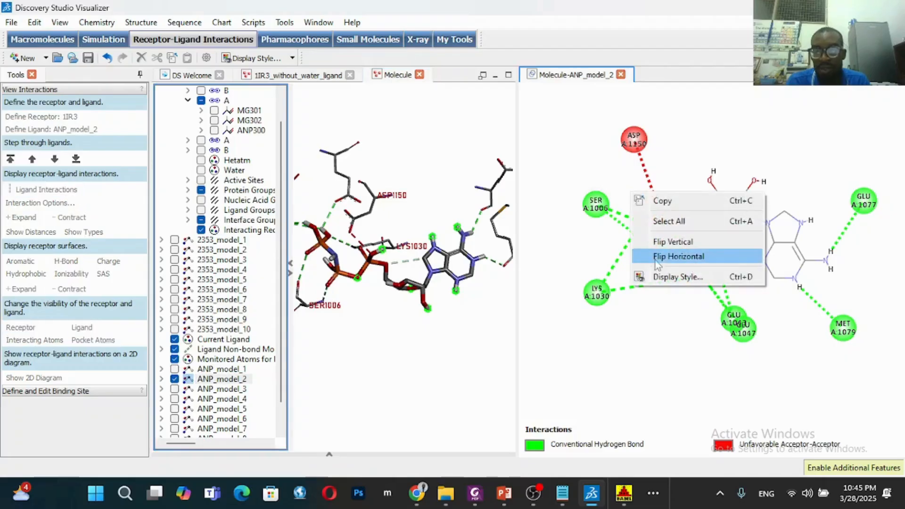
{"action": "left_click", "coordinate": [662, 332]}
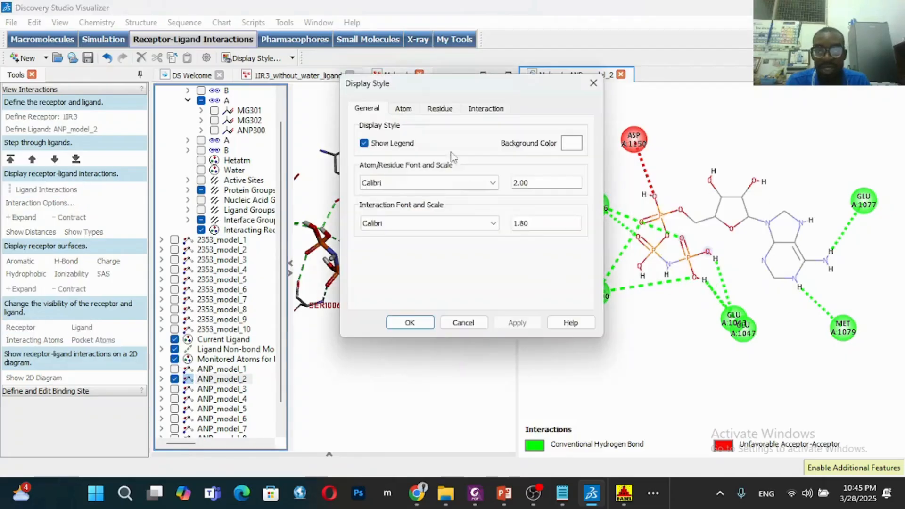
{"action": "left_click", "coordinate": [403, 108]}
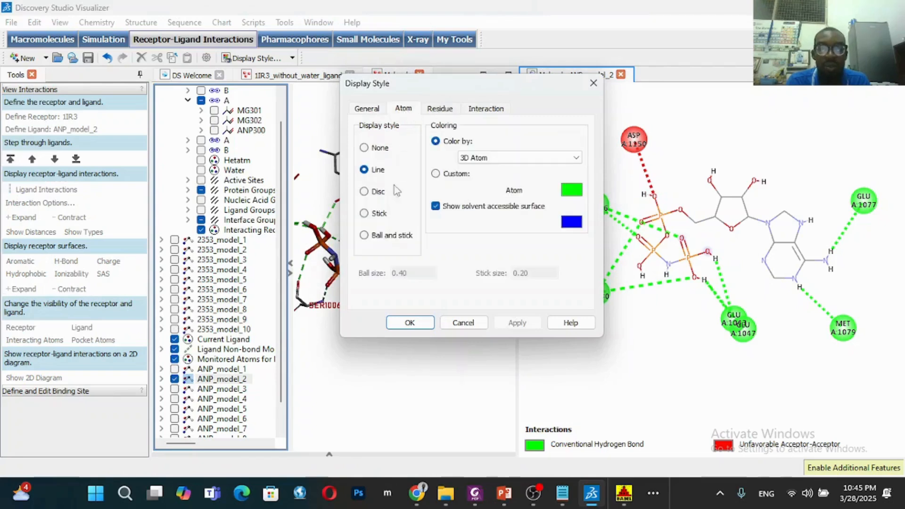
{"action": "left_click", "coordinate": [379, 214]}
{"action": "left_click", "coordinate": [518, 323]}
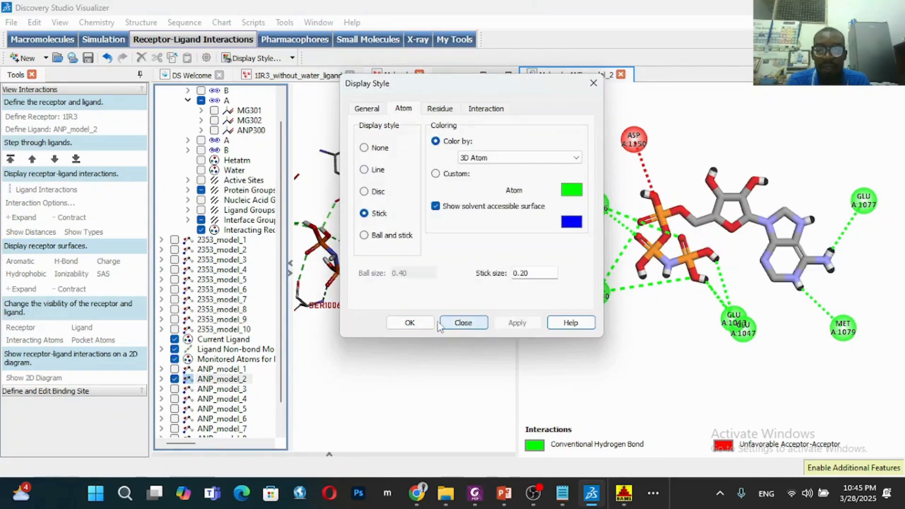
{"action": "left_click", "coordinate": [409, 323]}
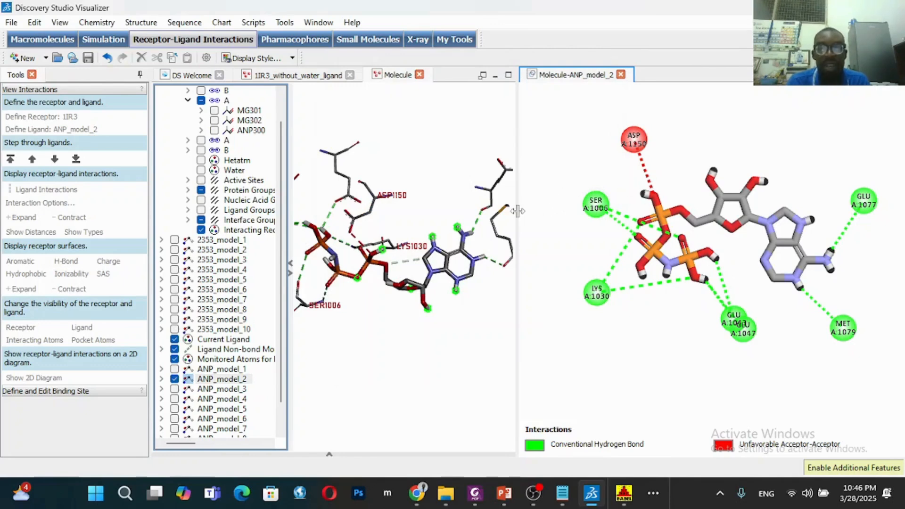
Widen the 3D molecule view beside the ANP_model_2 2D diagram and make it the active view.
{"action": "left_click_drag", "start_coordinate": [517, 209], "coordinate": [607, 209]}
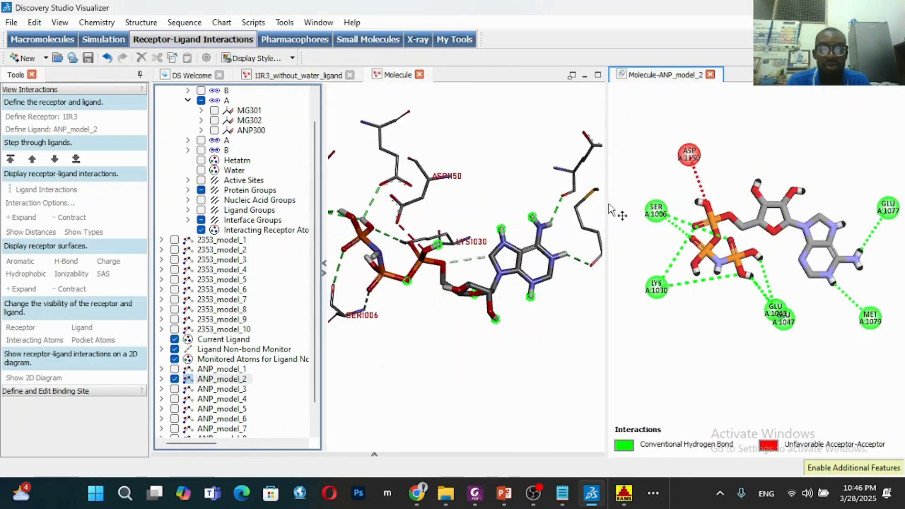
{"action": "left_click_drag", "start_coordinate": [612, 209], "coordinate": [638, 210]}
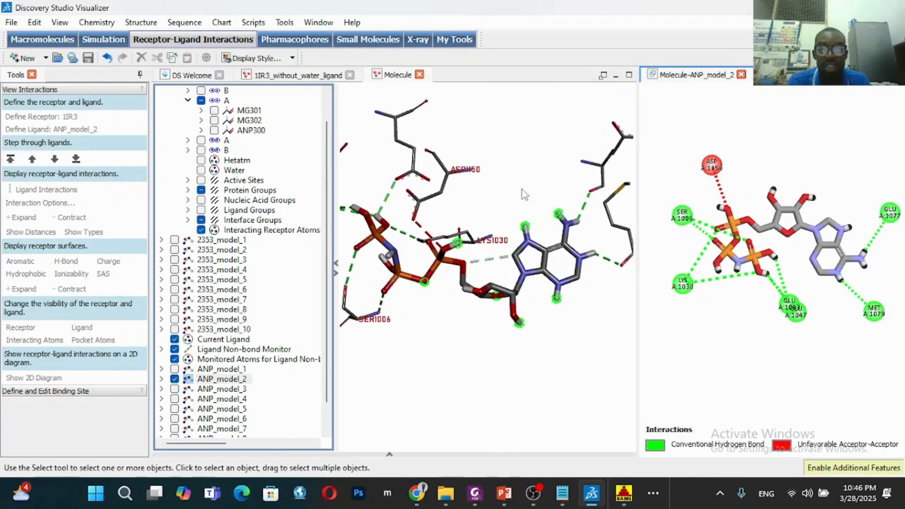
{"action": "left_click", "coordinate": [486, 370]}
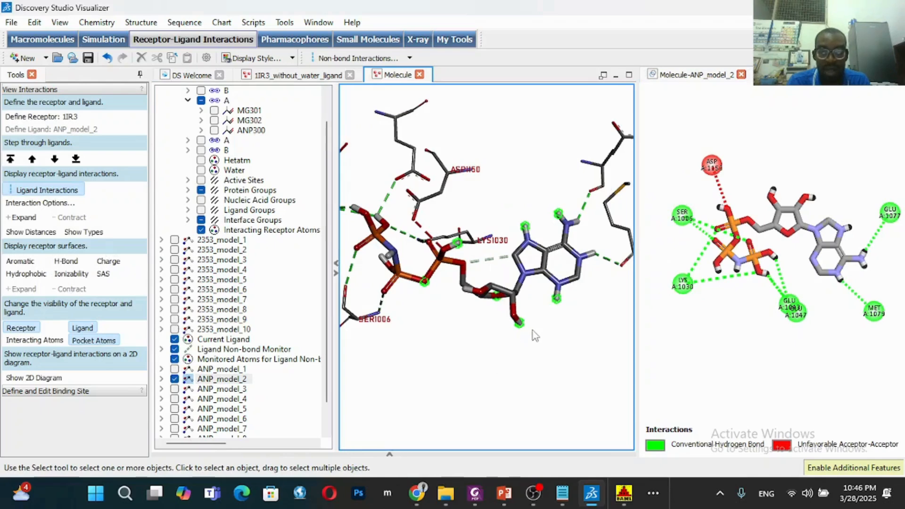
{"action": "left_click", "coordinate": [520, 324]}
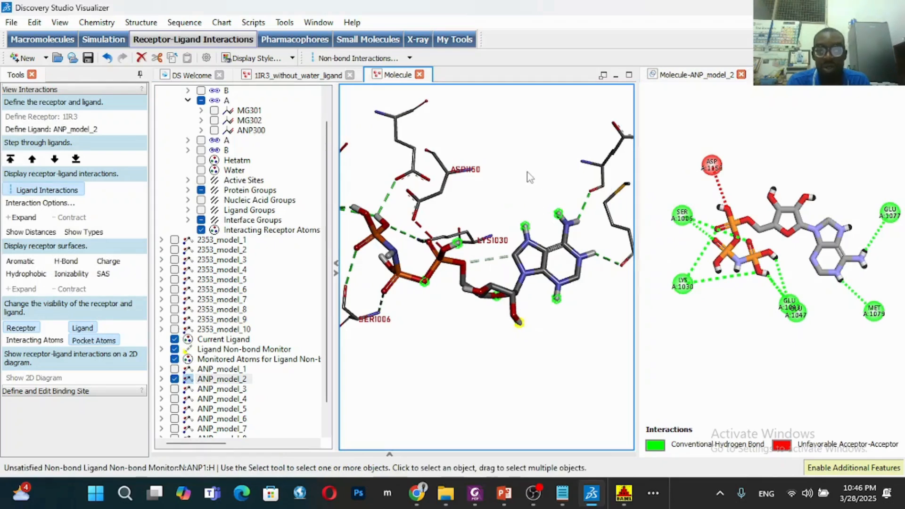
{"action": "right_click", "coordinate": [478, 129]}
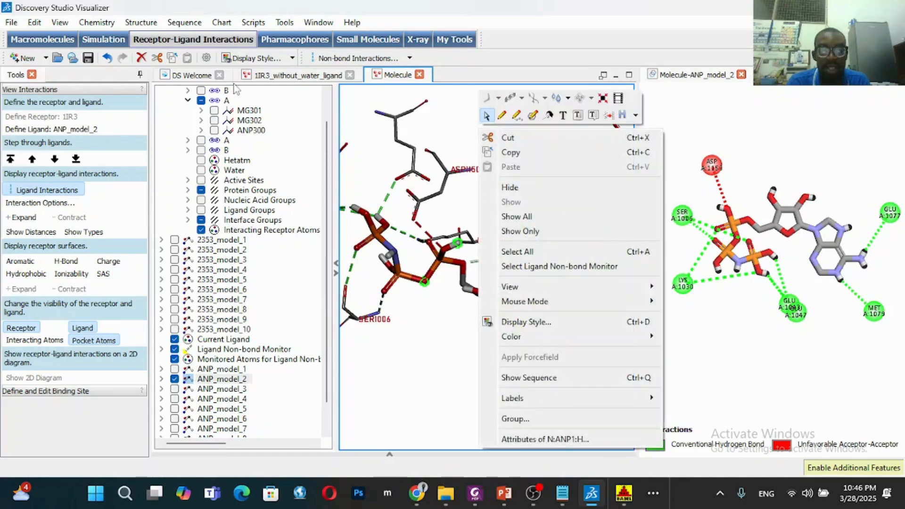
{"action": "left_click", "coordinate": [457, 94]}
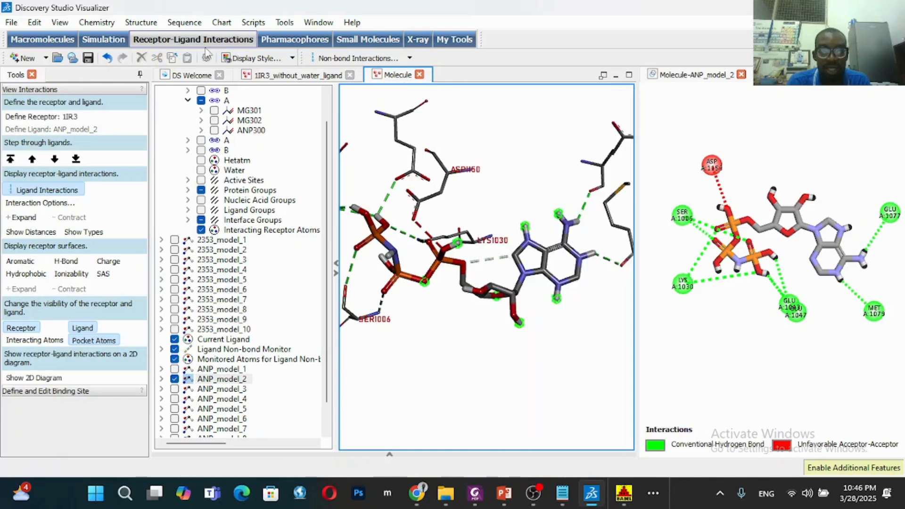
Save the 3D view as an image file named Molecule in the PDB files folder, 800 pixels wide with the aspect ratio kept.
{"action": "left_click", "coordinate": [10, 26]}
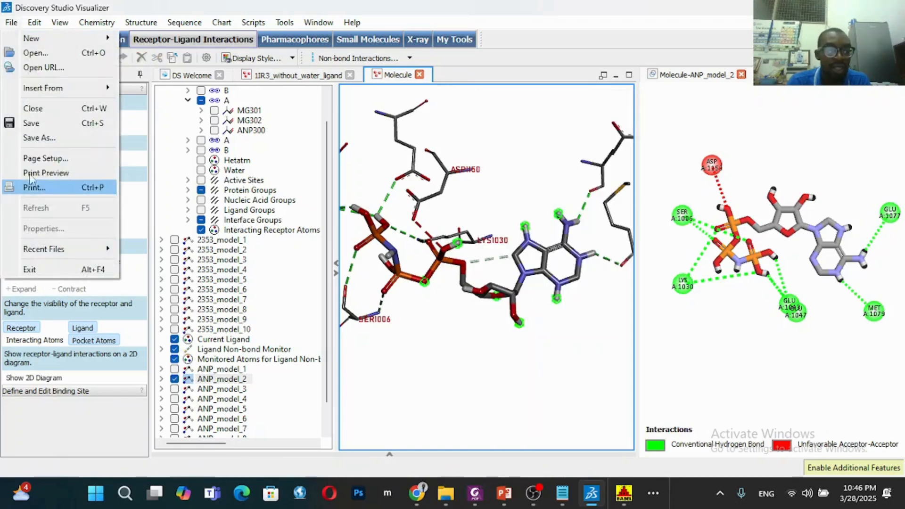
{"action": "left_click", "coordinate": [38, 136]}
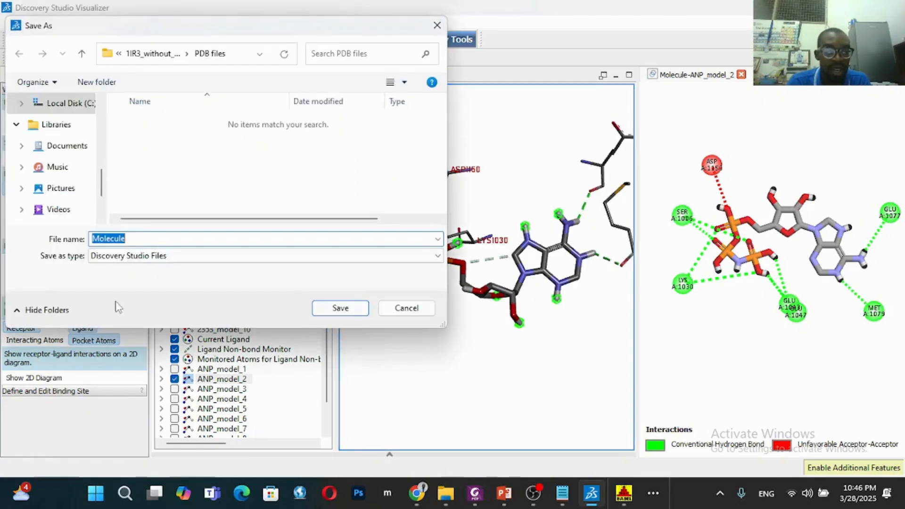
{"action": "left_click", "coordinate": [120, 255]}
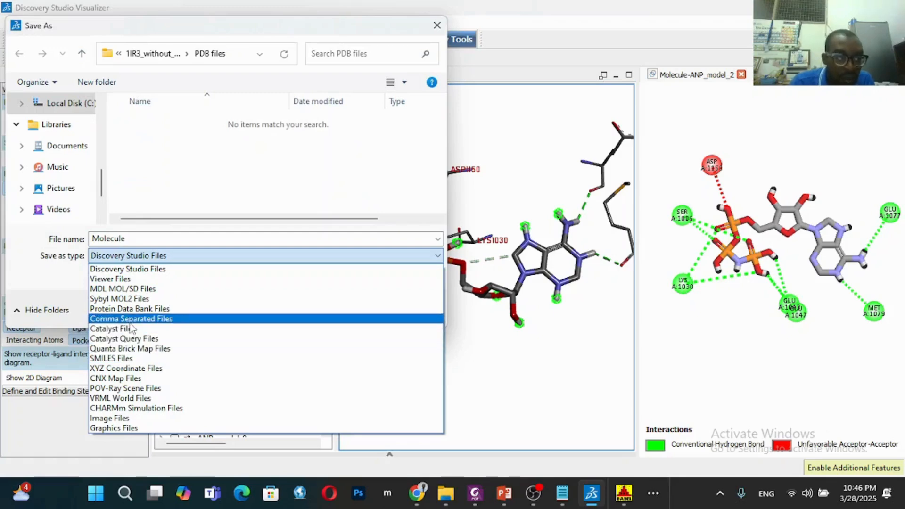
{"action": "left_click", "coordinate": [125, 418]}
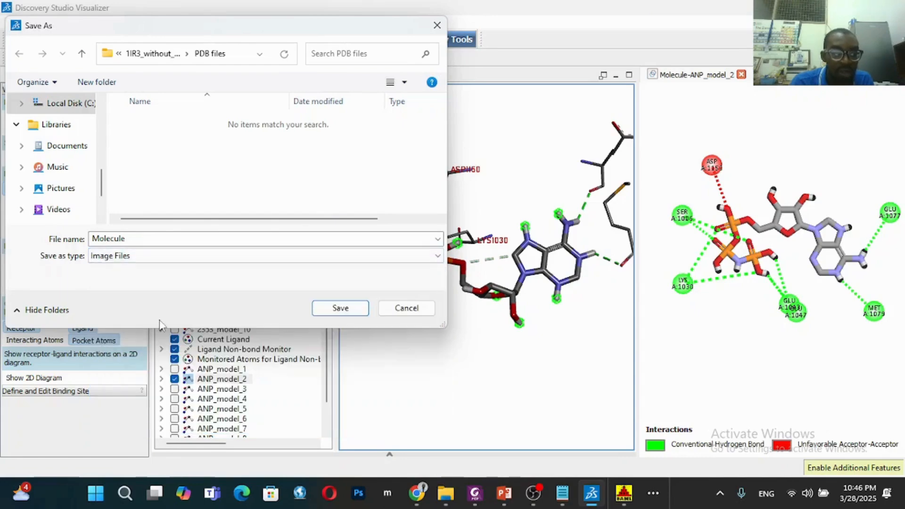
{"action": "left_click", "coordinate": [341, 308]}
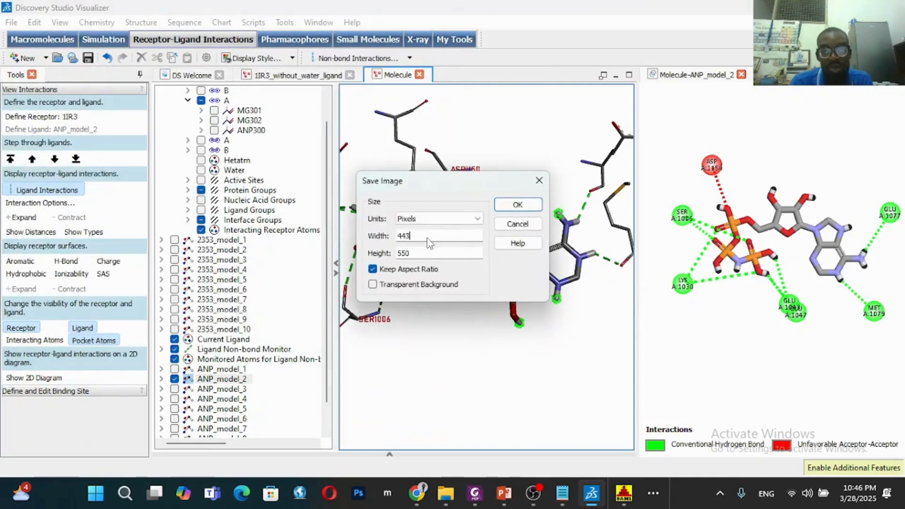
{"action": "left_click", "coordinate": [428, 238]}
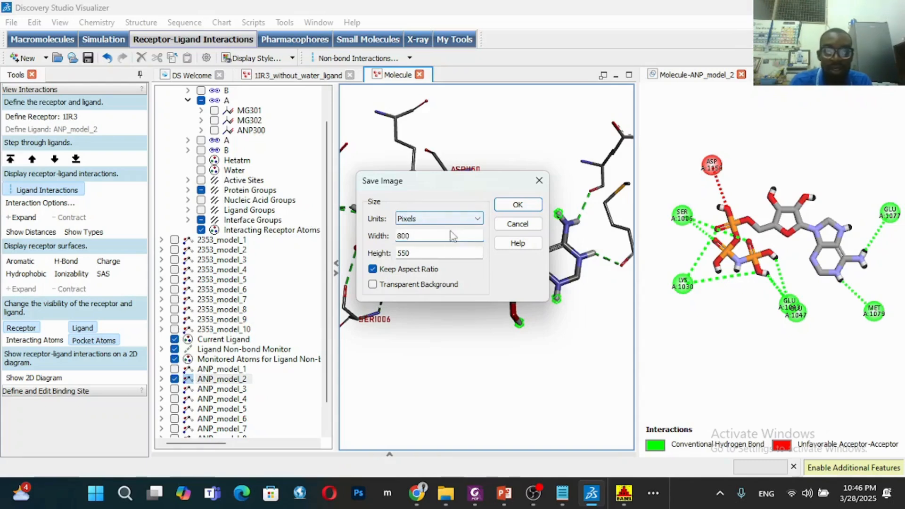
{"action": "left_click", "coordinate": [412, 270]}
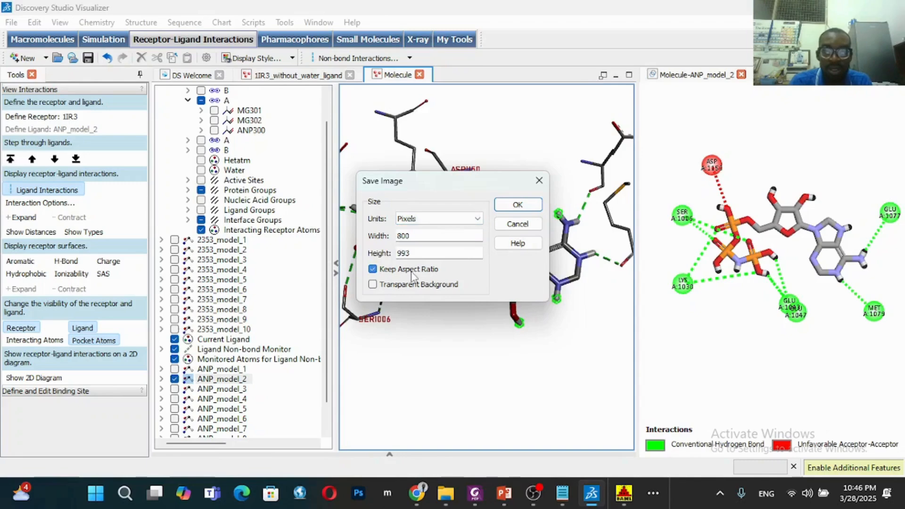
{"action": "left_click", "coordinate": [519, 206]}
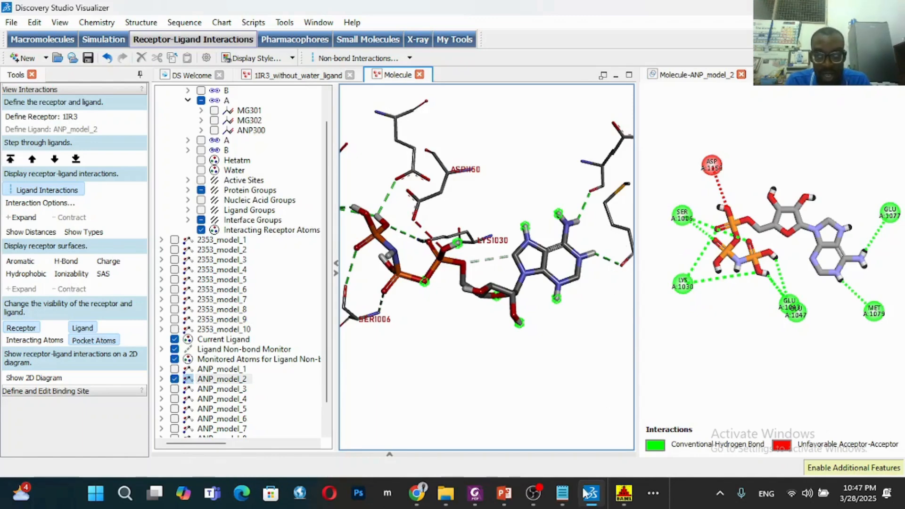
Check the compounds' PubChem CIDs in the Notepad notes, and show 2353_model_2 in the 3D view.
{"action": "left_click", "coordinate": [569, 496]}
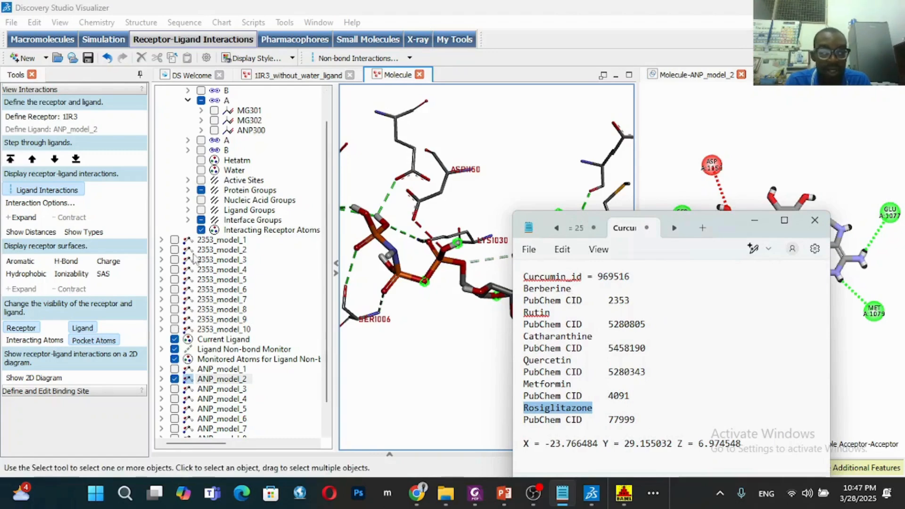
{"action": "left_click", "coordinate": [174, 251]}
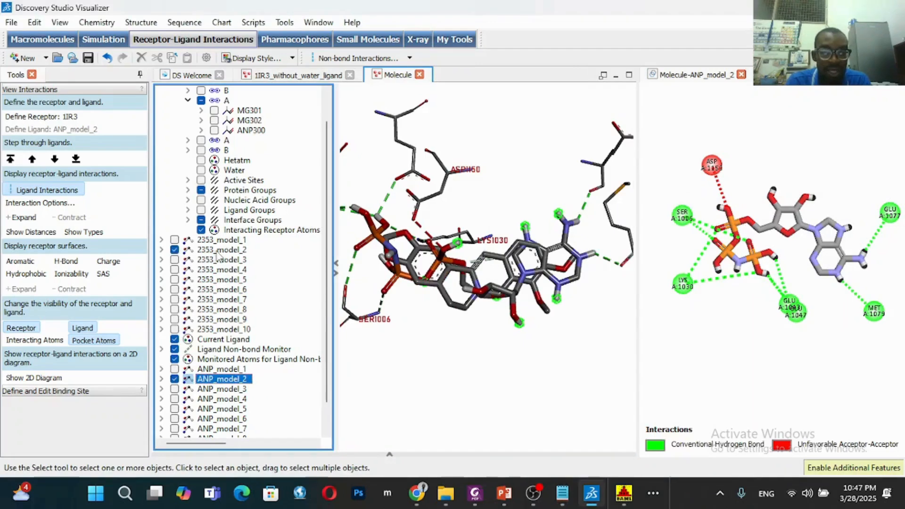
{"action": "left_click", "coordinate": [525, 162]}
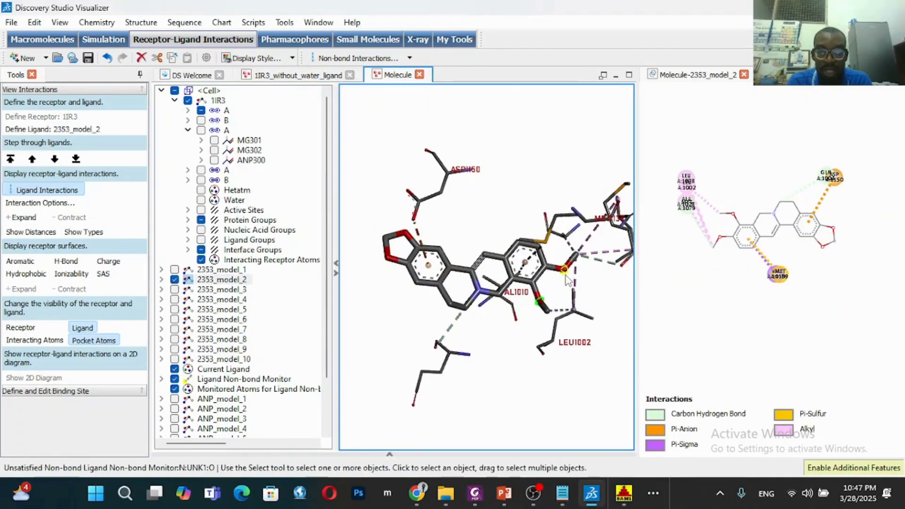
Open the data table's unsatisfied non-bond entries and hide both acceptor markers on the ligand.
{"action": "left_click", "coordinate": [389, 455]}
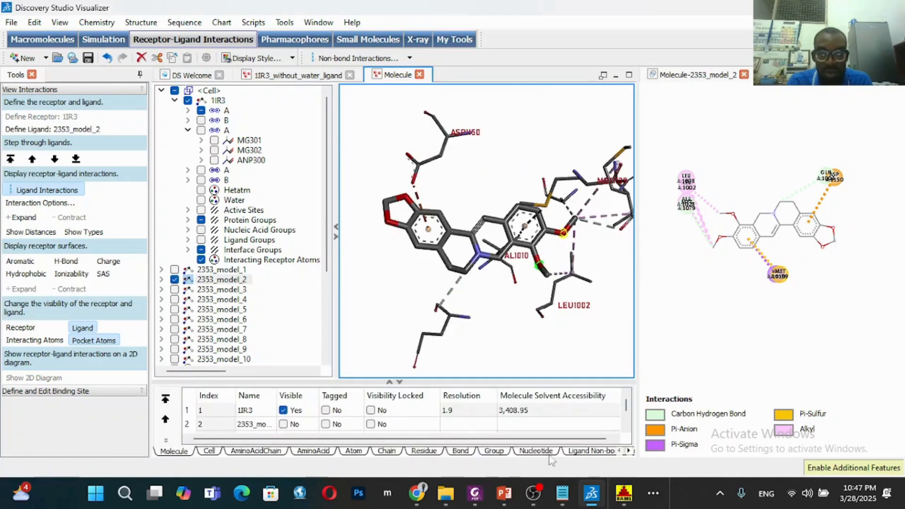
{"action": "left_click", "coordinate": [596, 453]}
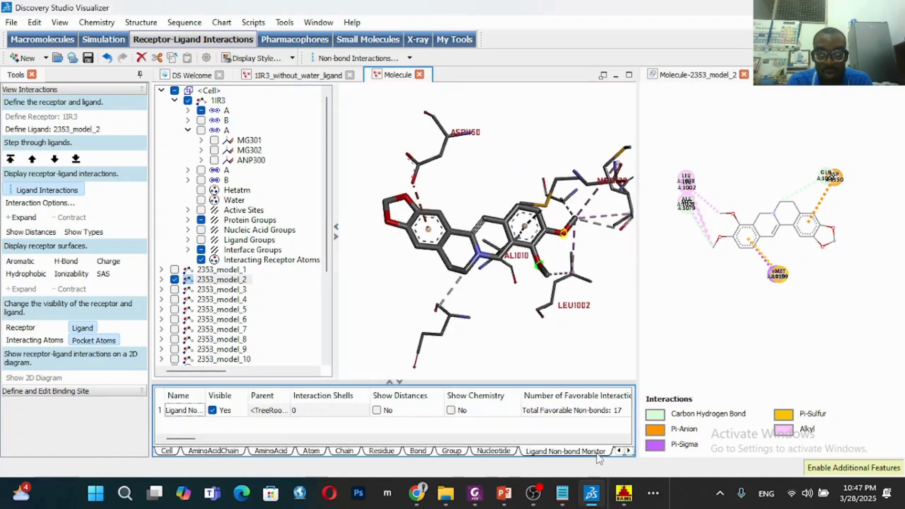
{"action": "left_click", "coordinate": [628, 451]}
{"action": "left_click", "coordinate": [629, 450]}
{"action": "left_click", "coordinate": [628, 451]}
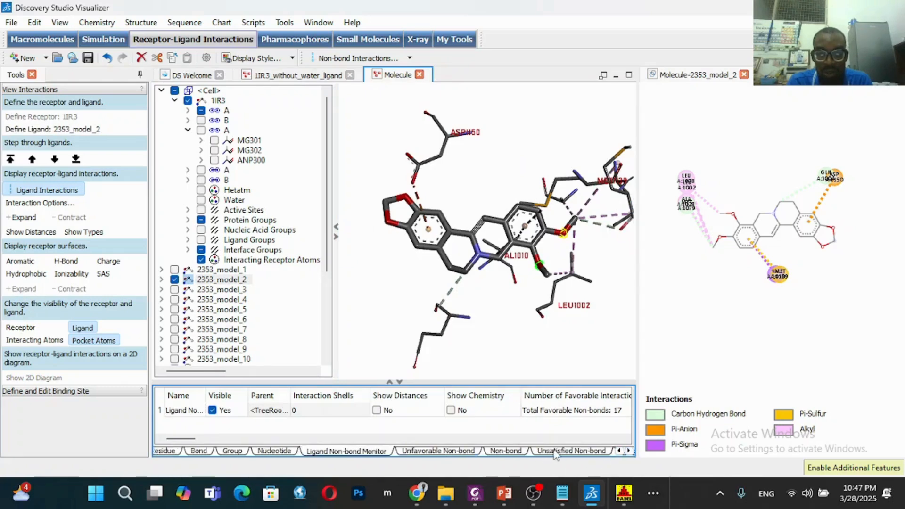
{"action": "left_click", "coordinate": [540, 451]}
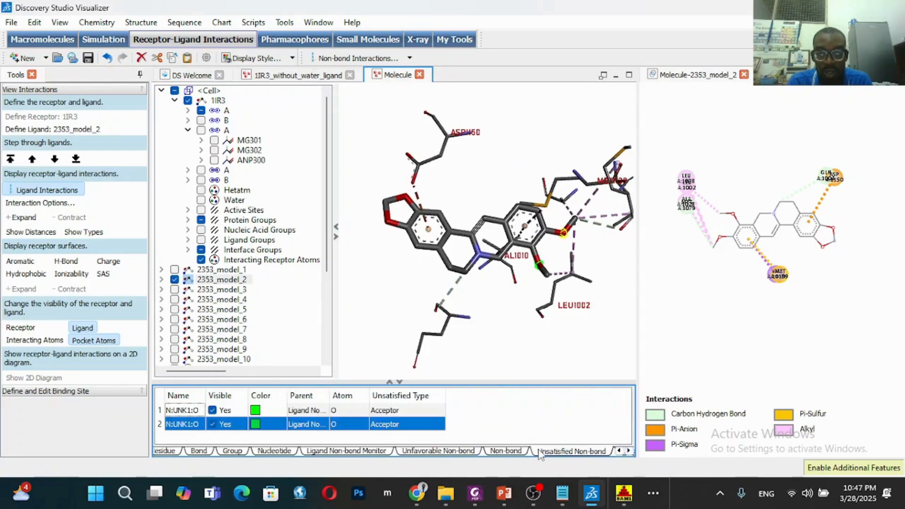
{"action": "left_click", "coordinate": [211, 425]}
{"action": "left_click", "coordinate": [213, 424]}
{"action": "left_click", "coordinate": [212, 411]}
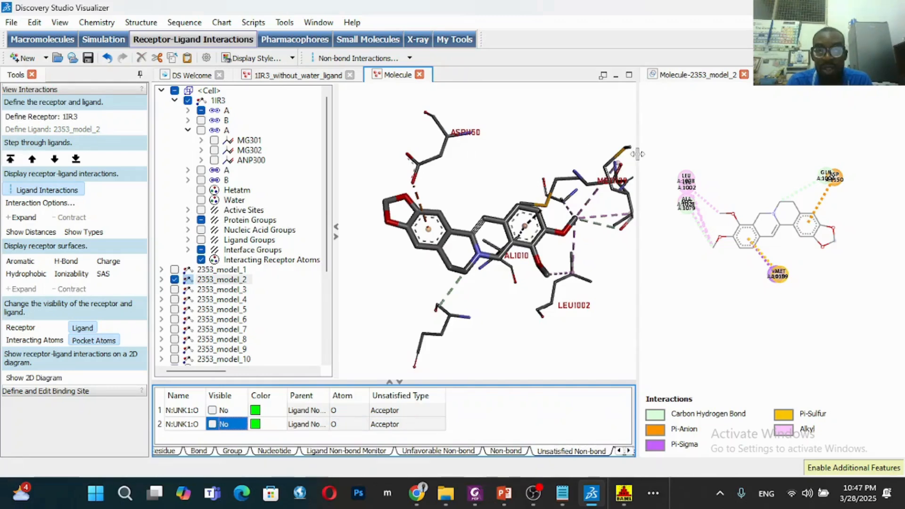
Widen the 3D view and start saving it as an image file in the Molecular Docking antidiabetic research folder in Downloads.
{"action": "left_click_drag", "start_coordinate": [637, 154], "coordinate": [672, 154]}
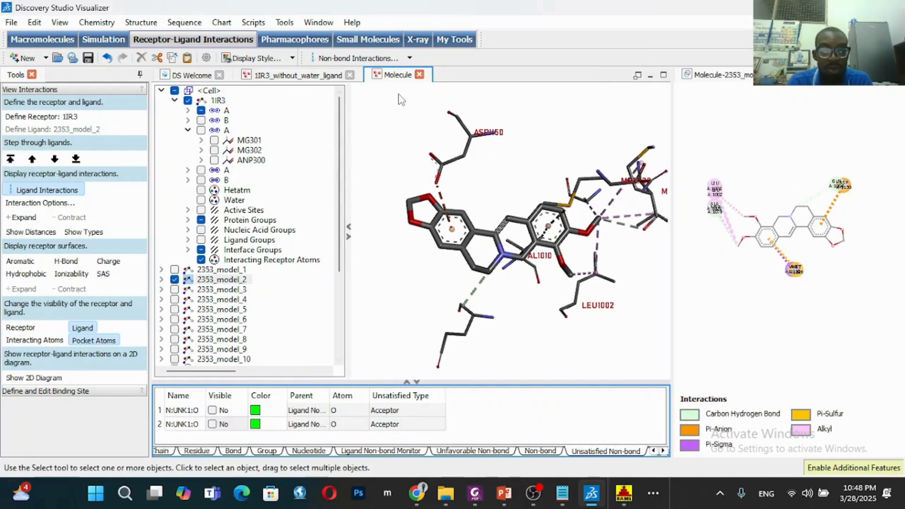
{"action": "left_click", "coordinate": [400, 99]}
{"action": "left_click", "coordinate": [11, 22]}
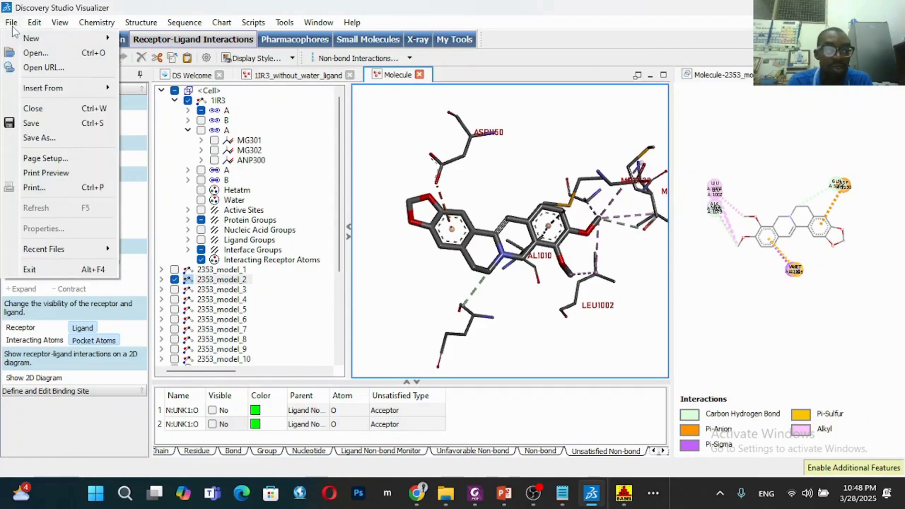
{"action": "left_click", "coordinate": [35, 138]}
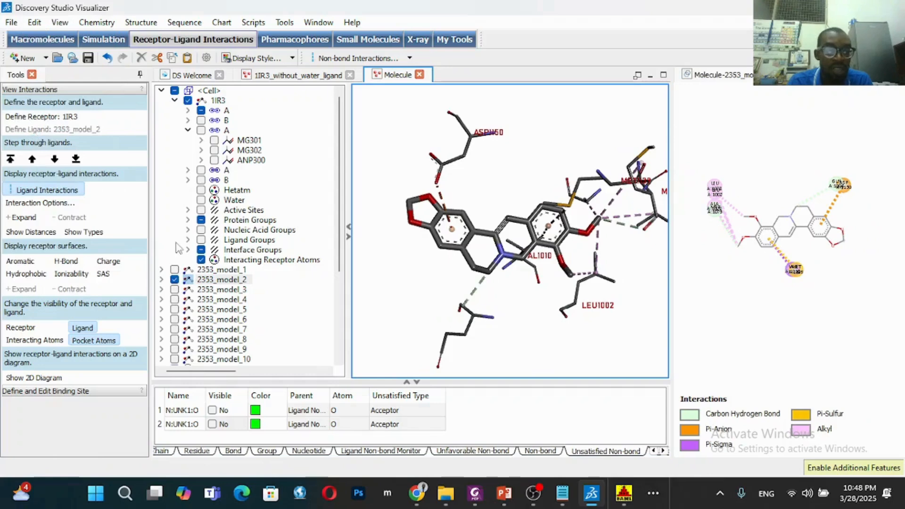
{"action": "left_click", "coordinate": [202, 257]}
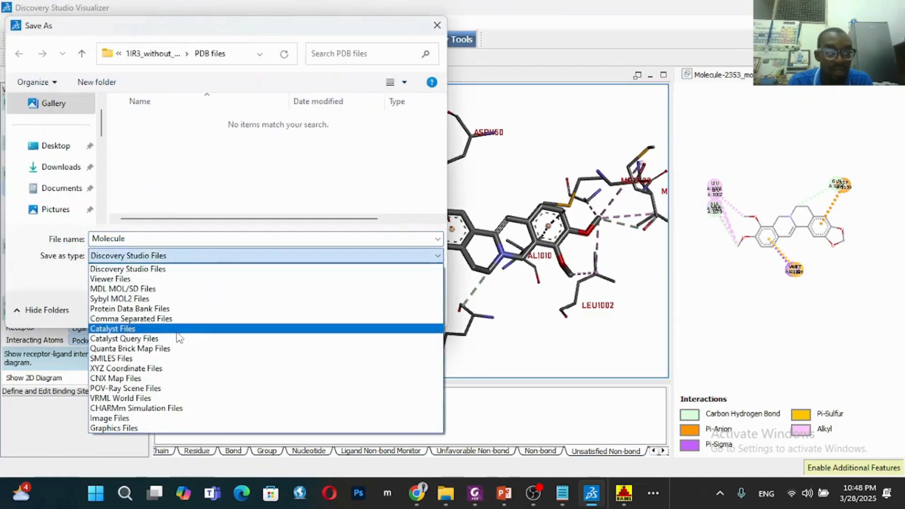
{"action": "left_click", "coordinate": [160, 418]}
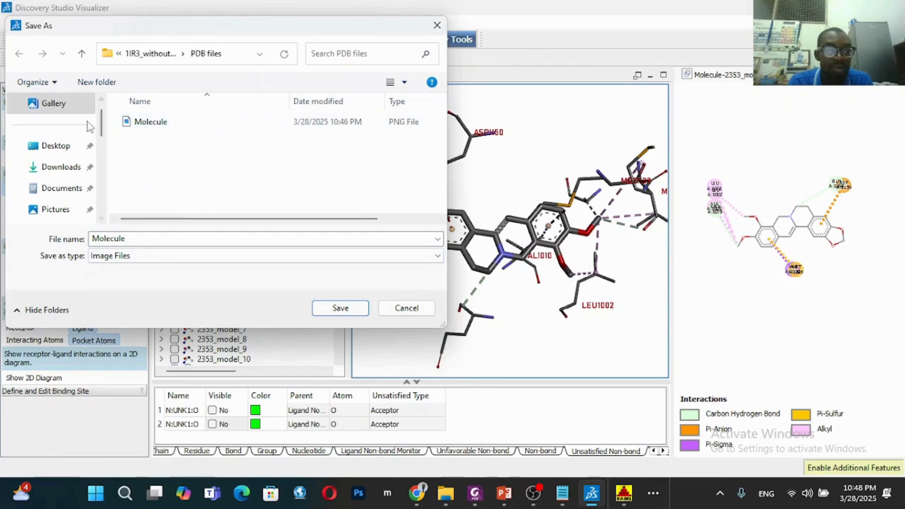
{"action": "scroll", "coordinate": [94, 129], "scroll_direction": "up", "scroll_amount": 1}
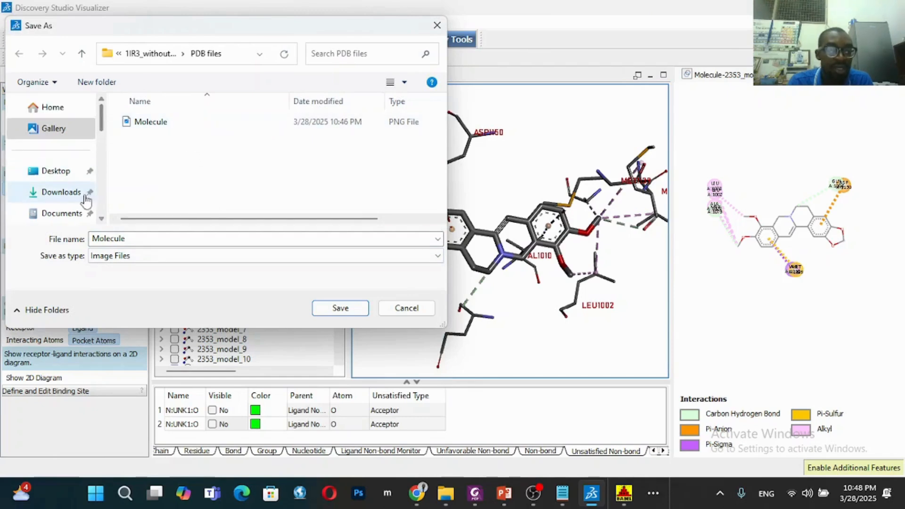
{"action": "left_click", "coordinate": [71, 193]}
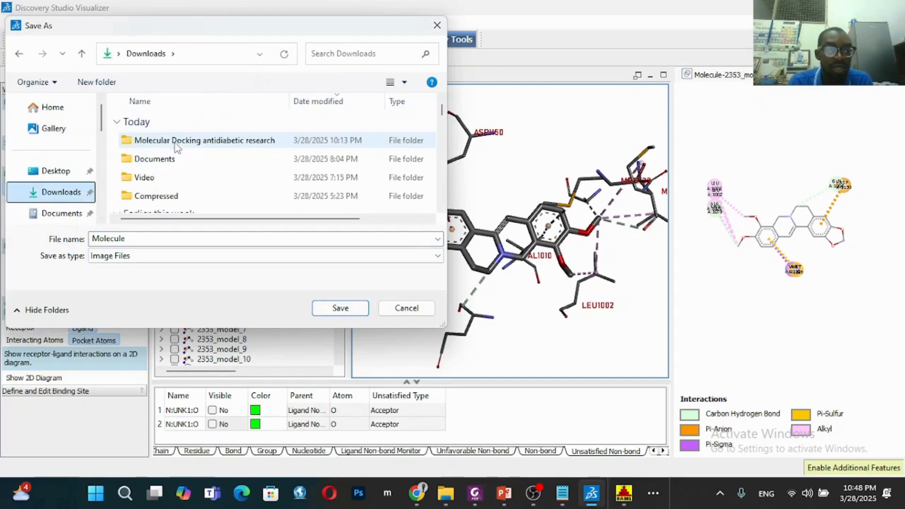
{"action": "double_click", "coordinate": [175, 140]}
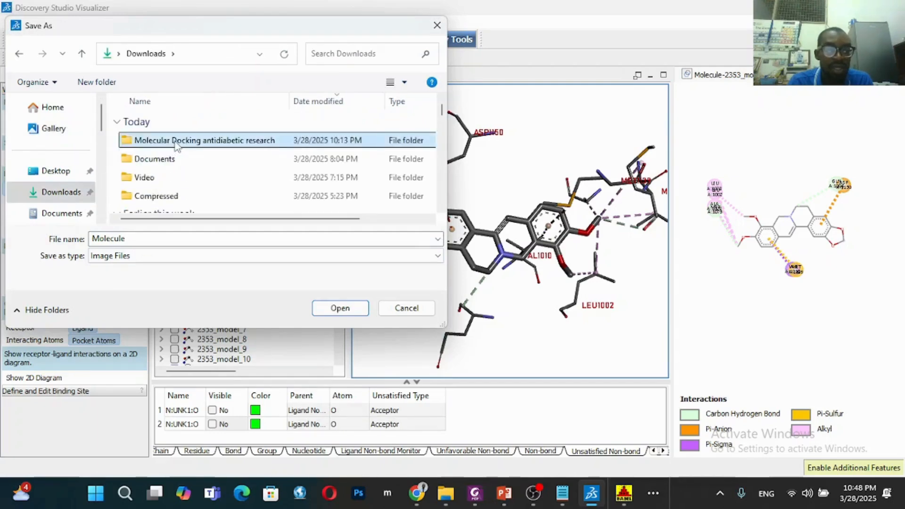
Name the image file Berberine 1 and accept the file name and location.
{"action": "left_click", "coordinate": [211, 241]}
{"action": "key", "text": "BackSpace"}
{"action": "key", "text": "BackSpace"}
{"action": "key", "text": "BackSpace"}
{"action": "key", "text": "BackSpace"}
{"action": "key", "text": "BackSpace"}
{"action": "key", "text": "BackSpace"}
{"action": "key", "text": "BackSpace"}
{"action": "key", "text": "BackSpace"}
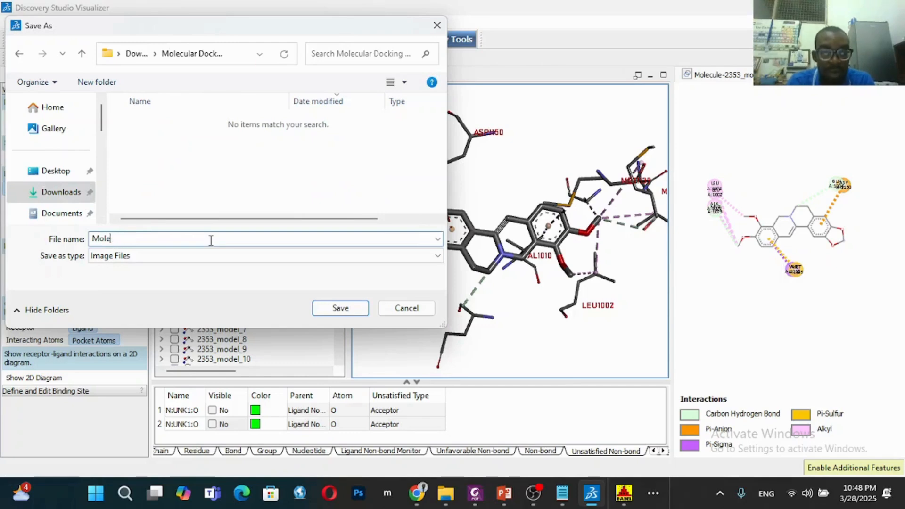
{"action": "type", "text": "bERBER"}
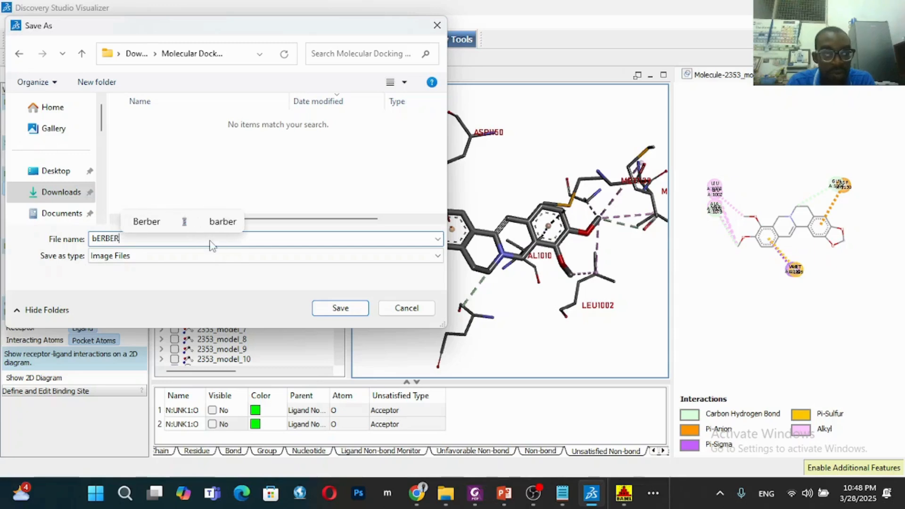
{"action": "key", "text": "BackSpace"}
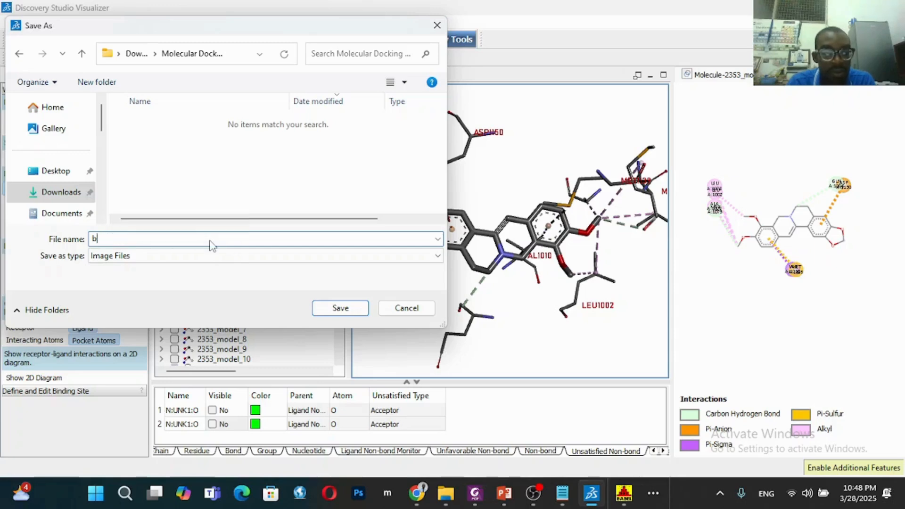
{"action": "key", "text": "BackSpace"}
{"action": "type", "text": "Be"}
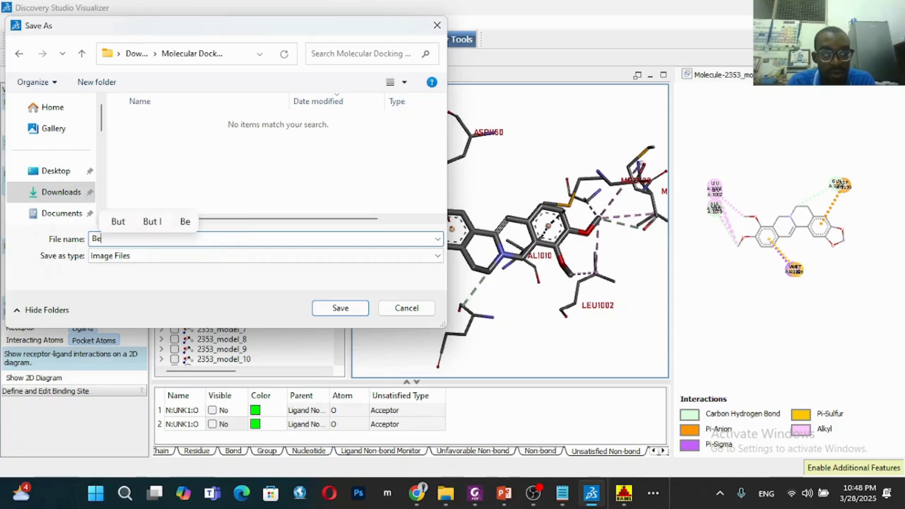
{"action": "type", "text": "rberine"}
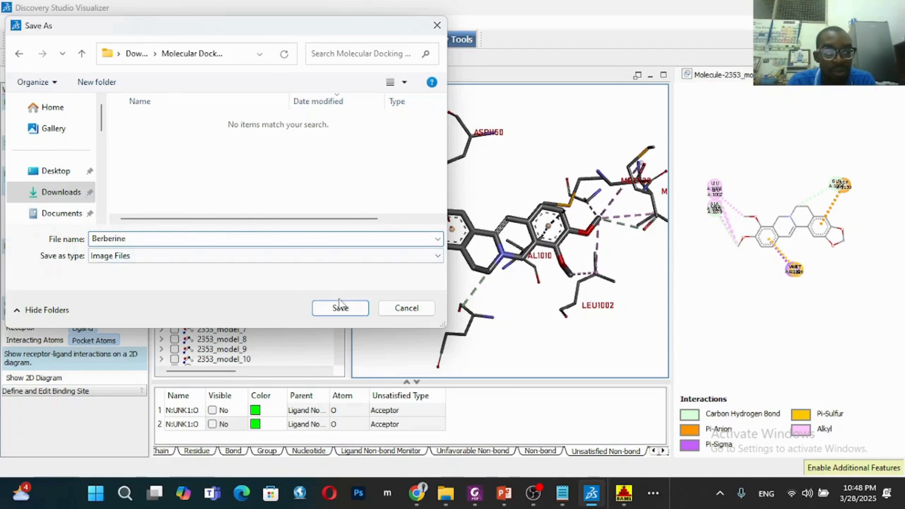
{"action": "type", "text": " 1"}
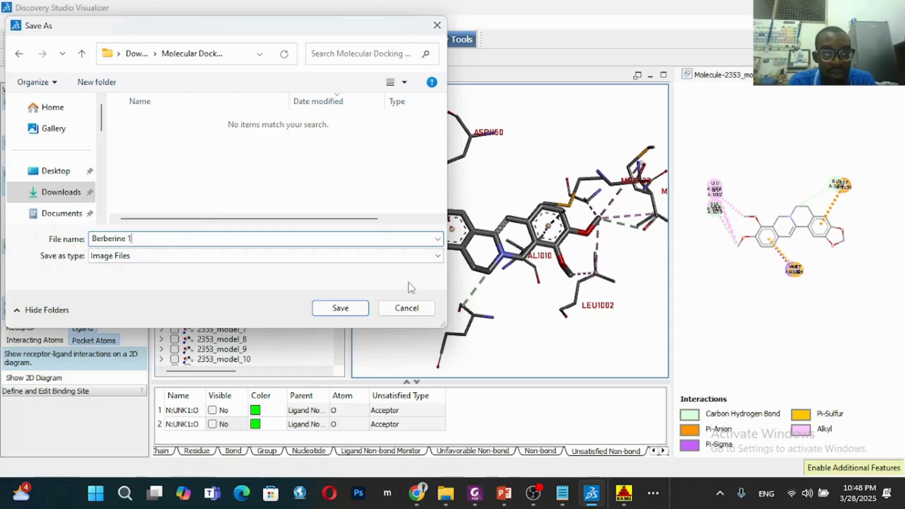
{"action": "left_click", "coordinate": [340, 307]}
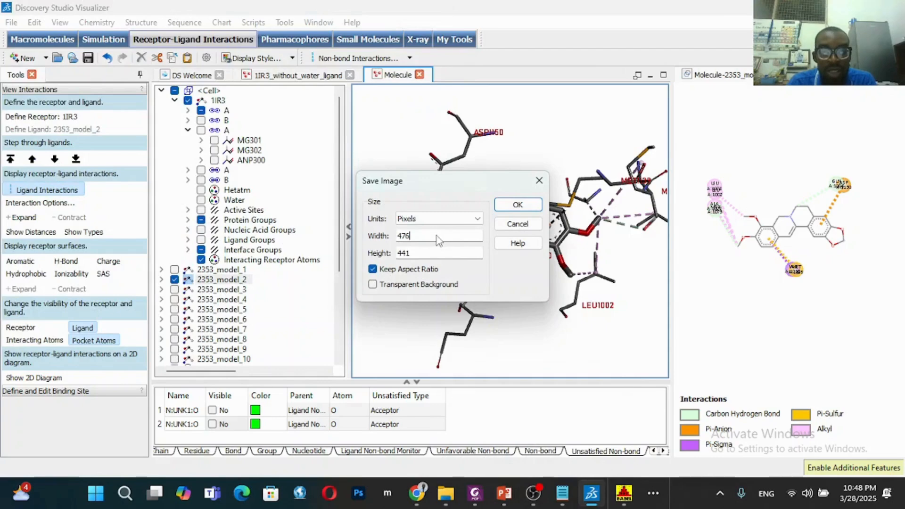
Set the image width to 800 pixels with the aspect ratio kept and finish the export.
{"action": "key", "text": "BackSpace"}
{"action": "key", "text": "BackSpace"}
{"action": "key", "text": "BackSpace"}
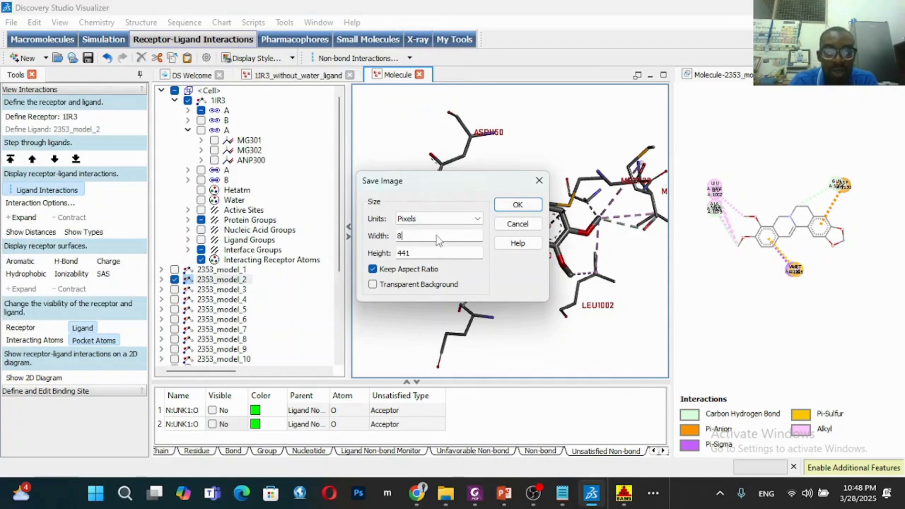
{"action": "left_click", "coordinate": [377, 266]}
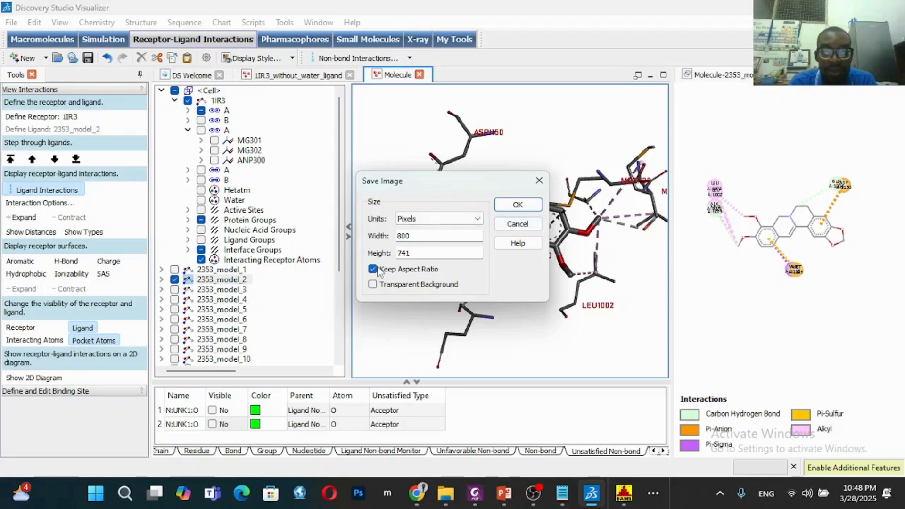
{"action": "left_click", "coordinate": [518, 204]}
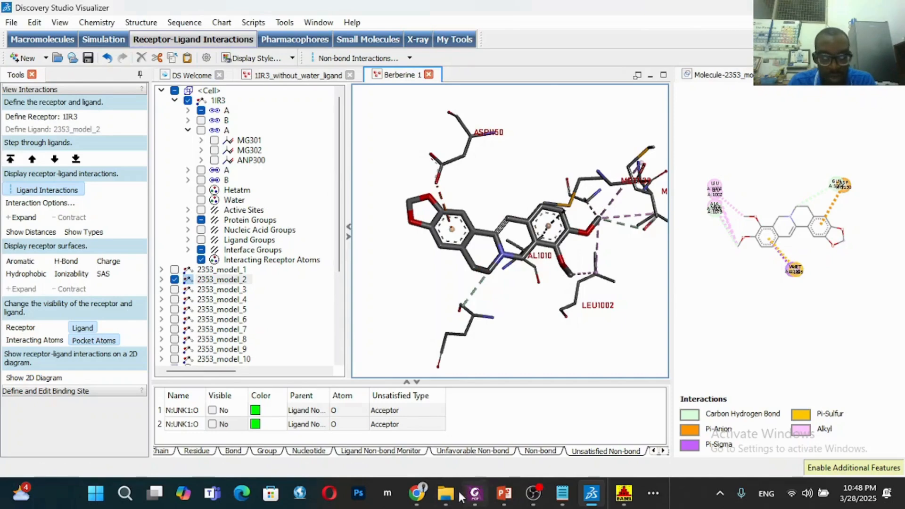
Switch to File Explorer and check the saved Berberine 1 image in the Molecular Docking antidiabetic research folder.
{"action": "mouse_move", "coordinate": [453, 500]}
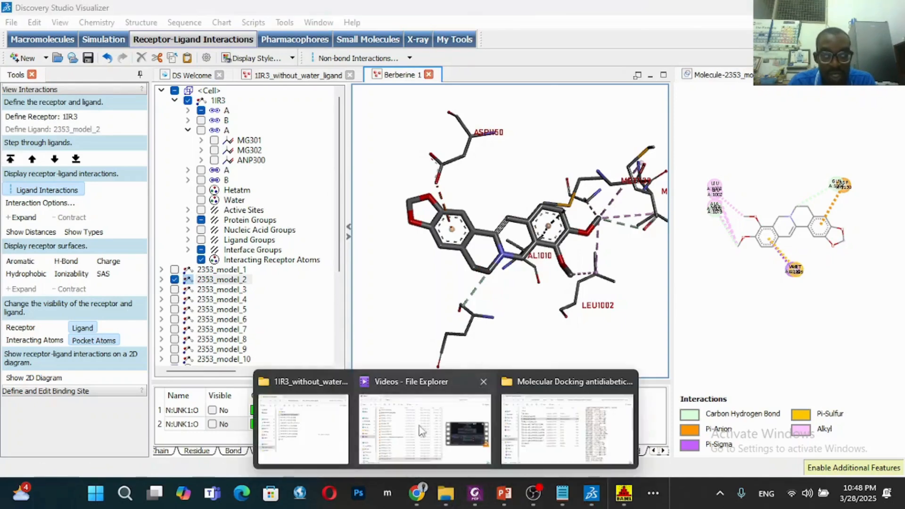
{"action": "left_click", "coordinate": [543, 443]}
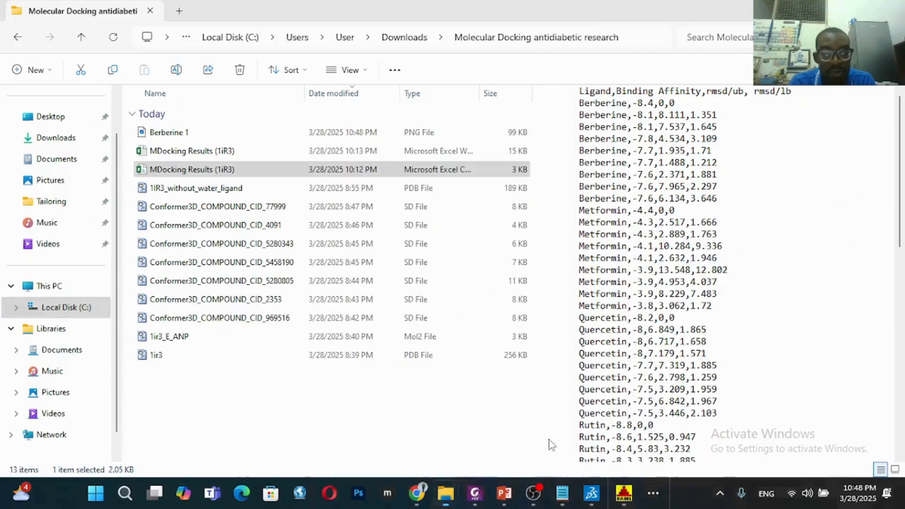
{"action": "left_click", "coordinate": [274, 137]}
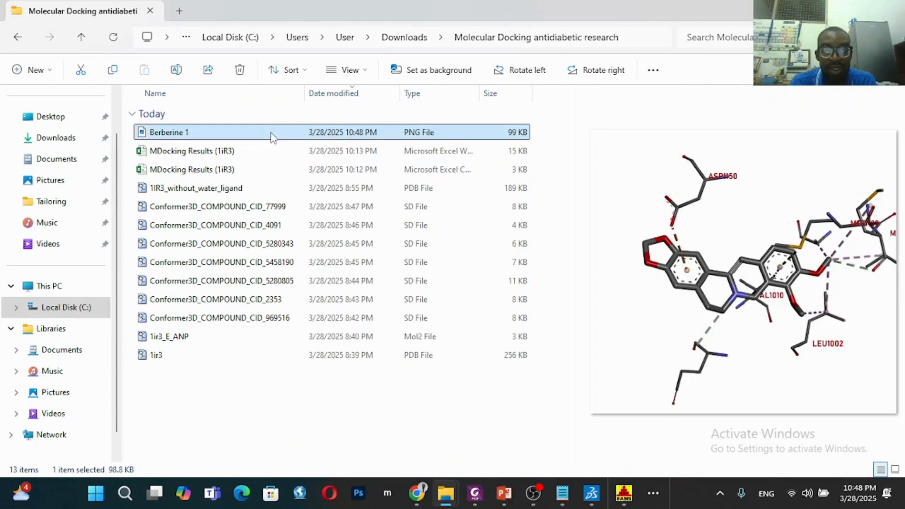
{"action": "double_click", "coordinate": [272, 136]}
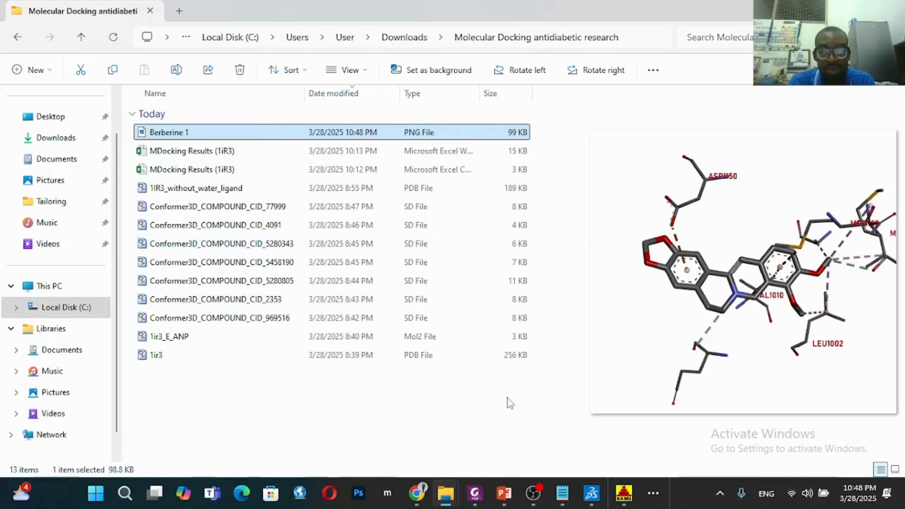
Return to Discovery Studio, show the 1IR3 receptor around the ligand, and hide its water molecules.
{"action": "left_click", "coordinate": [592, 503]}
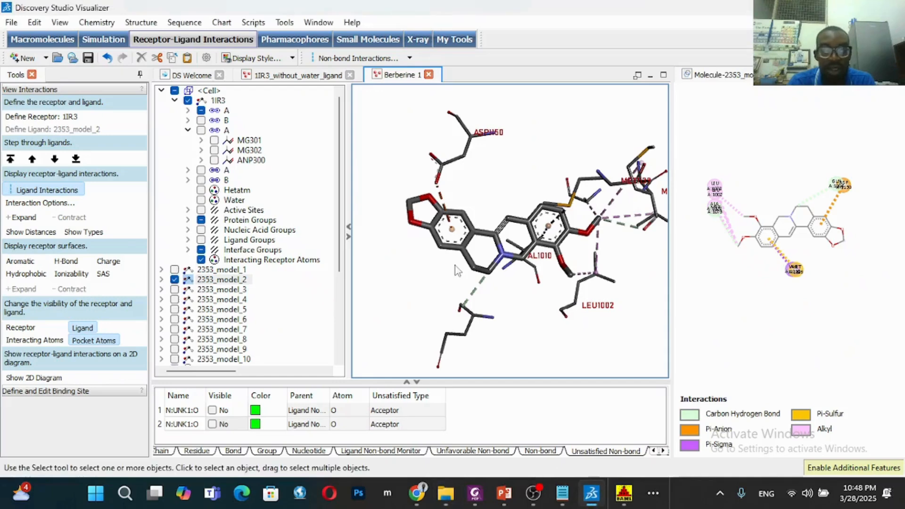
{"action": "left_click", "coordinate": [28, 329]}
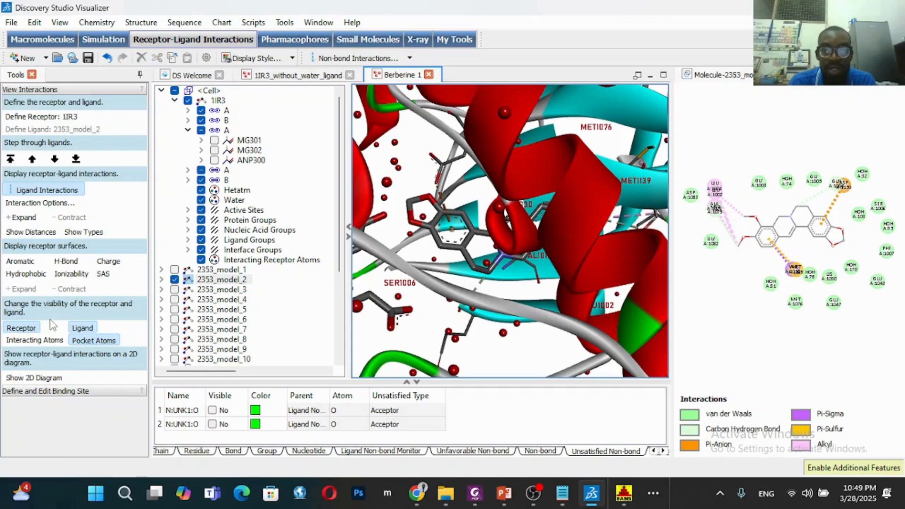
{"action": "left_click", "coordinate": [201, 200]}
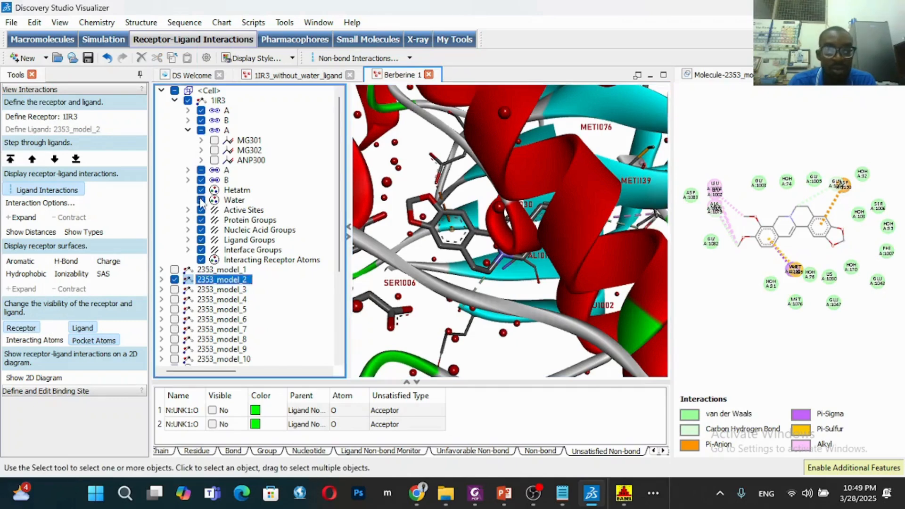
{"action": "left_click", "coordinate": [597, 155]}
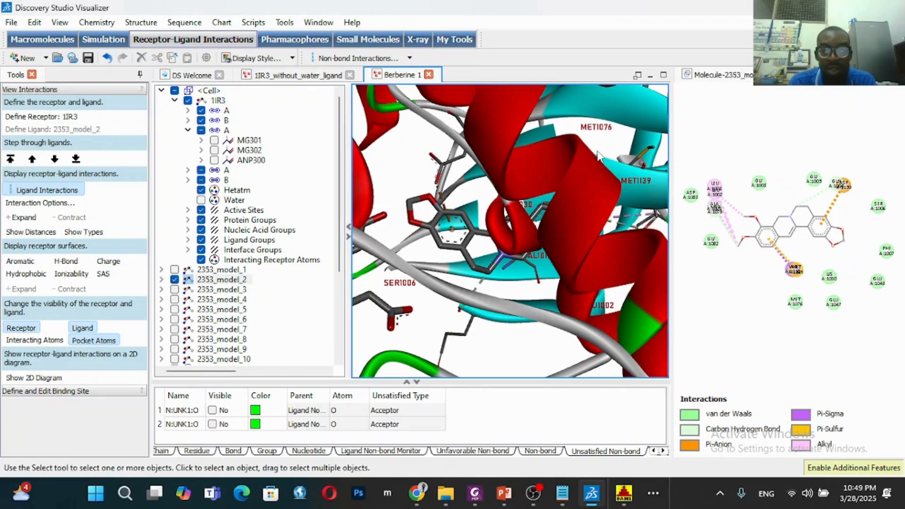
{"action": "left_click", "coordinate": [588, 159]}
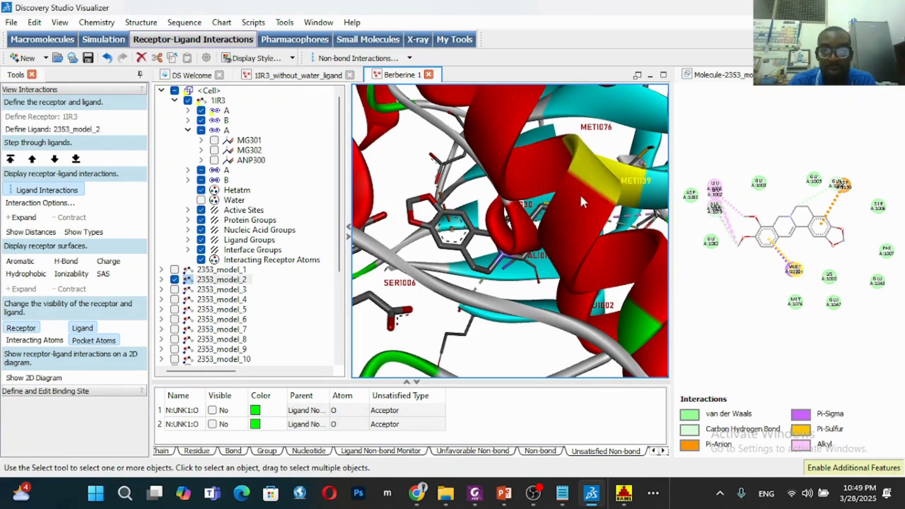
{"action": "right_click", "coordinate": [581, 198]}
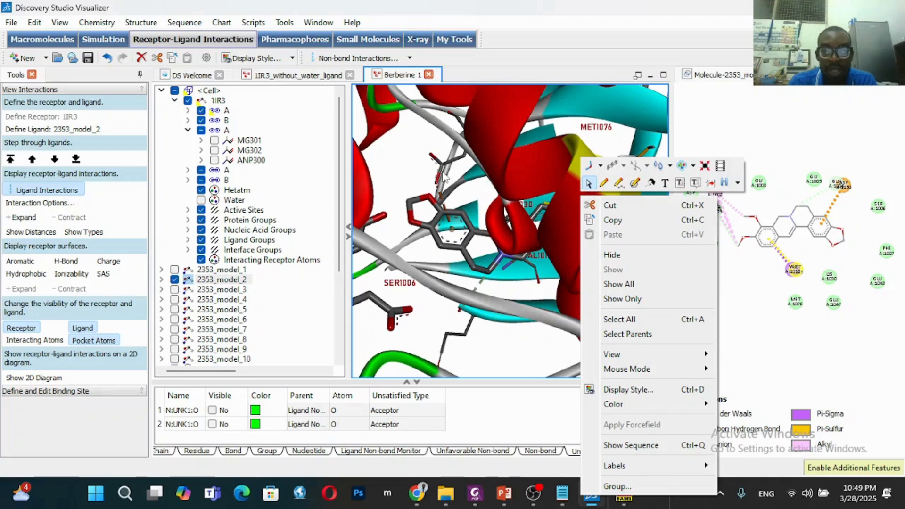
{"action": "left_click", "coordinate": [552, 142]}
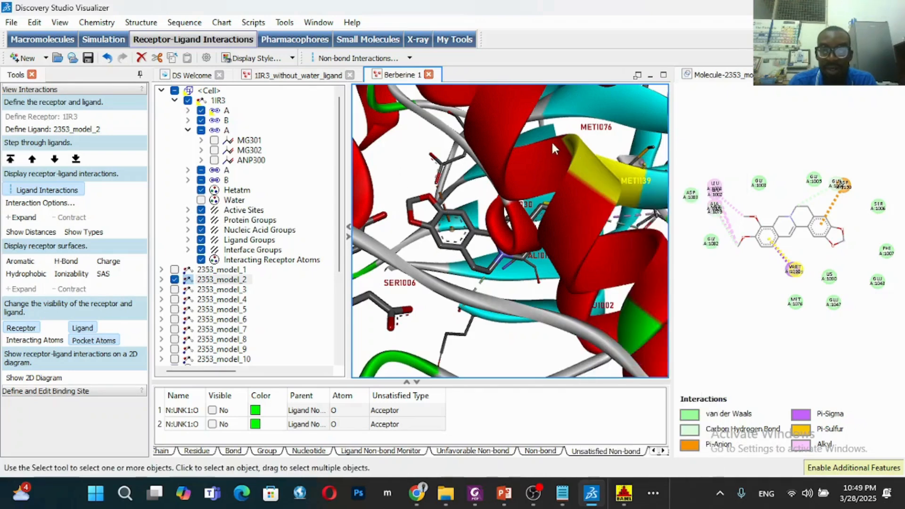
{"action": "left_click", "coordinate": [557, 281]}
Clear the selection, collapse the data table, and frame and rotate the whole 1IR3 receptor with the docked 2353_model_2 ligand in the 3D view.
{"action": "scroll", "coordinate": [556, 279], "scroll_direction": "down", "scroll_amount": 5}
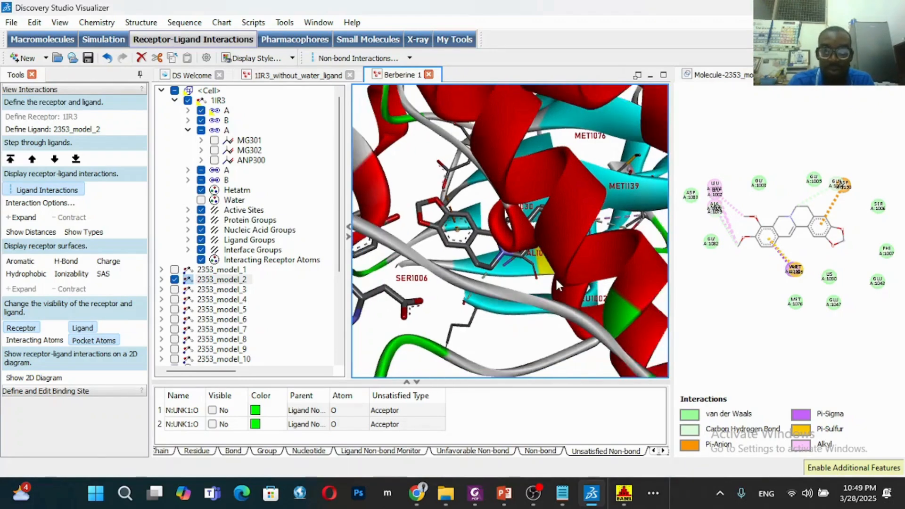
{"action": "scroll", "coordinate": [556, 283], "scroll_direction": "down", "scroll_amount": 4}
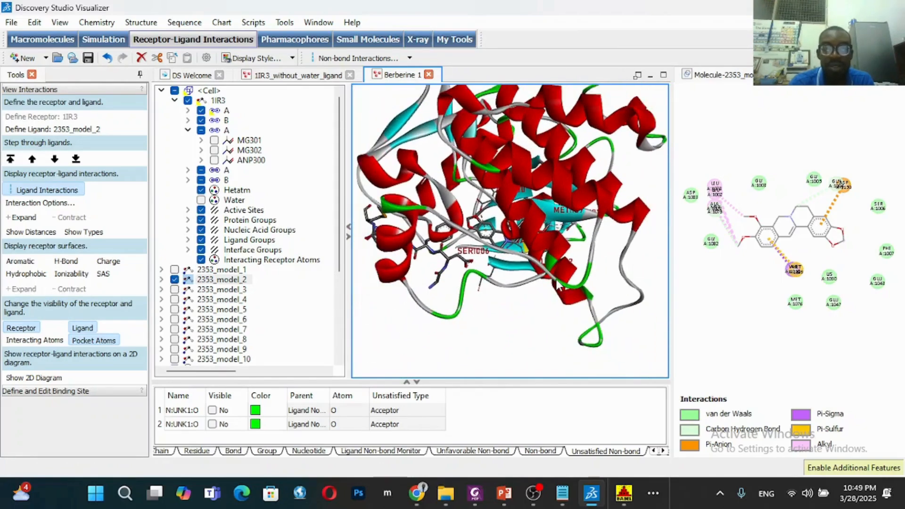
{"action": "left_click_drag", "start_coordinate": [481, 342], "coordinate": [523, 324]}
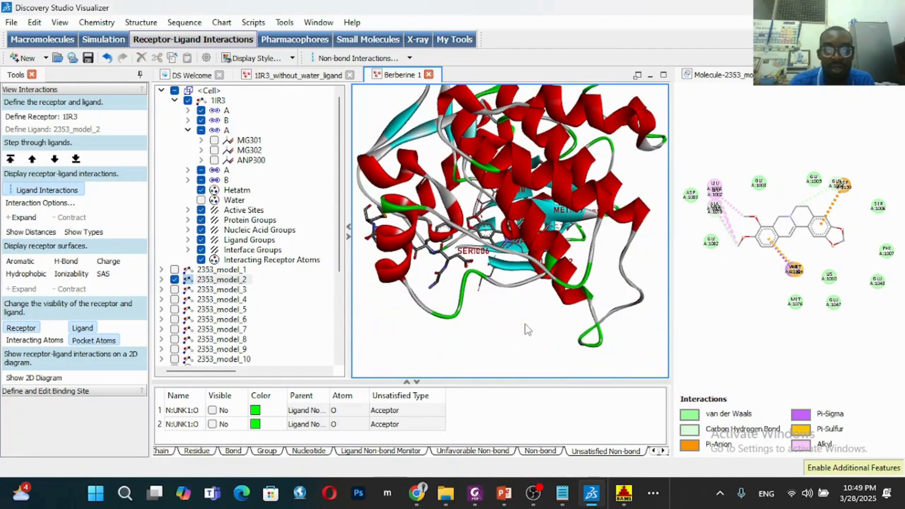
{"action": "mouse_move", "coordinate": [523, 324]}
{"action": "right_mouse_down"}
{"action": "mouse_move", "coordinate": [522, 308]}
{"action": "mouse_move", "coordinate": [549, 312]}
{"action": "right_mouse_up"}
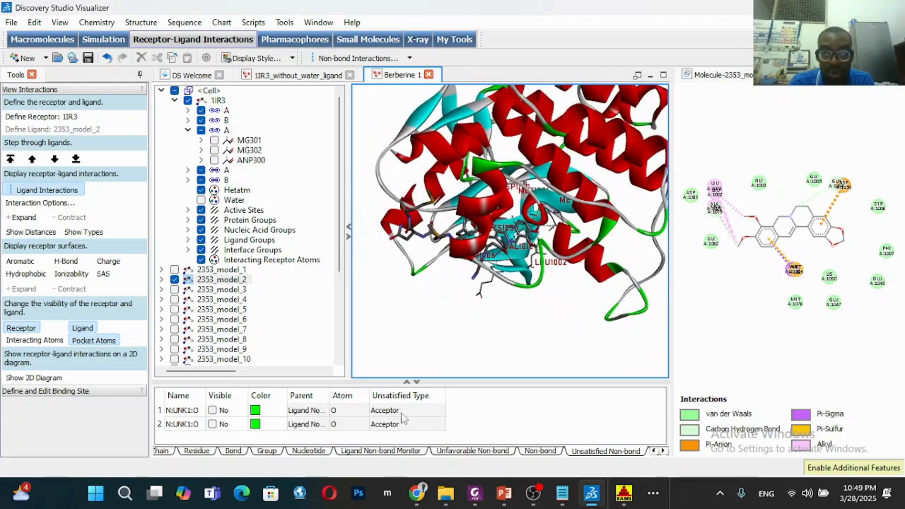
{"action": "left_click", "coordinate": [417, 383]}
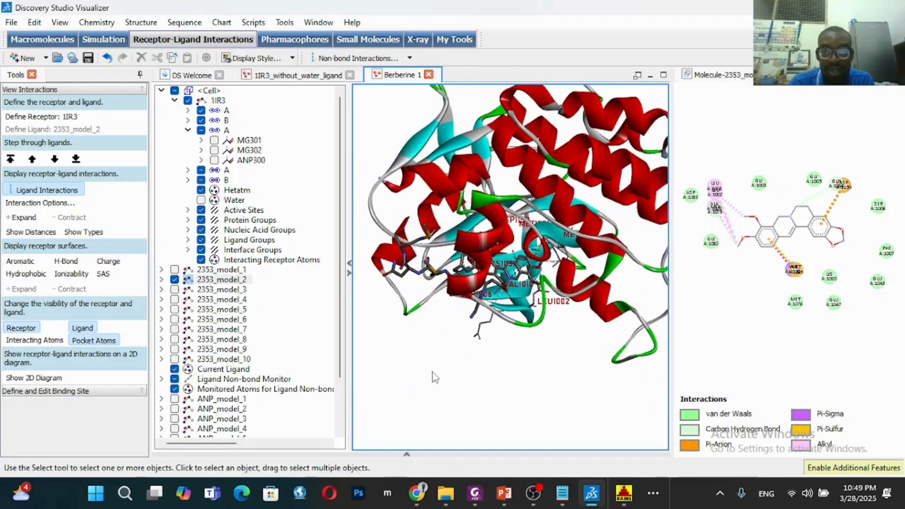
{"action": "scroll", "coordinate": [437, 368], "scroll_direction": "down", "scroll_amount": 2}
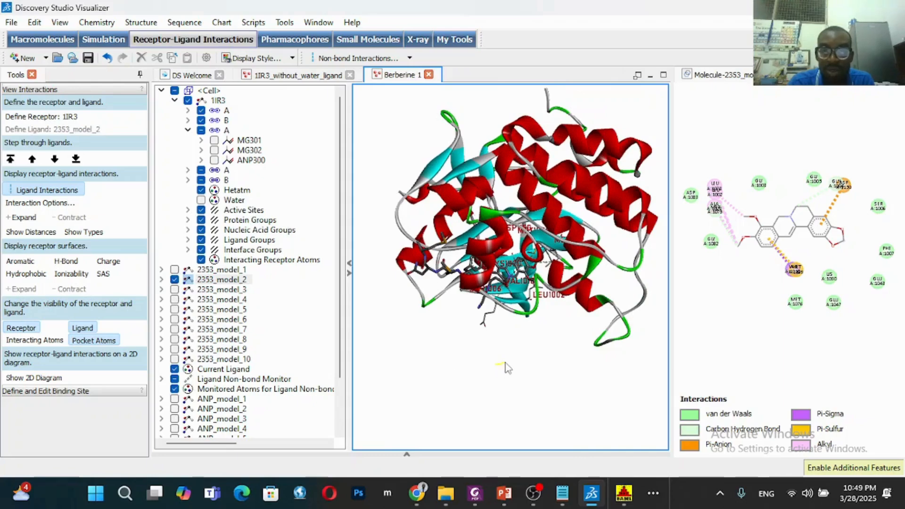
{"action": "right_click_drag", "start_coordinate": [519, 374], "coordinate": [538, 357]}
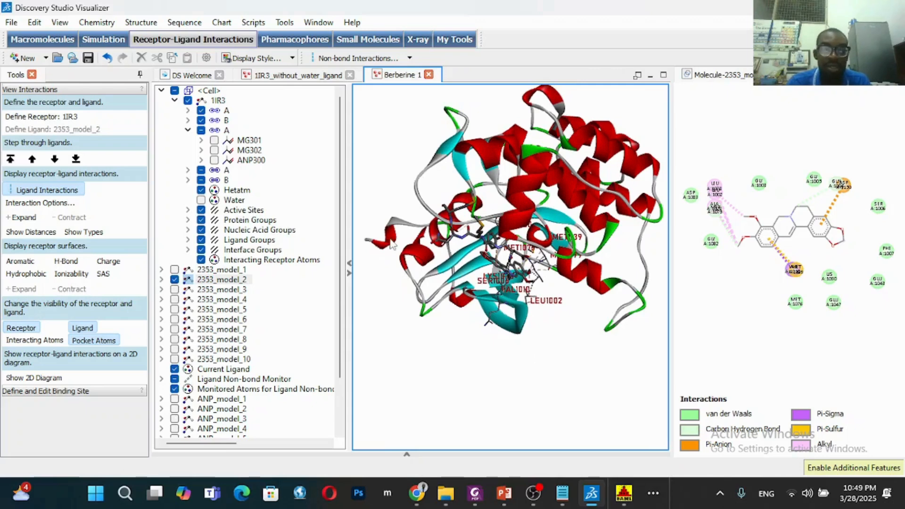
{"action": "right_click", "coordinate": [15, 28]}
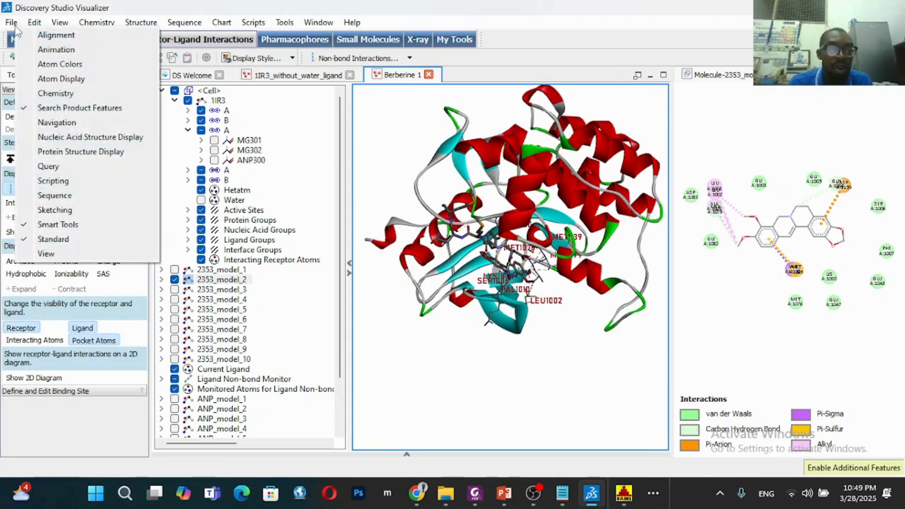
{"action": "left_click", "coordinate": [486, 340]}
{"action": "right_click", "coordinate": [477, 352]}
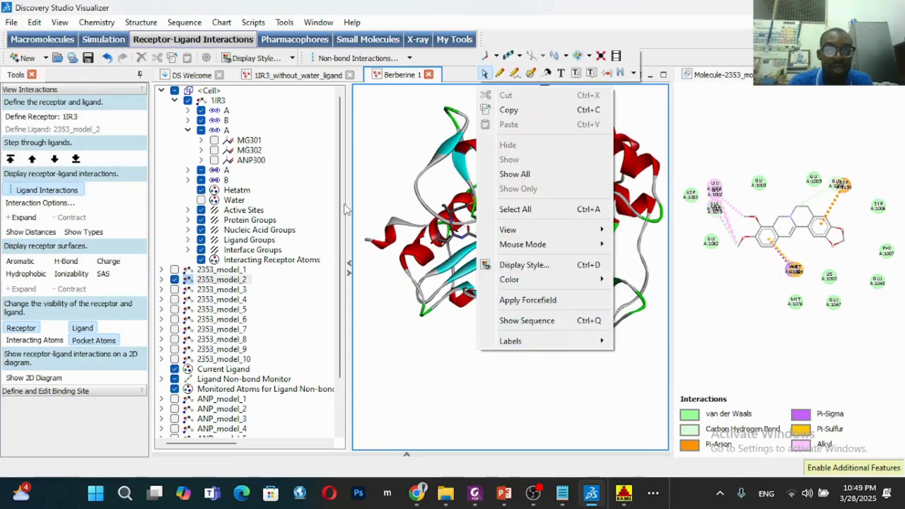
{"action": "left_click", "coordinate": [399, 164]}
{"action": "right_click", "coordinate": [16, 29]}
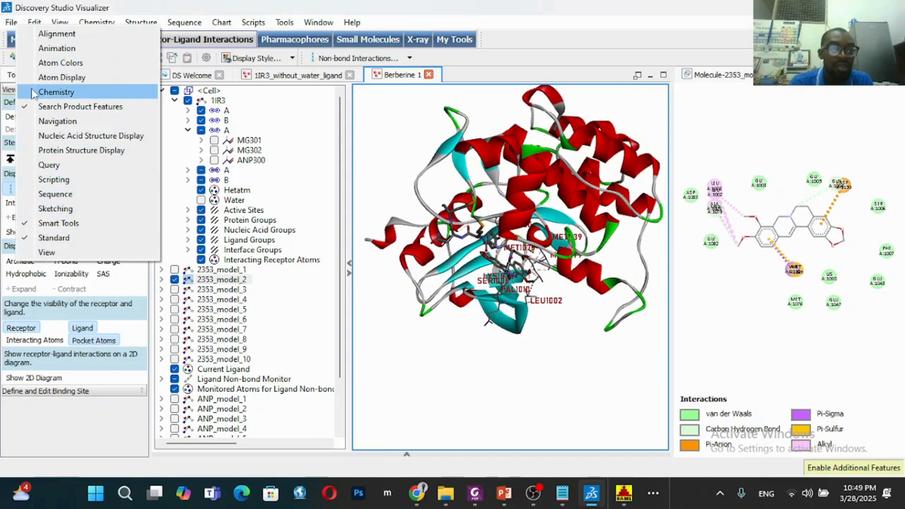
{"action": "right_click", "coordinate": [6, 24]}
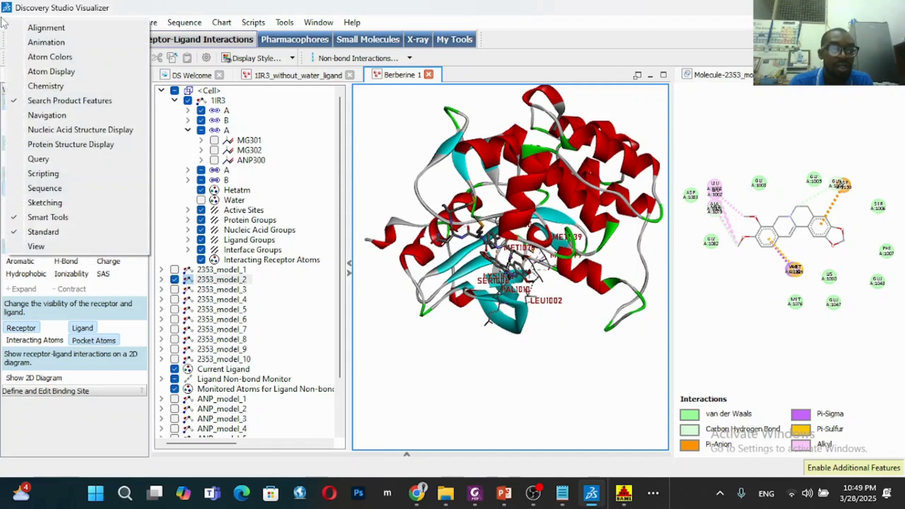
Start saving the receptor-ligand view as a new file and name it Berberine II.
{"action": "left_click", "coordinate": [3, 22]}
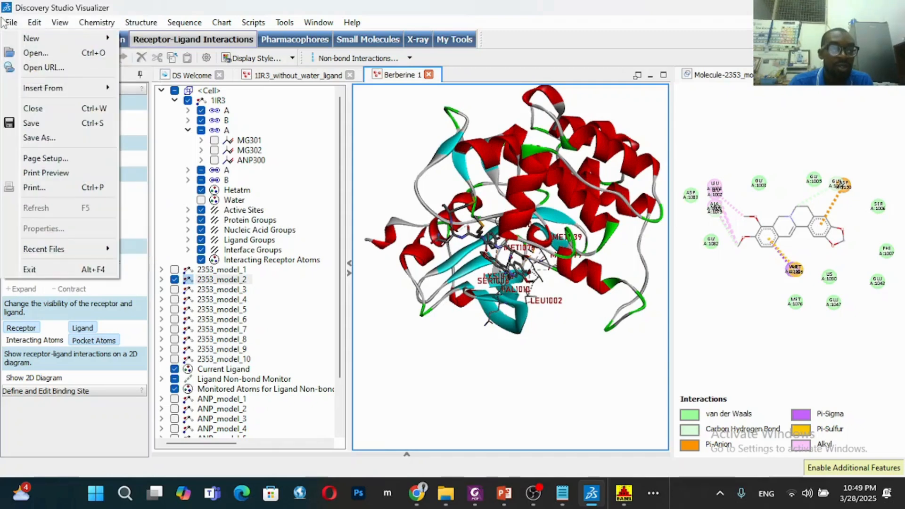
{"action": "left_click", "coordinate": [39, 138]}
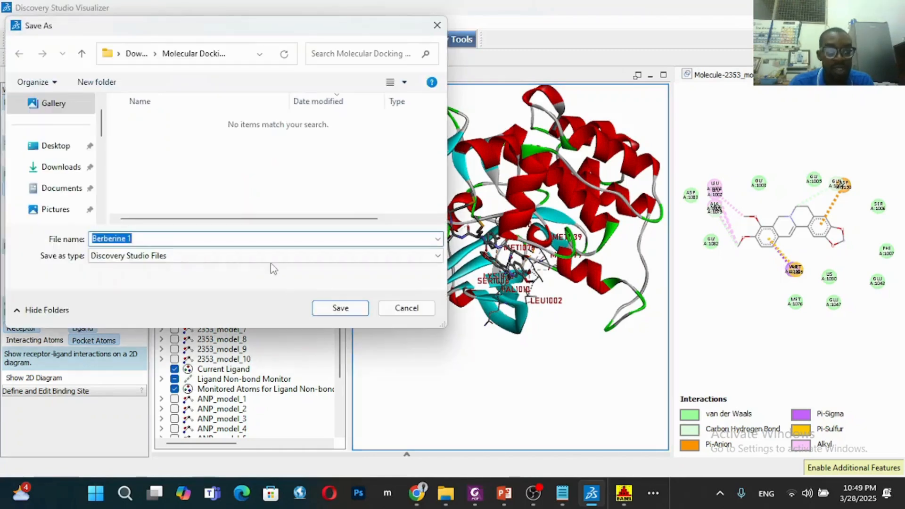
{"action": "left_click", "coordinate": [273, 265]}
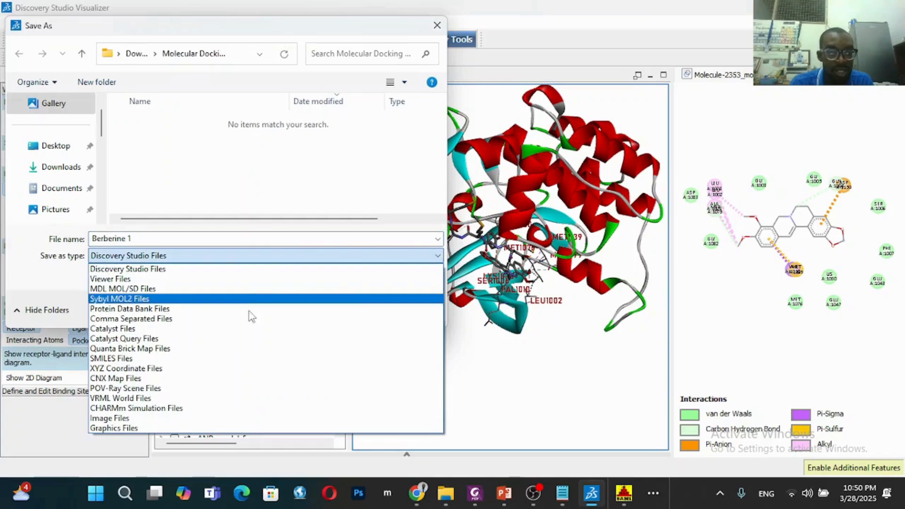
{"action": "left_click", "coordinate": [177, 263]}
{"action": "left_click", "coordinate": [165, 238]}
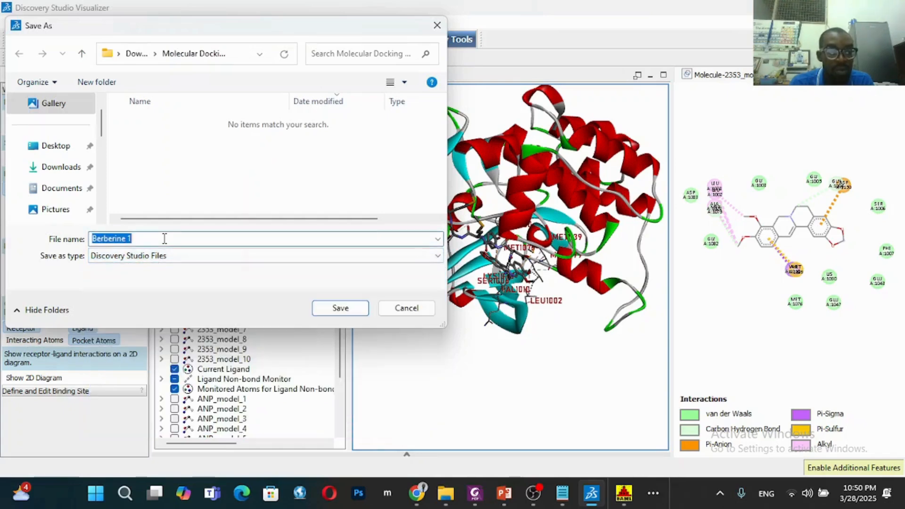
{"action": "left_click", "coordinate": [165, 238]}
{"action": "type", "text": "11"}
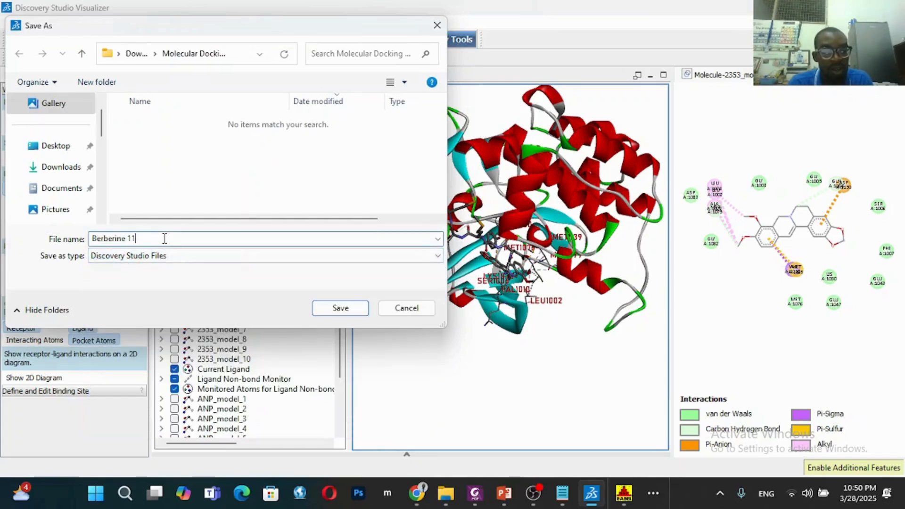
{"action": "key", "text": "BackSpace"}
{"action": "key", "text": "BackSpace"}
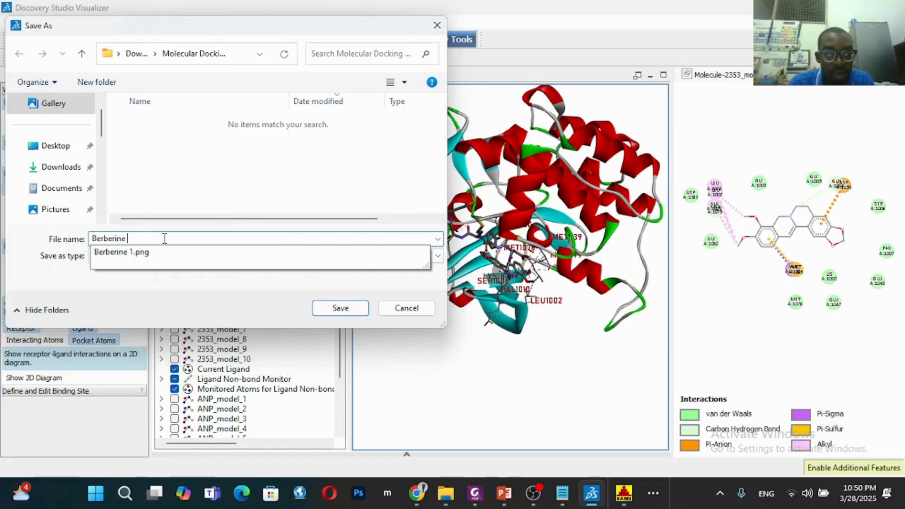
{"action": "type", "text": "II"}
Set the file type to Image Files and accept the name and location.
{"action": "left_click", "coordinate": [173, 256]}
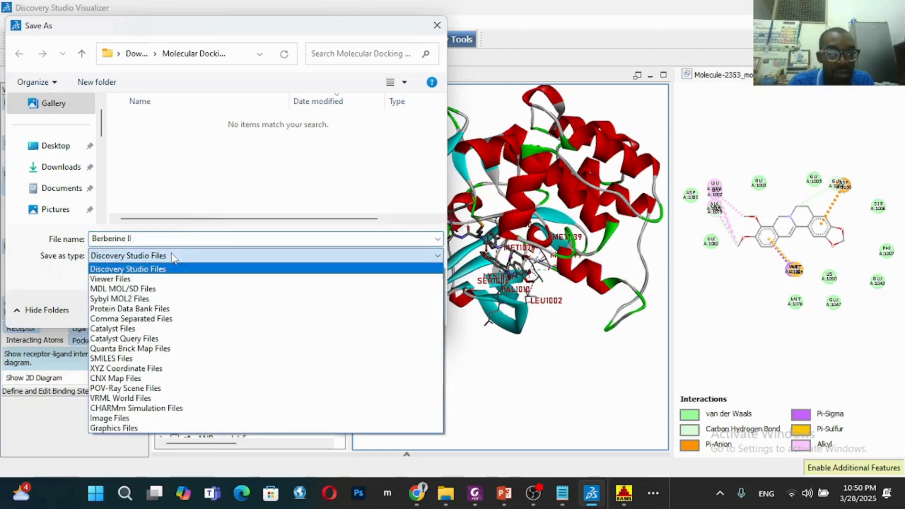
{"action": "left_click", "coordinate": [148, 418]}
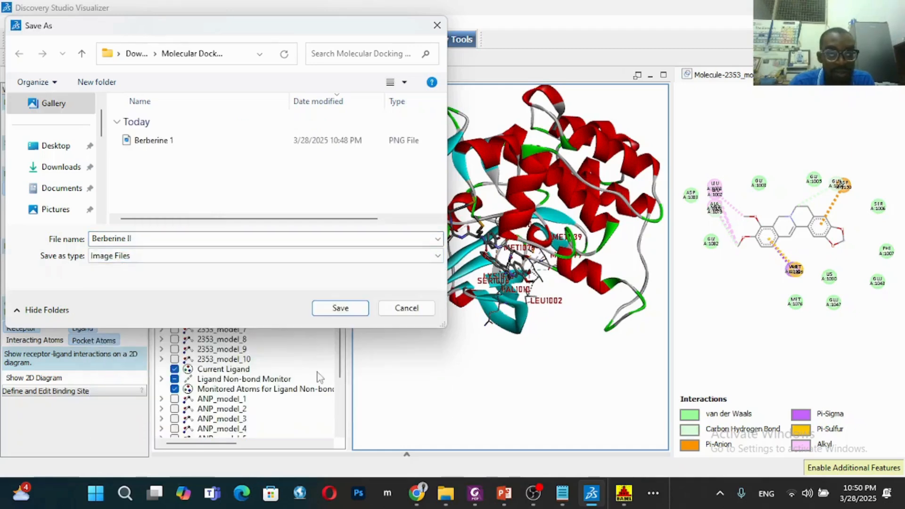
{"action": "left_click", "coordinate": [340, 308]}
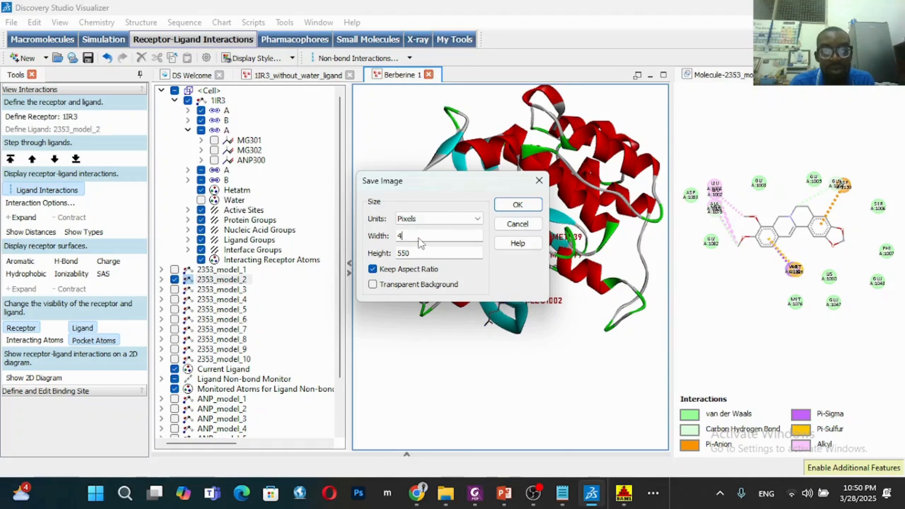
Set the image width to 800 pixels, turn off Keep Aspect Ratio, and finish the export.
{"action": "key", "text": "BackSpace"}
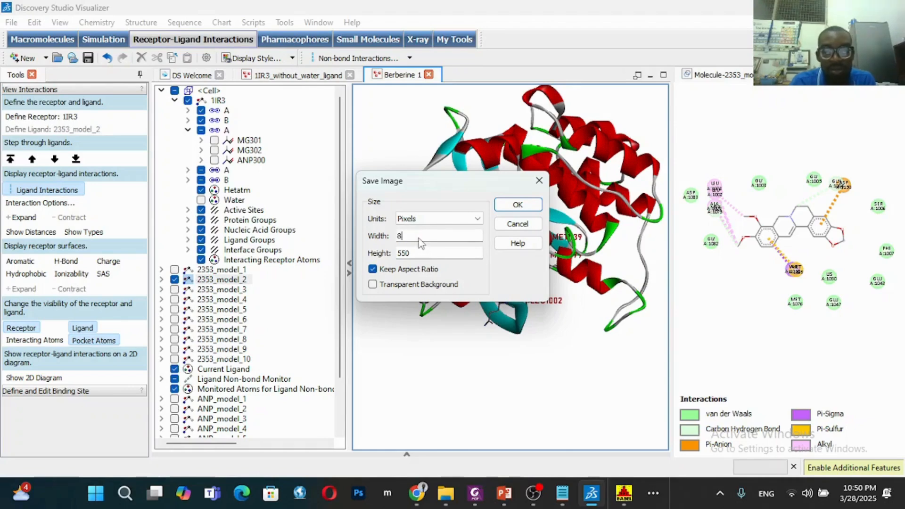
{"action": "left_click", "coordinate": [377, 270]}
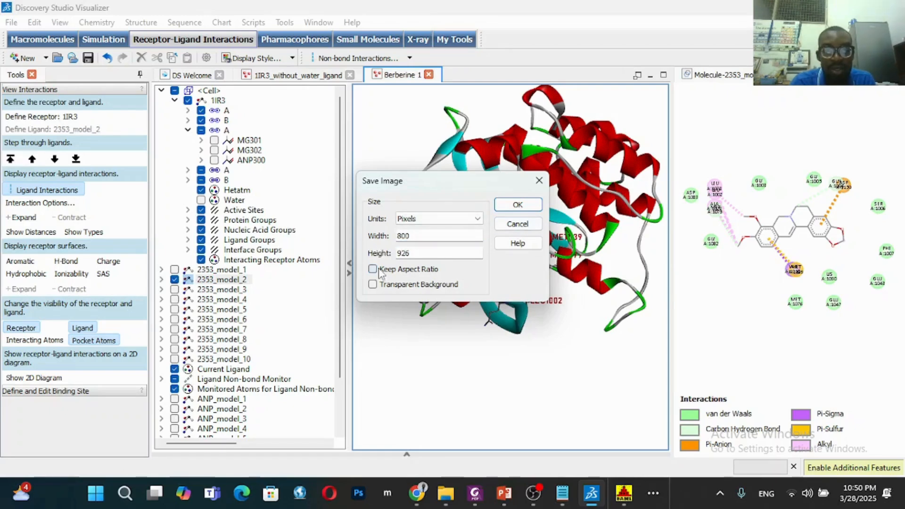
{"action": "left_click", "coordinate": [518, 204]}
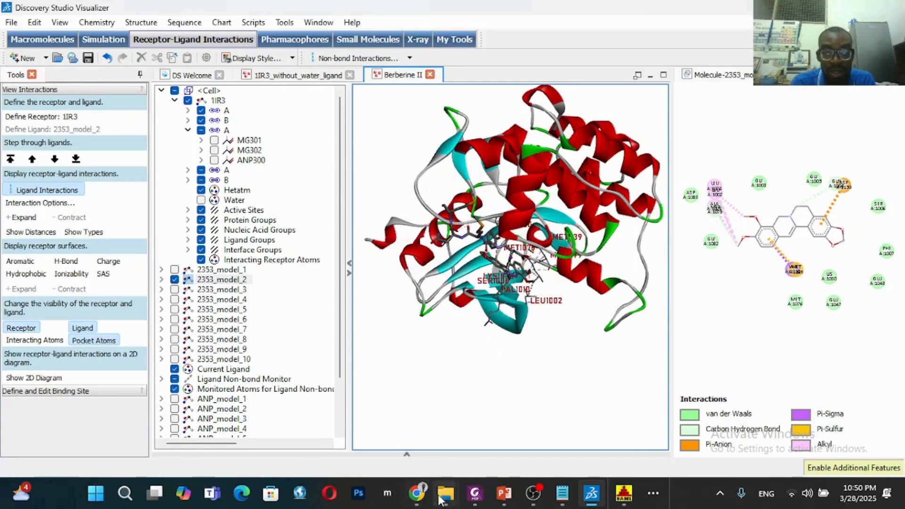
Switch to File Explorer and preview the Berberine II image in the Molecular Docking antidiabetic research folder.
{"action": "mouse_move", "coordinate": [445, 493]}
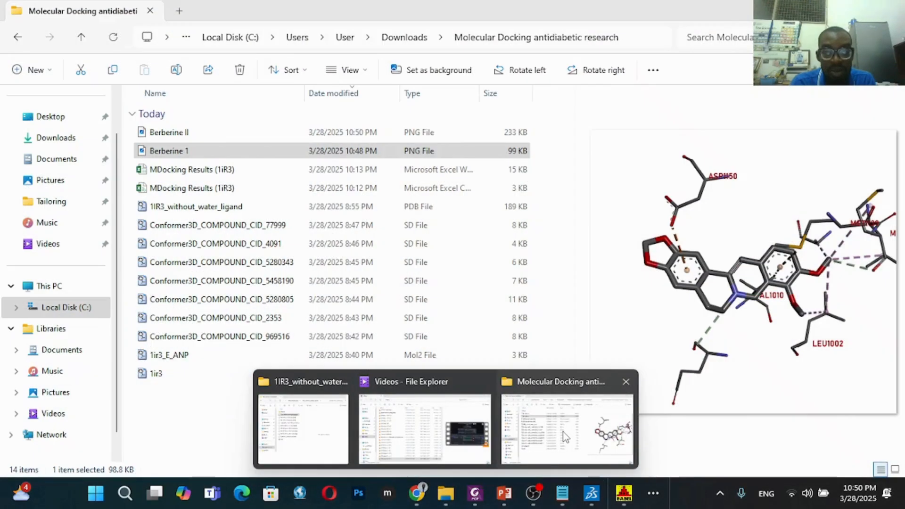
{"action": "left_click", "coordinate": [567, 429]}
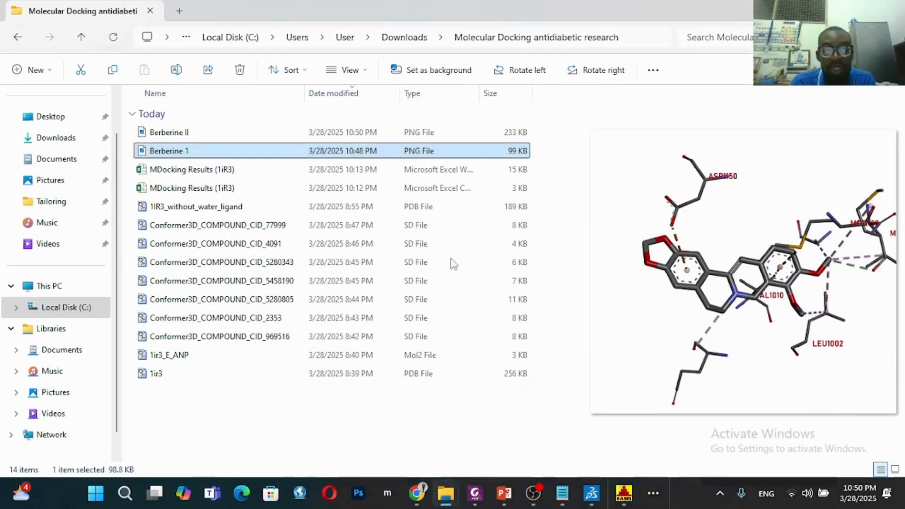
{"action": "left_click", "coordinate": [382, 138]}
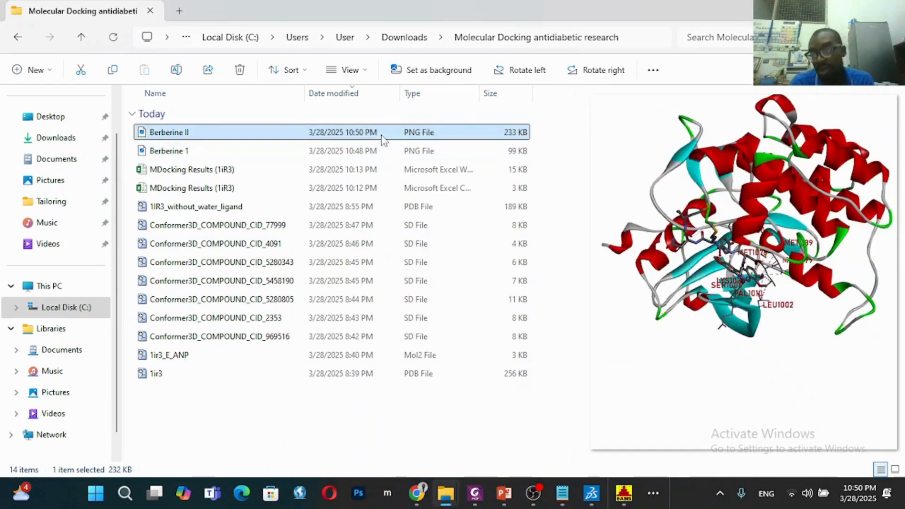